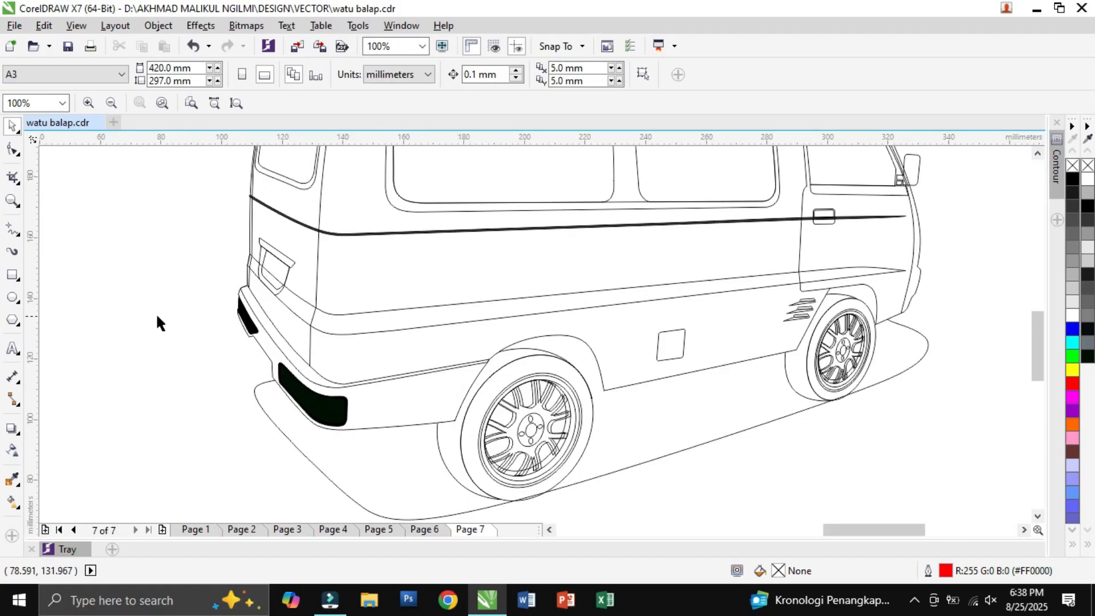
{"action": "left_click", "coordinate": [13, 231]}
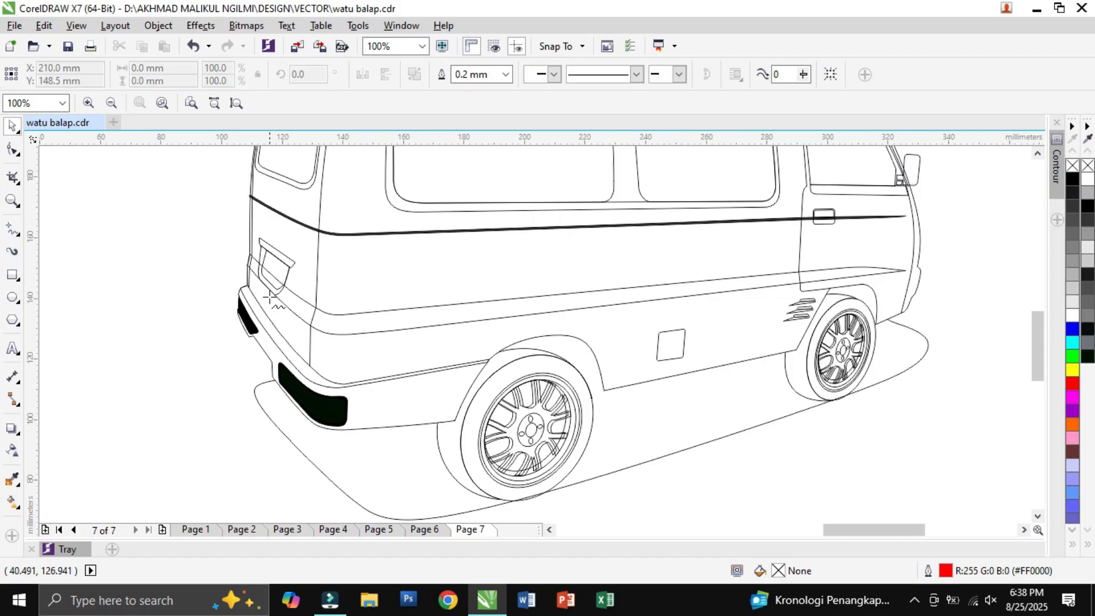
{"action": "left_click", "coordinate": [304, 291]}
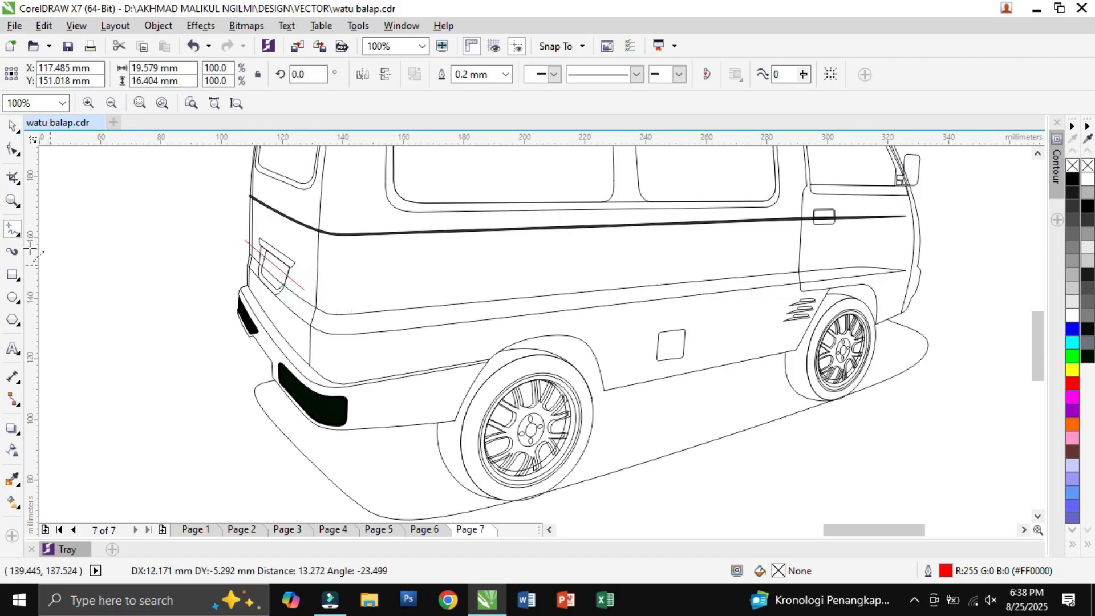
{"action": "left_click", "coordinate": [257, 306]}
{"action": "key", "text": "Escape"}
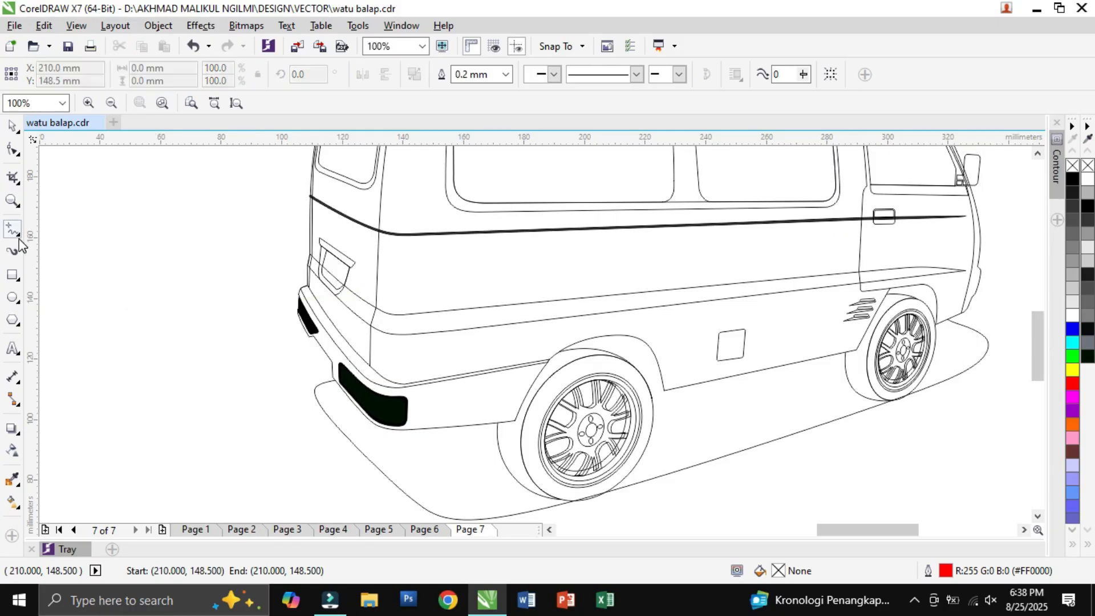
Trace the van's lower body crease with a B-Spline, from beyond the rear corner to past the front end
{"action": "left_click", "coordinate": [21, 236]}
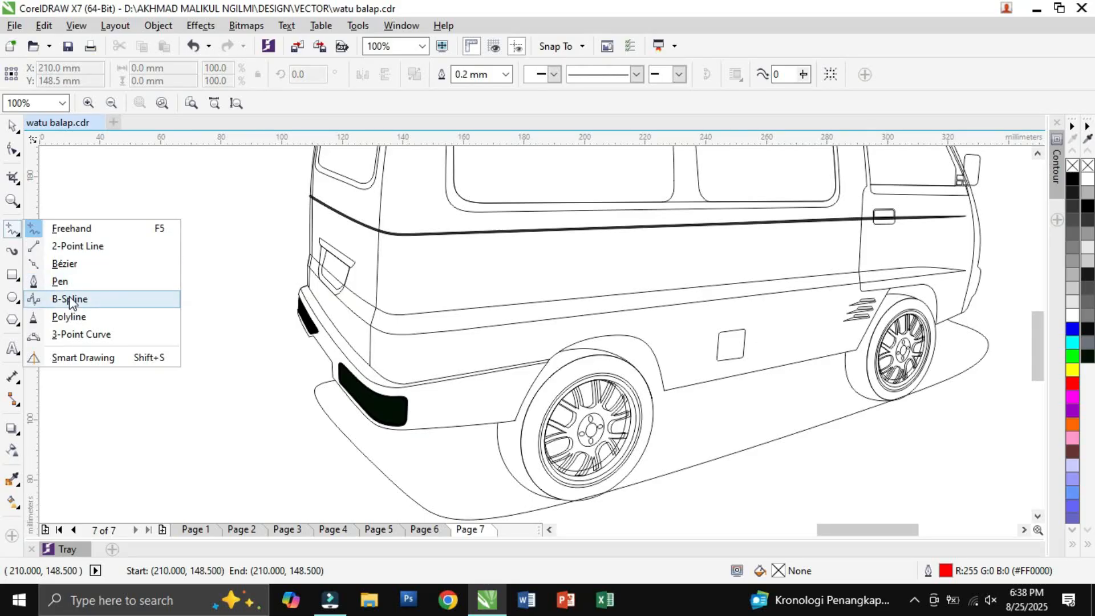
{"action": "left_click", "coordinate": [63, 296]}
{"action": "left_click", "coordinate": [290, 235]}
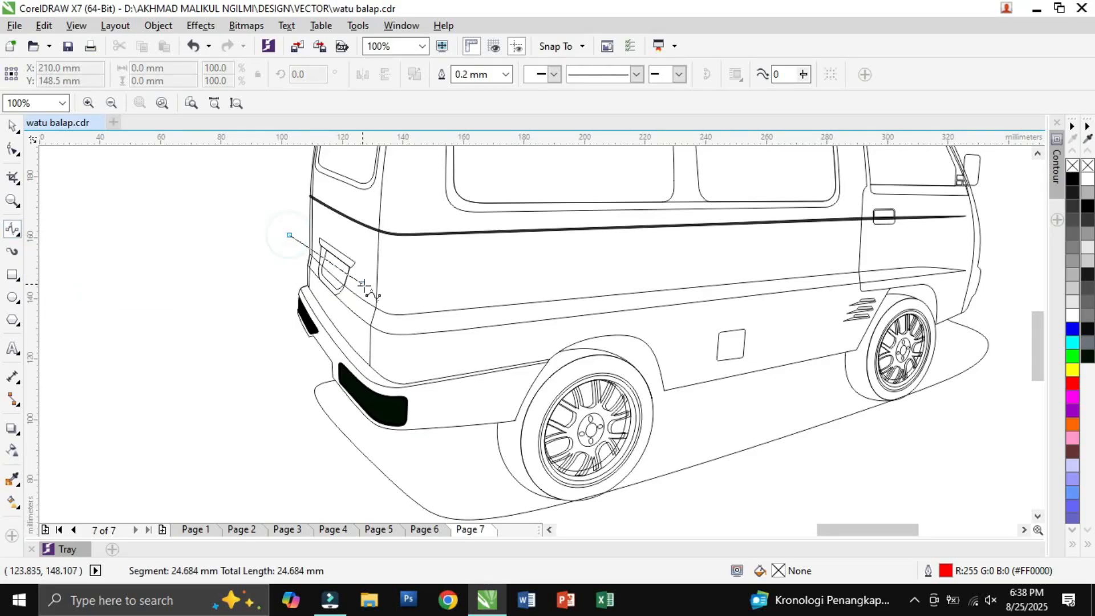
{"action": "double_click", "coordinate": [391, 303]}
{"action": "key", "text": "Delete"}
{"action": "left_click", "coordinate": [274, 242]}
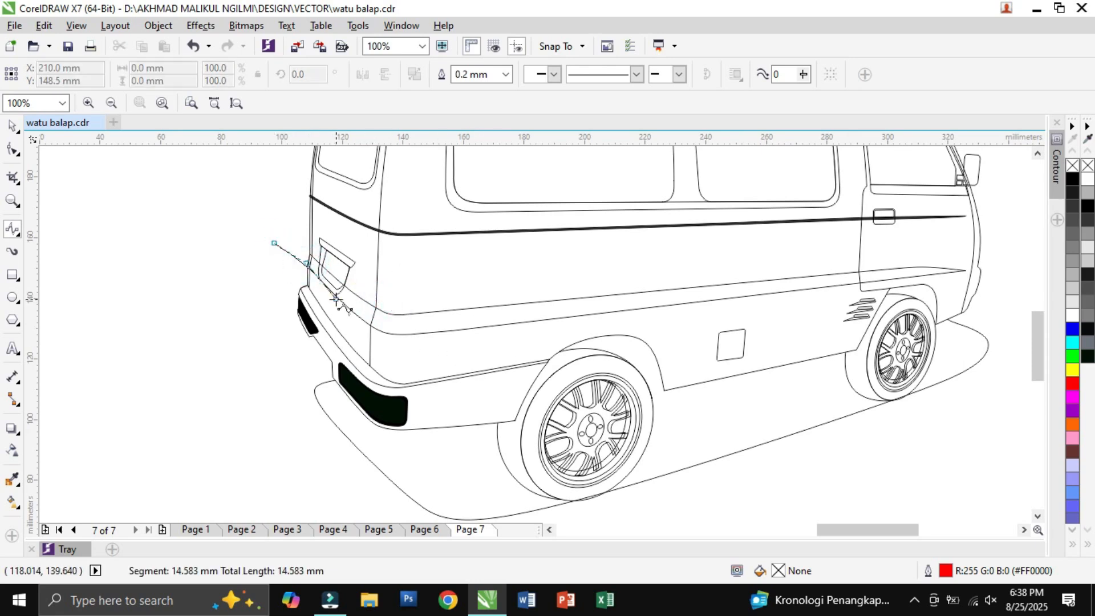
{"action": "left_click", "coordinate": [410, 333]}
{"action": "scroll", "coordinate": [827, 254], "scroll_direction": "right", "scroll_amount": 3}
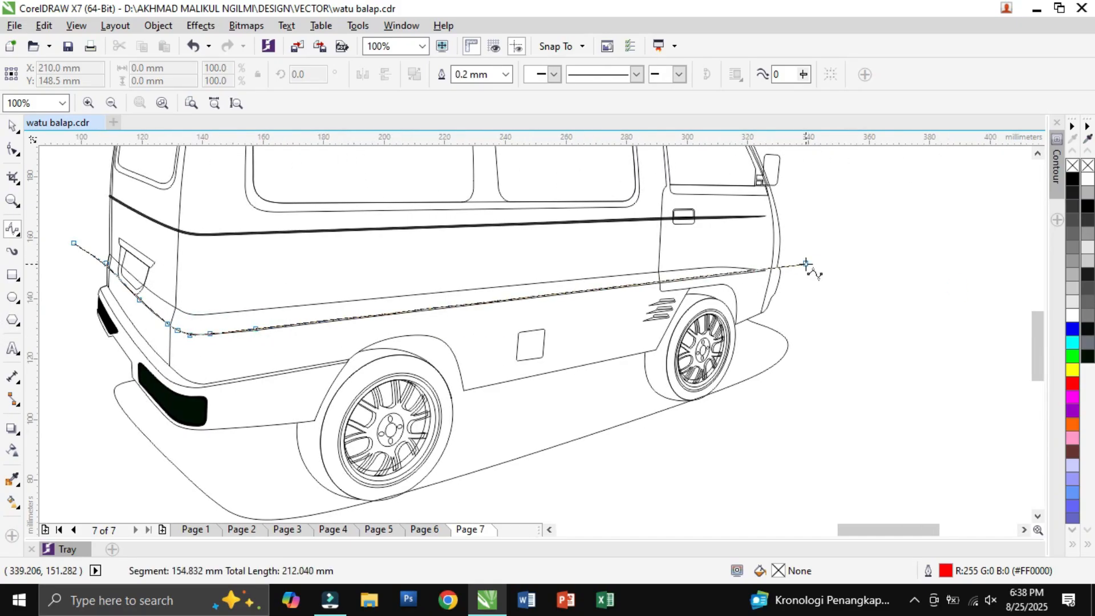
{"action": "left_click", "coordinate": [818, 263]}
Continue the B-Spline around and below the van's lower body and close it into a shape about 252 by 72 mm
{"action": "left_click", "coordinate": [824, 312]}
{"action": "left_click", "coordinate": [804, 350]}
{"action": "left_click", "coordinate": [724, 380]}
{"action": "left_click", "coordinate": [550, 423]}
{"action": "left_click", "coordinate": [428, 443]}
{"action": "left_click", "coordinate": [291, 465]}
{"action": "left_click", "coordinate": [192, 470]}
{"action": "left_click", "coordinate": [124, 453]}
{"action": "left_click", "coordinate": [81, 397]}
{"action": "left_click", "coordinate": [54, 333]}
{"action": "left_click", "coordinate": [73, 247]}
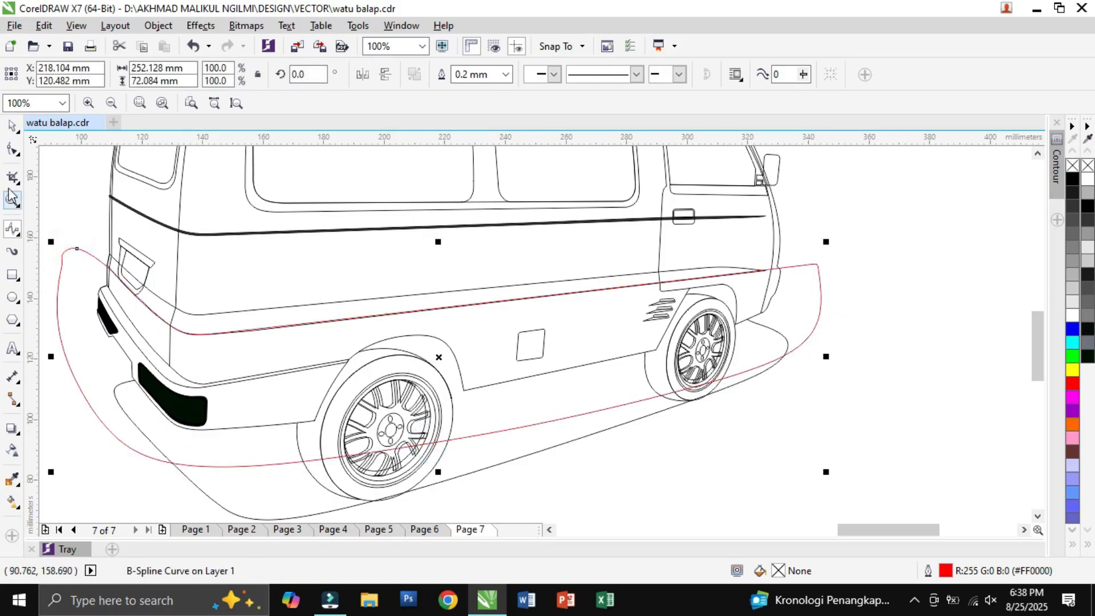
Intersect the closed B-Spline shape with the van body outline and delete the red source shape
{"action": "left_click", "coordinate": [781, 239], "text": "shift"}
{"action": "left_click", "coordinate": [492, 77]}
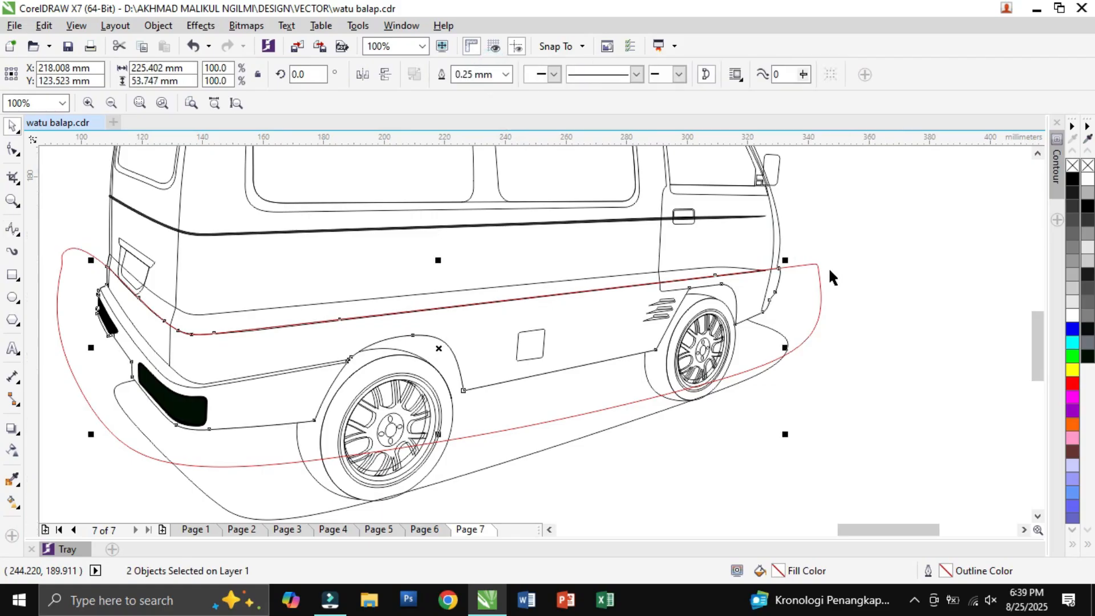
{"action": "left_click", "coordinate": [818, 266]}
{"action": "key", "text": "Delete"}
Draw an open B-Spline about 245 mm wide just below the lower body crease, running past both ends of the van
{"action": "left_click", "coordinate": [12, 228]}
{"action": "left_click", "coordinate": [70, 238]}
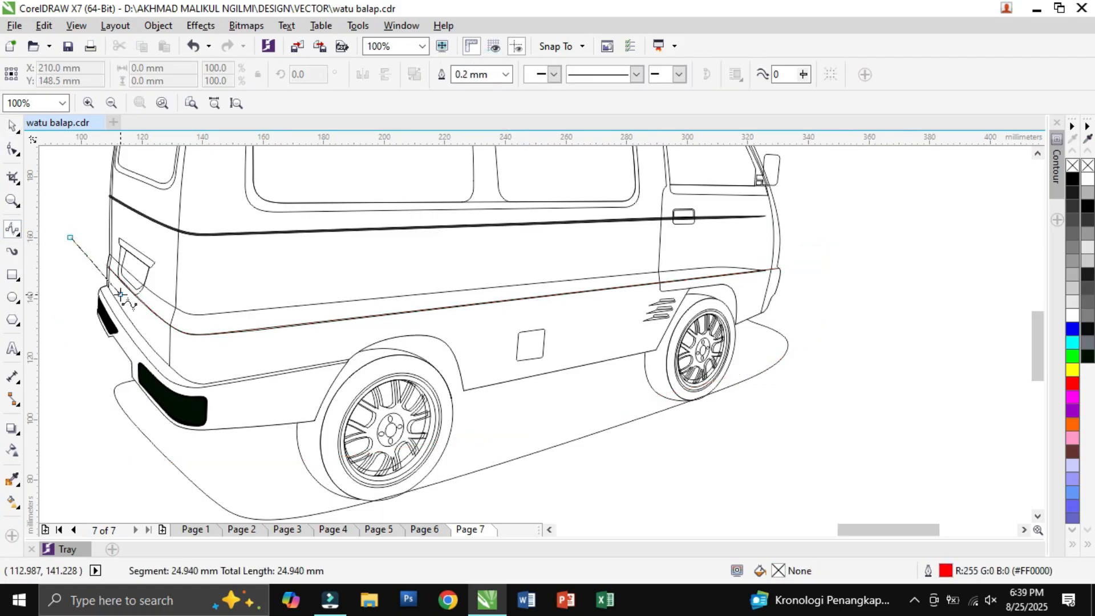
{"action": "left_click", "coordinate": [190, 346]}
{"action": "left_click", "coordinate": [206, 347]}
{"action": "left_click", "coordinate": [294, 337]}
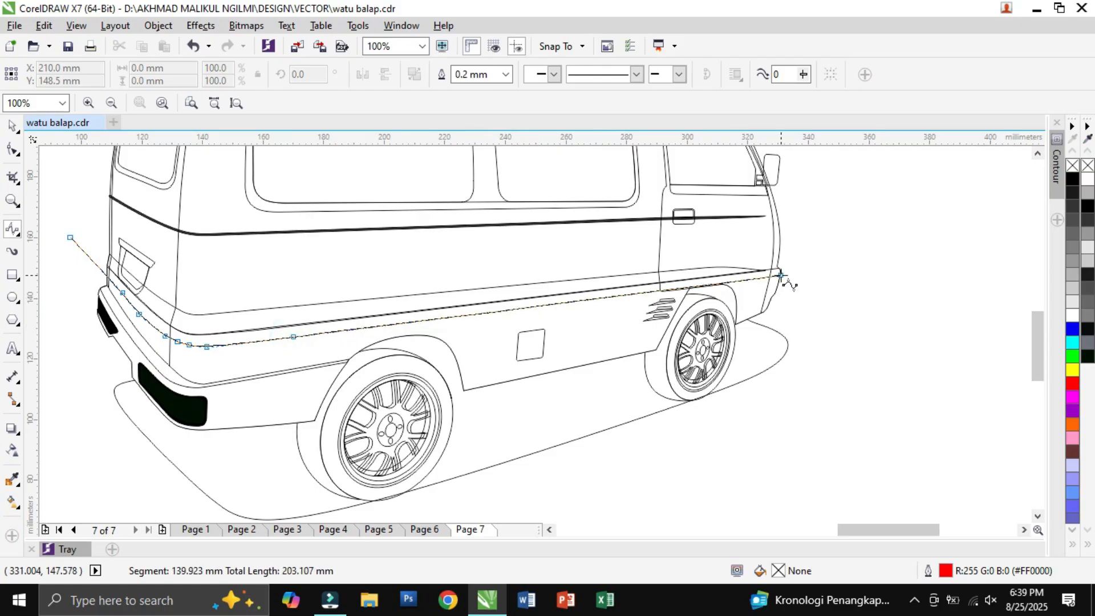
{"action": "double_click", "coordinate": [812, 268]}
Set the new curve's outline width to 1.5 mm
{"action": "left_click", "coordinate": [507, 74]}
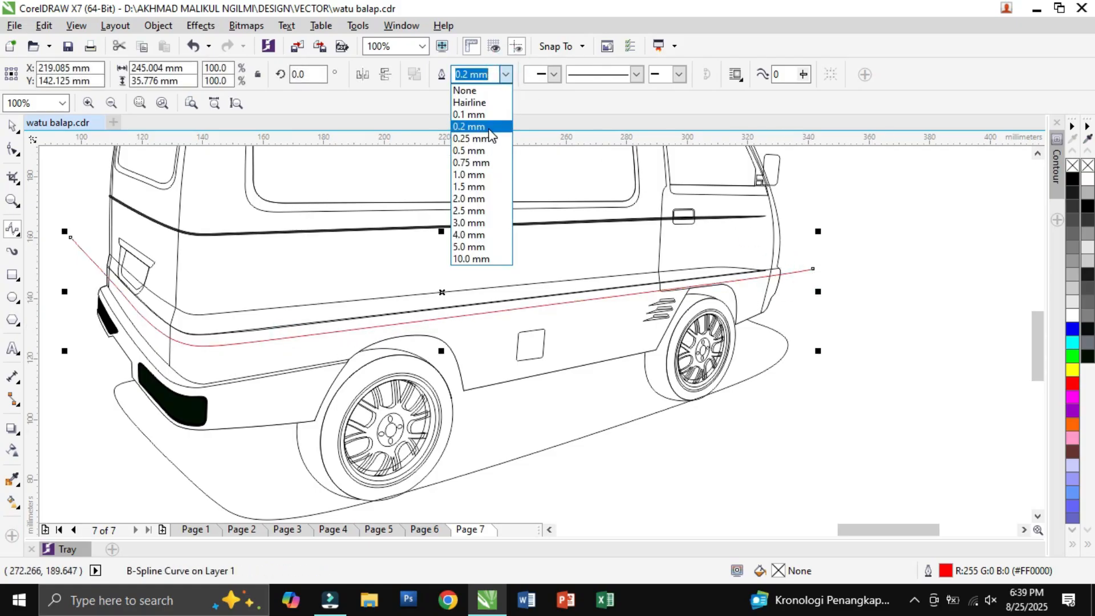
{"action": "left_click", "coordinate": [476, 175]}
{"action": "left_click", "coordinate": [504, 76]}
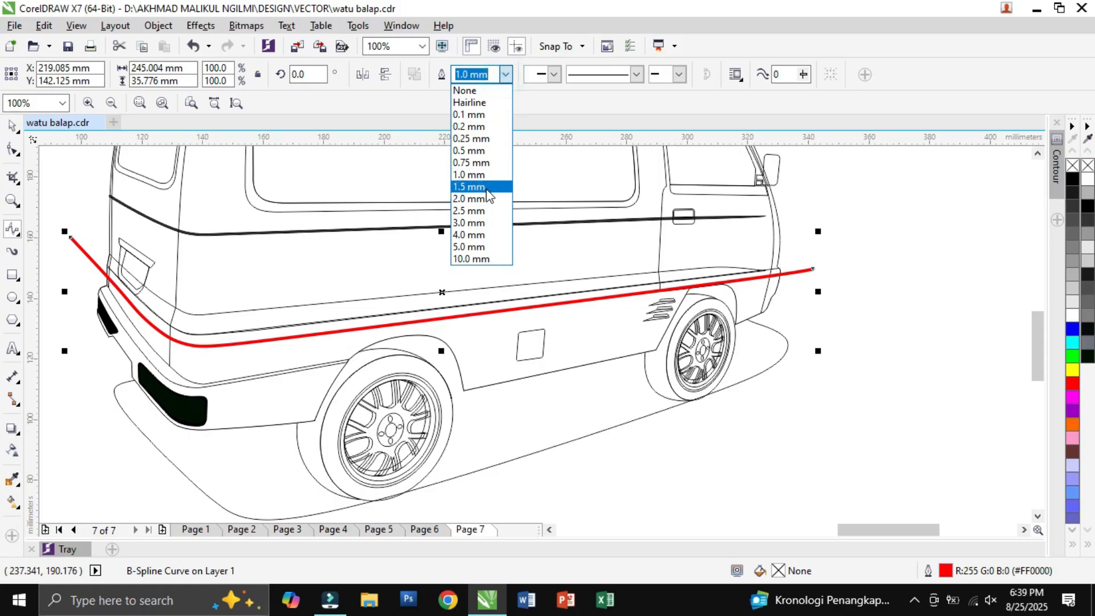
{"action": "left_click", "coordinate": [469, 186]}
Reshape the red curve's bend around the van's rear corner by moving its control points
{"action": "scroll", "coordinate": [45, 264], "scroll_direction": "up", "scroll_amount": 1}
{"action": "key", "text": "F10"}
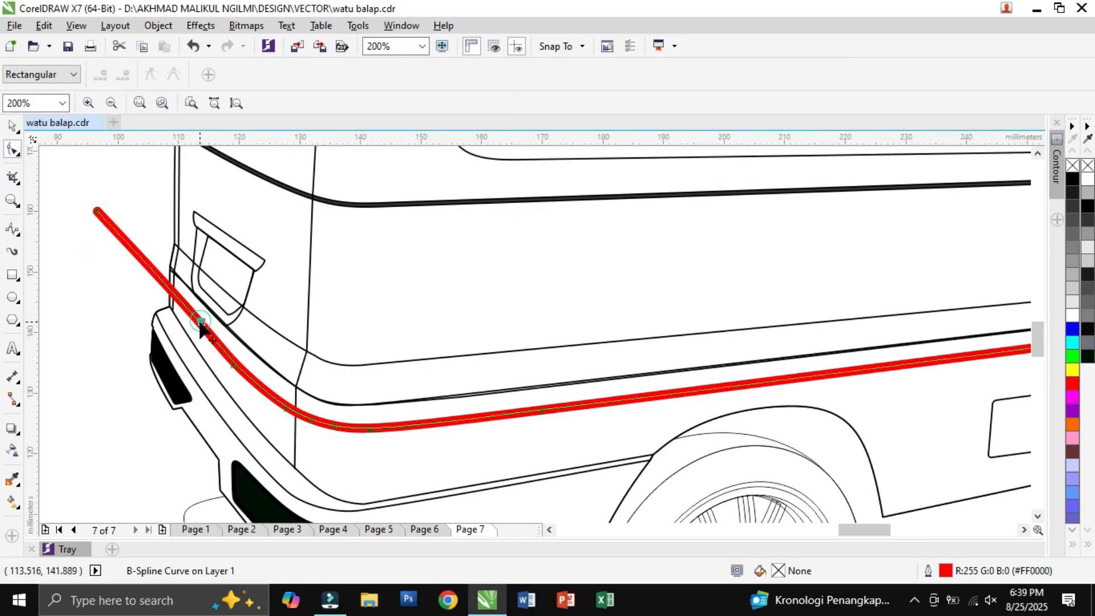
{"action": "left_click_drag", "start_coordinate": [234, 365], "coordinate": [275, 399]}
{"action": "left_click_drag", "start_coordinate": [210, 338], "coordinate": [212, 341]}
{"action": "left_click_drag", "start_coordinate": [310, 420], "coordinate": [303, 422]}
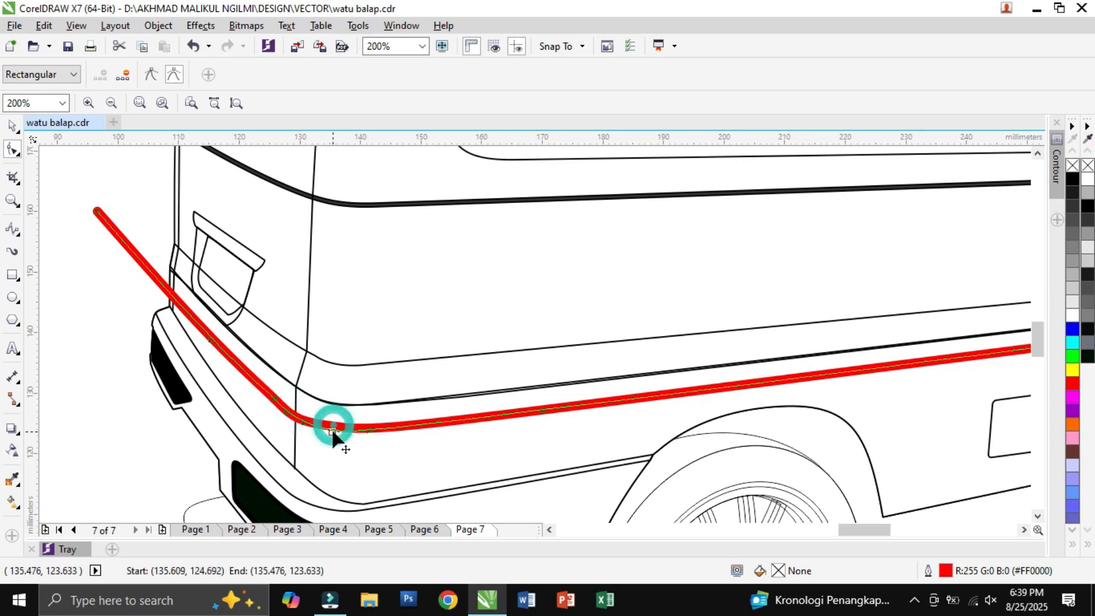
{"action": "left_click", "coordinate": [422, 445]}
{"action": "scroll", "coordinate": [422, 445], "scroll_direction": "down", "scroll_amount": 1}
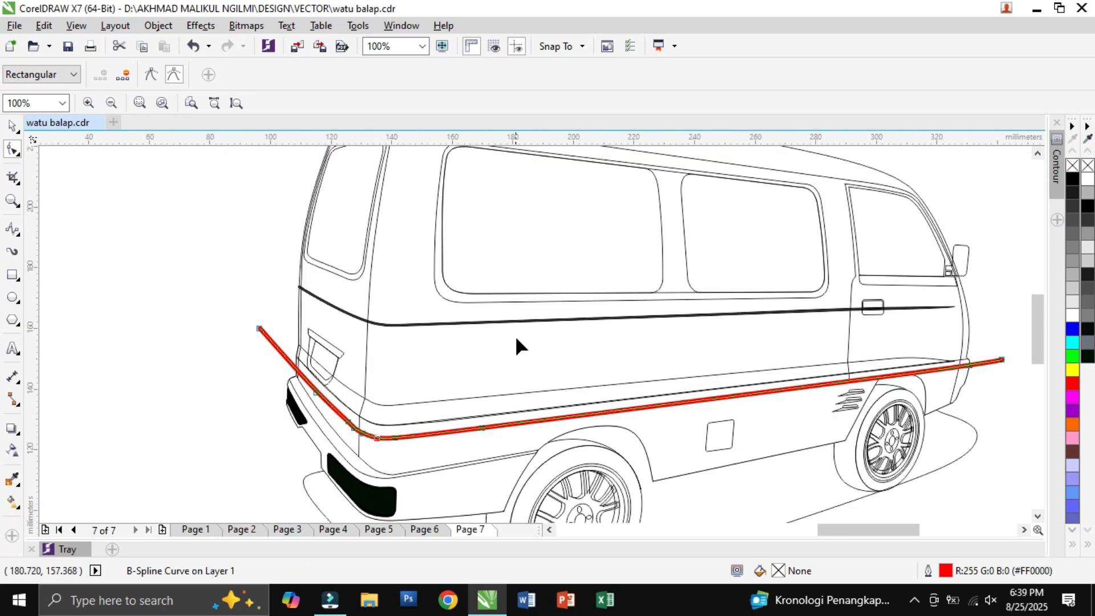
Intersect the thick red stripe with the van body outline and delete the red source stripe
{"action": "key", "text": "space"}
{"action": "left_click", "coordinate": [969, 326], "text": "shift"}
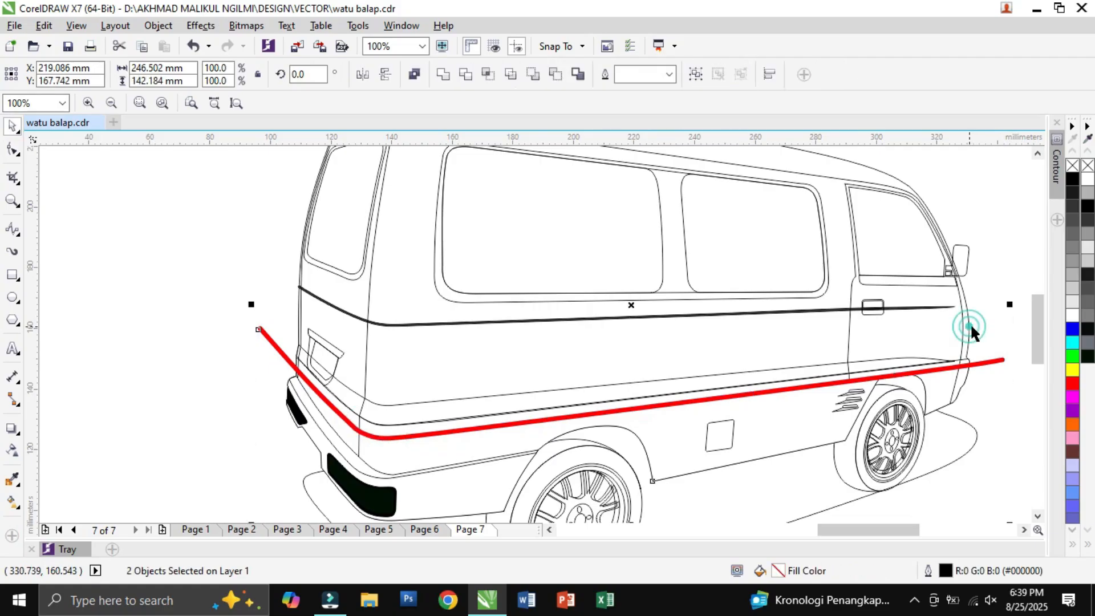
{"action": "left_click", "coordinate": [493, 77]}
{"action": "left_click", "coordinate": [984, 361]}
{"action": "key", "text": "Delete"}
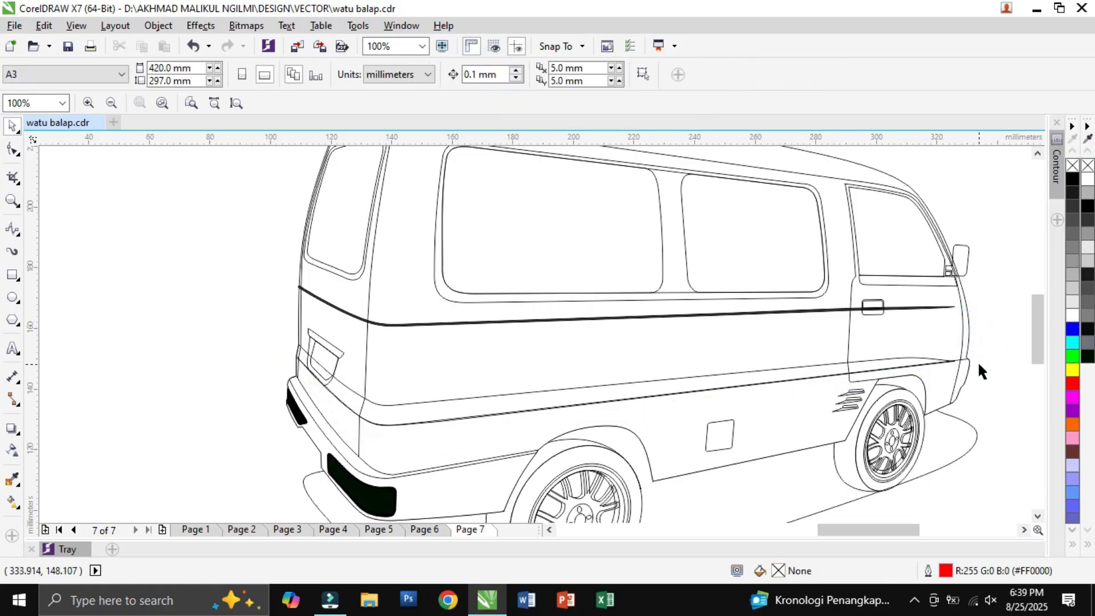
Bring the intersected thin stripe in front of the lower body panel
{"action": "left_click", "coordinate": [932, 368]}
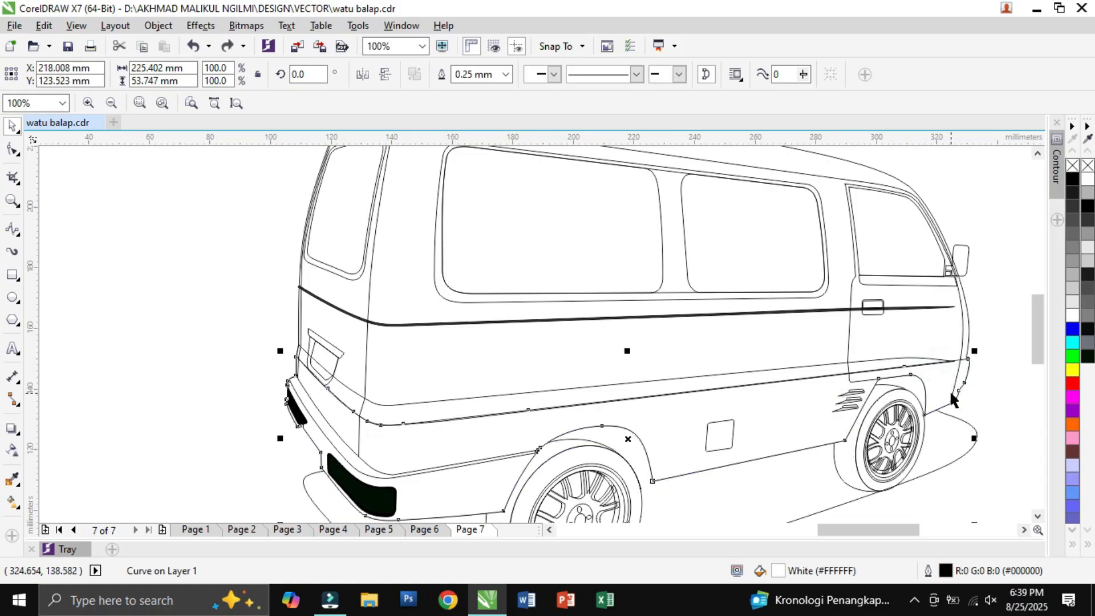
{"action": "left_click", "coordinate": [391, 449]}
{"action": "left_click", "coordinate": [457, 427]}
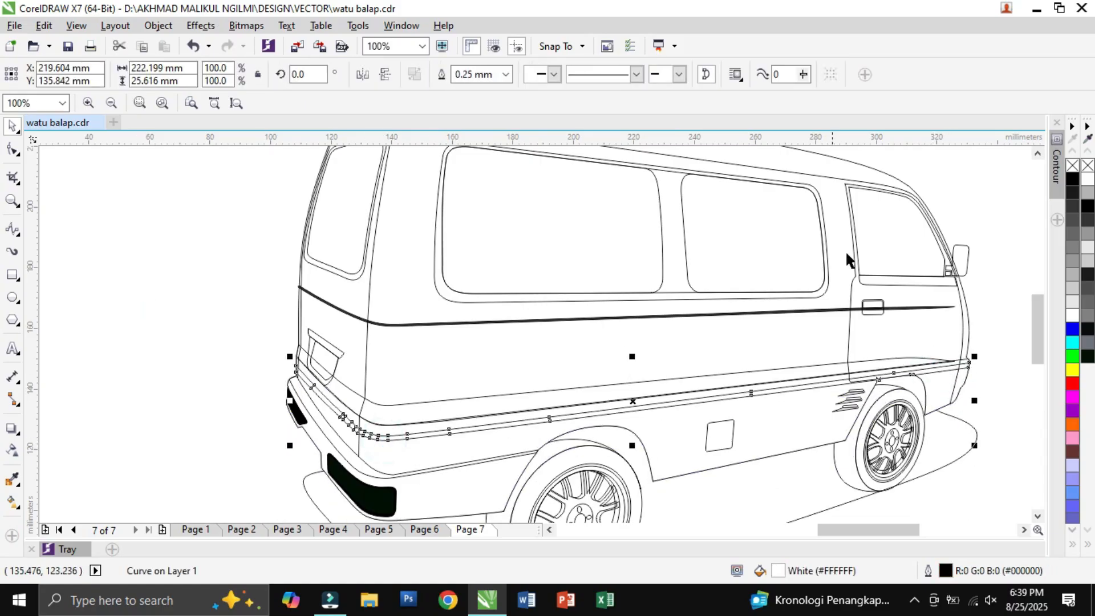
{"action": "left_click", "coordinate": [997, 288]}
Fill the lower body panel with 70% Black
{"action": "left_click", "coordinate": [967, 372]}
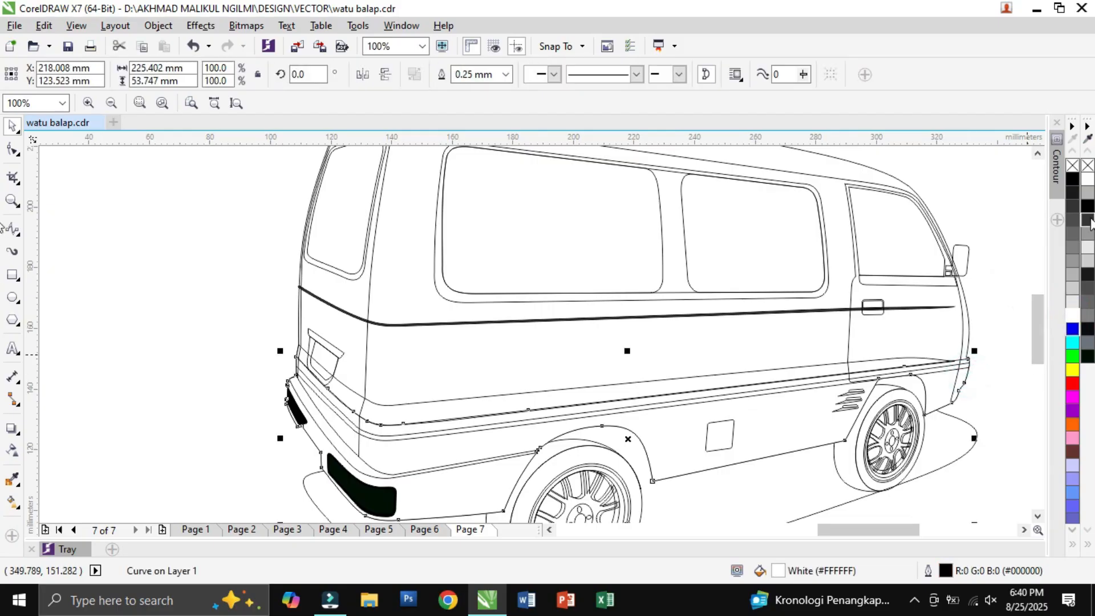
{"action": "left_click", "coordinate": [1073, 220]}
{"action": "scroll", "coordinate": [1019, 332], "scroll_direction": "down", "scroll_amount": 1}
{"action": "scroll", "coordinate": [1018, 343], "scroll_direction": "up", "scroll_amount": 1}
Fill the main van body with the light off-white color #F7F4F4
{"action": "left_click", "coordinate": [1002, 291]}
{"action": "left_click", "coordinate": [968, 314]}
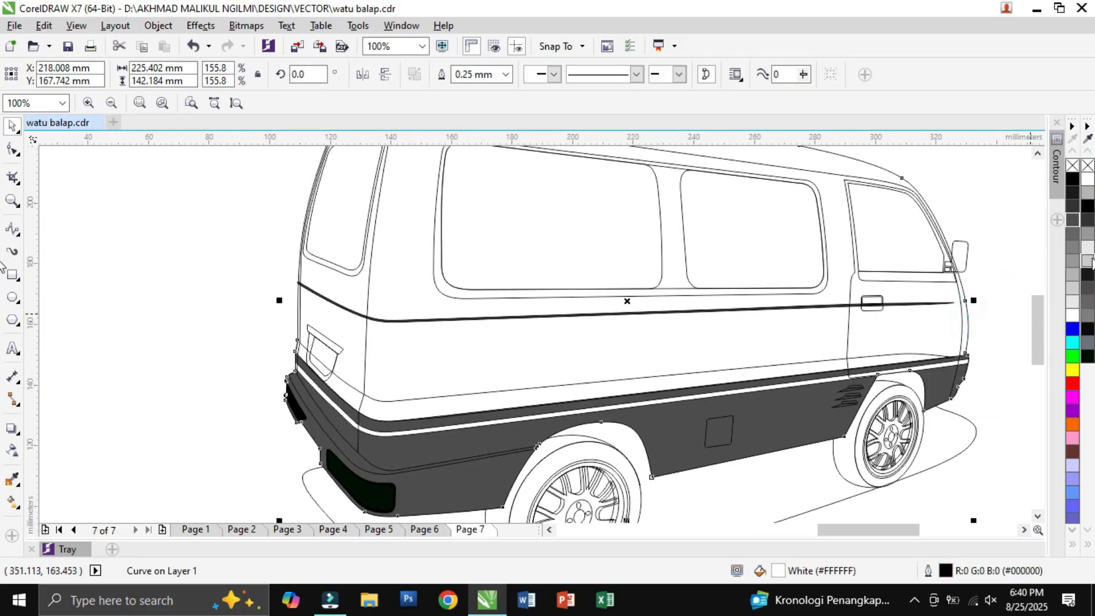
{"action": "left_click", "coordinate": [1087, 195]}
{"action": "left_click", "coordinate": [1072, 311]}
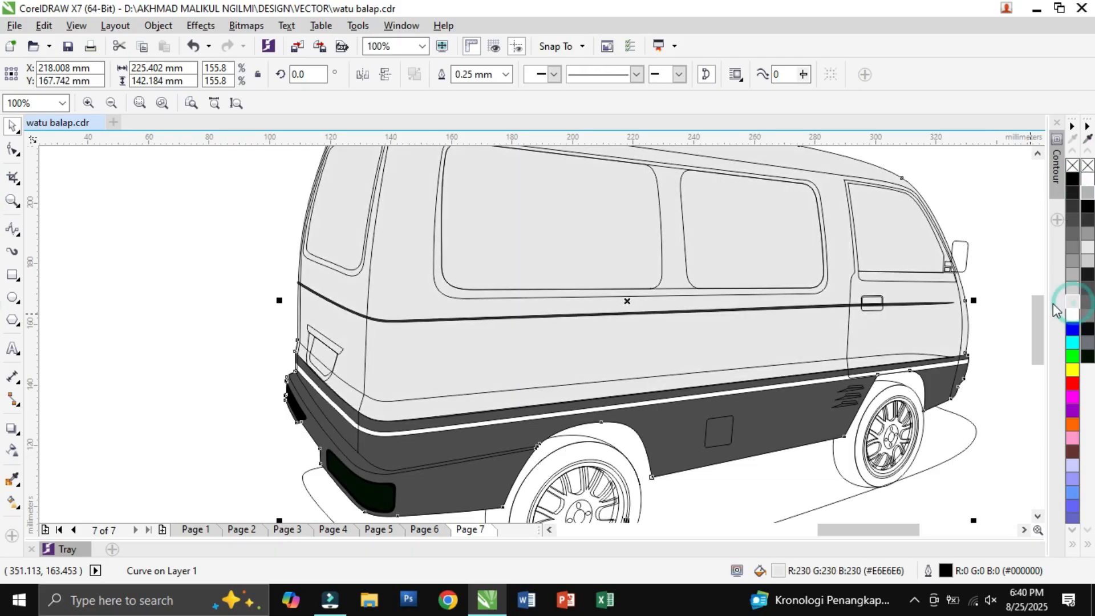
{"action": "left_click", "coordinate": [1022, 247]}
{"action": "left_click", "coordinate": [570, 388]}
{"action": "left_click", "coordinate": [874, 166]}
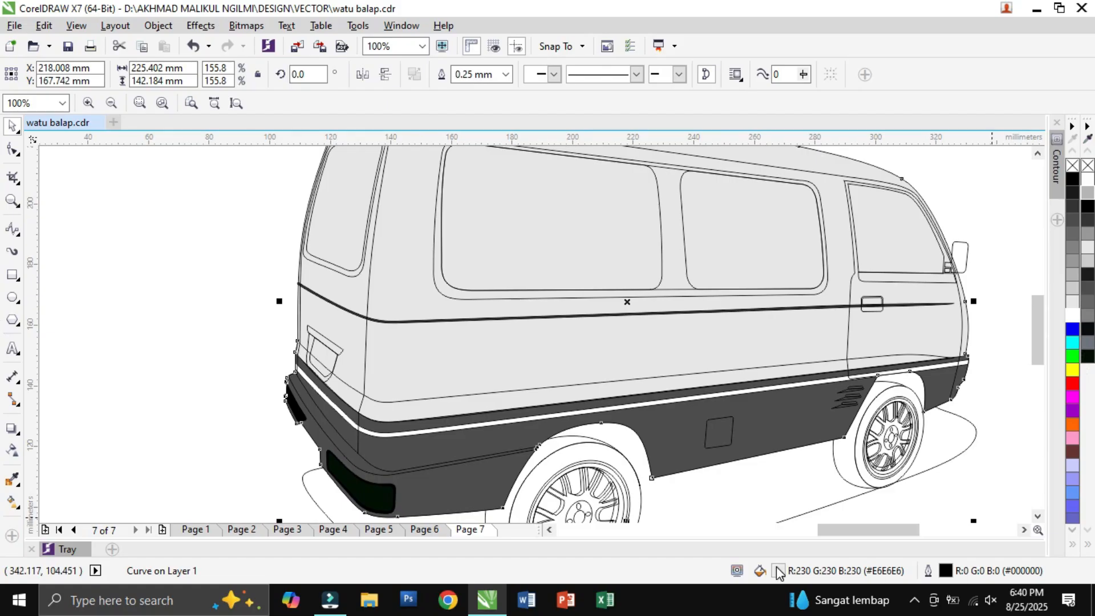
{"action": "left_click", "coordinate": [539, 89]}
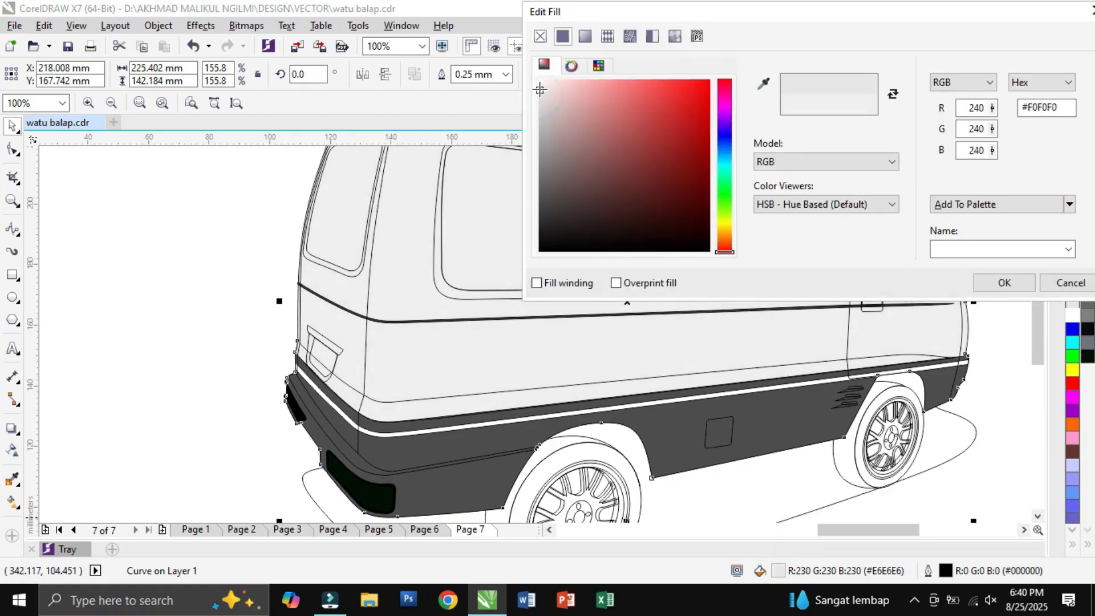
{"action": "left_click", "coordinate": [1004, 283]}
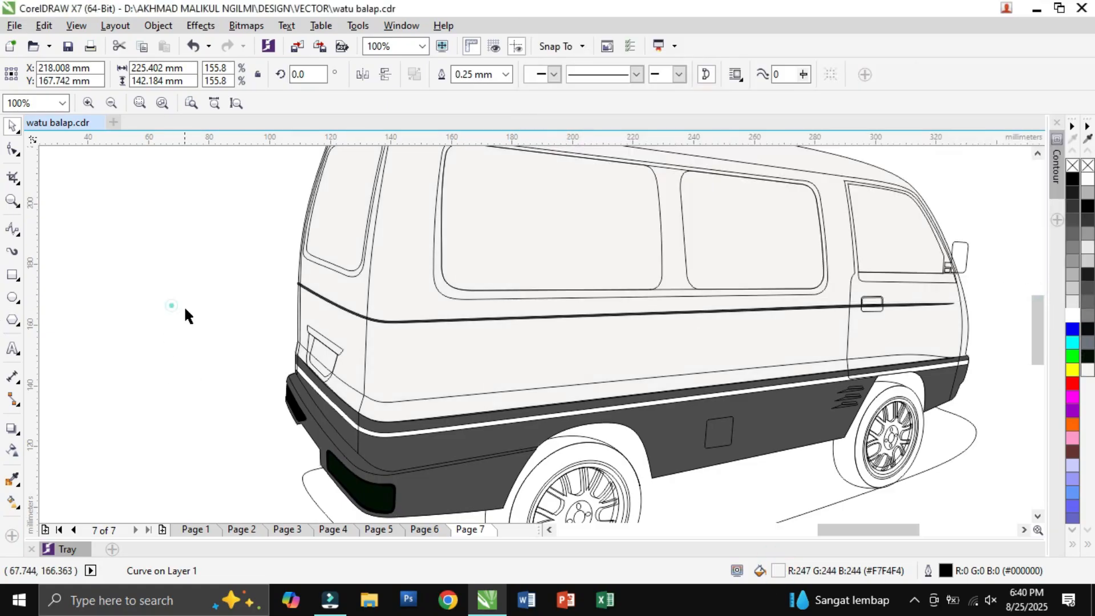
Fill the side band just above the dark lower panel with white and set its outline to None
{"action": "left_click", "coordinate": [184, 306]}
{"action": "left_click", "coordinate": [418, 396]}
{"action": "scroll", "coordinate": [197, 340], "scroll_direction": "down", "scroll_amount": 1}
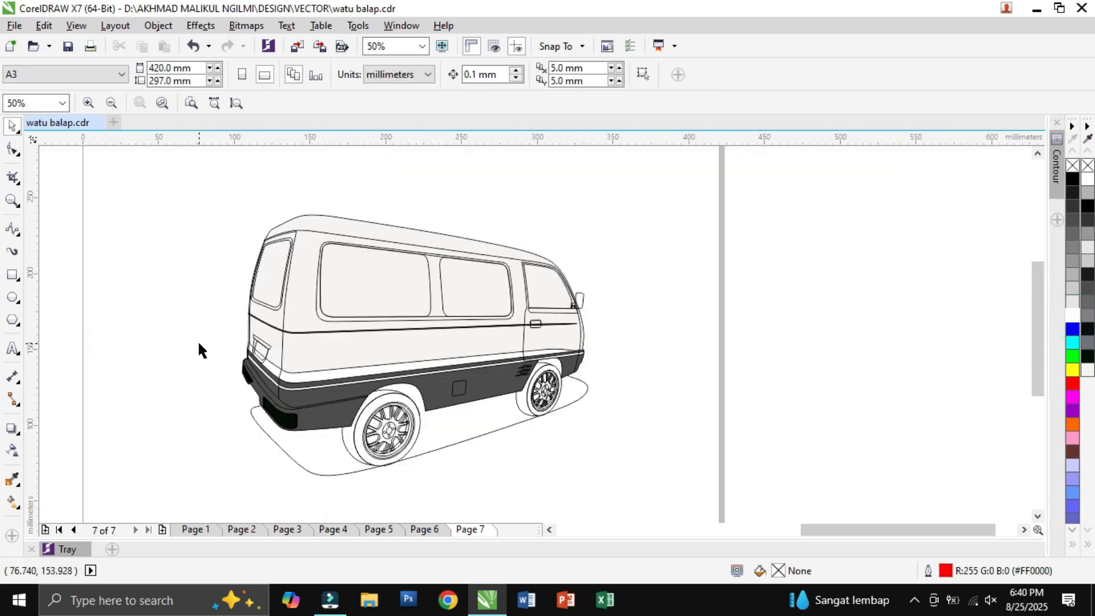
{"action": "left_click", "coordinate": [505, 75]}
{"action": "left_click", "coordinate": [474, 91]}
{"action": "left_click", "coordinate": [846, 249]}
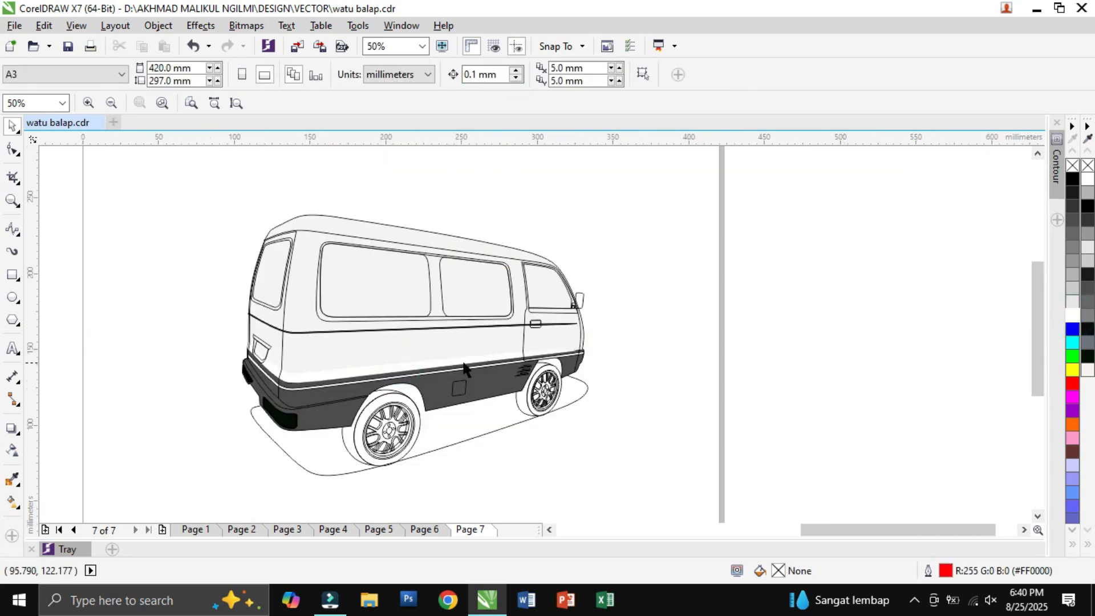
Remove the outline from the thin white stripe running along the dark lower body panel
{"action": "scroll", "coordinate": [423, 366], "scroll_direction": "up", "scroll_amount": 1}
{"action": "left_click", "coordinate": [399, 375]}
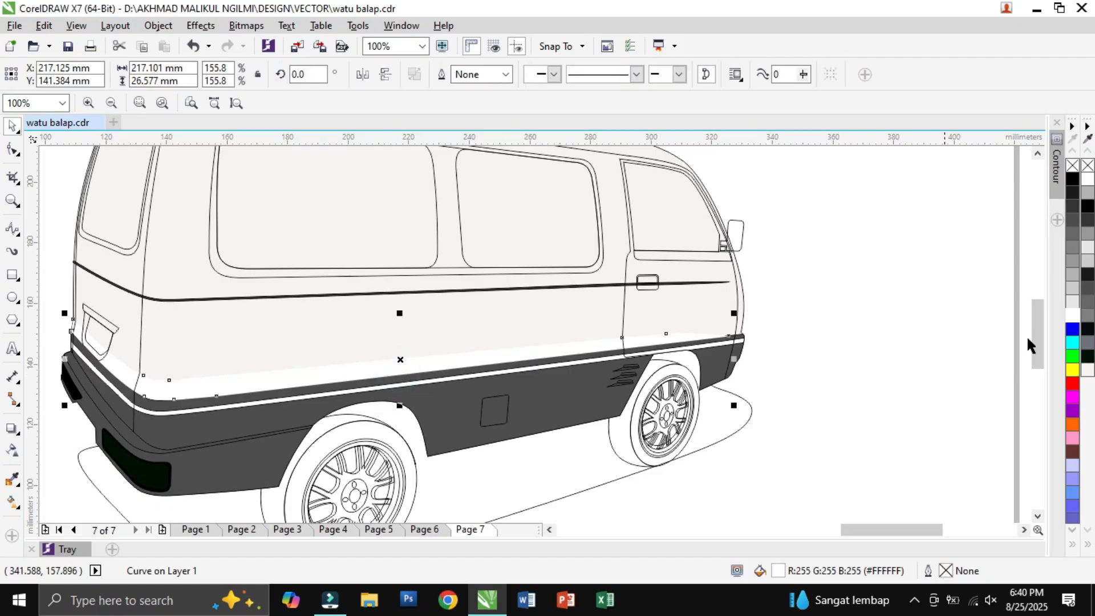
{"action": "left_click", "coordinate": [858, 333]}
{"action": "left_click", "coordinate": [707, 351]}
{"action": "left_click", "coordinate": [506, 74]}
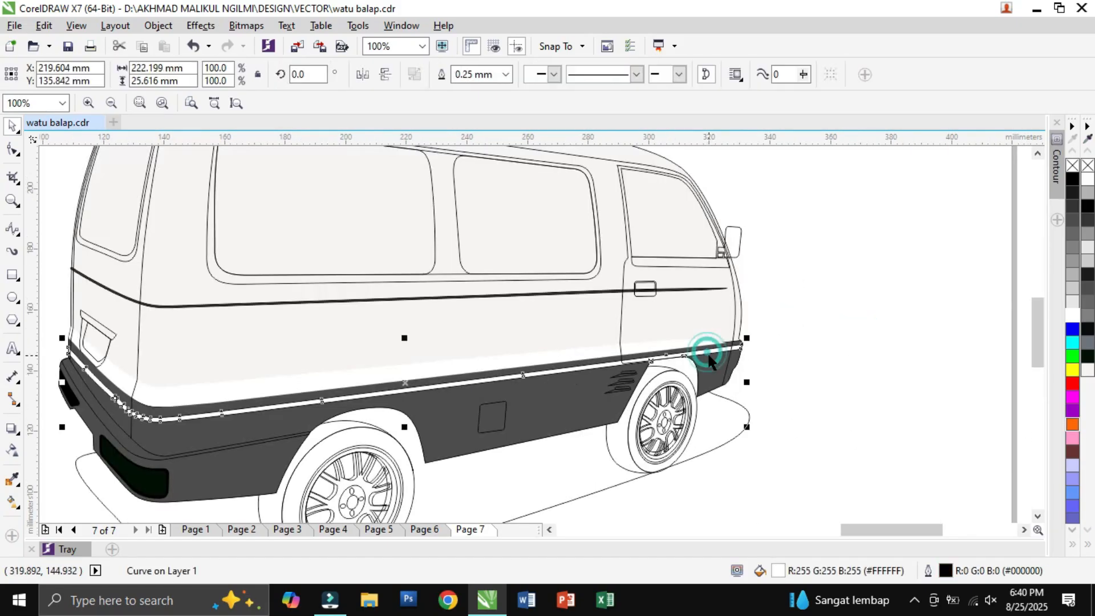
{"action": "left_click", "coordinate": [500, 92]}
{"action": "left_click", "coordinate": [851, 242]}
{"action": "scroll", "coordinate": [810, 361], "scroll_direction": "down", "scroll_amount": 1}
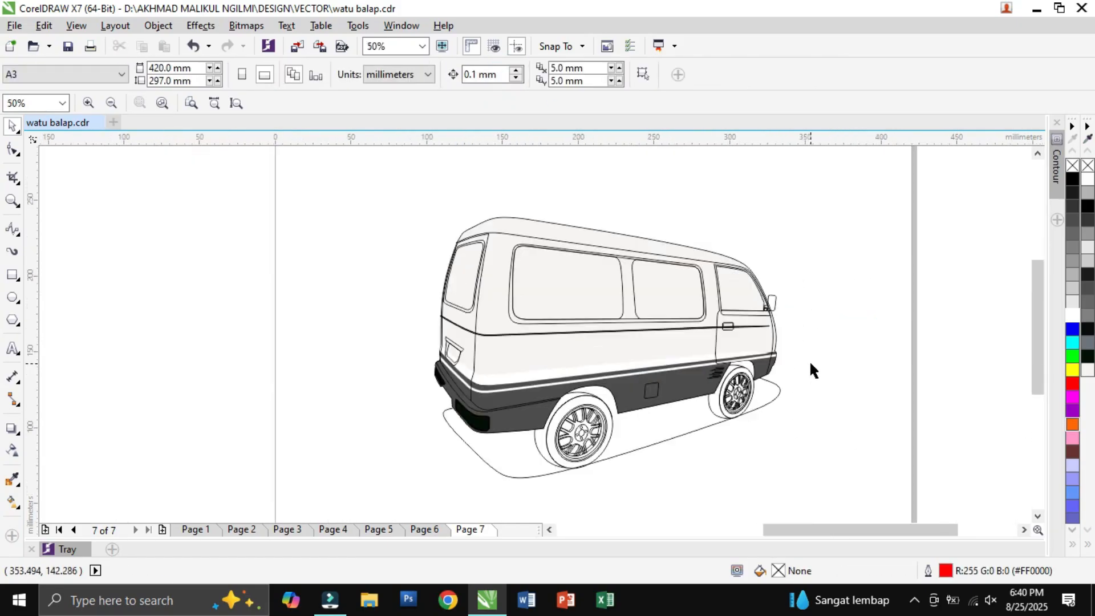
Change the lower body panel's fill to the near-black color #141414
{"action": "left_click", "coordinate": [678, 394]}
{"action": "scroll", "coordinate": [799, 365], "scroll_direction": "up", "scroll_amount": 1}
{"action": "left_click", "coordinate": [702, 363]}
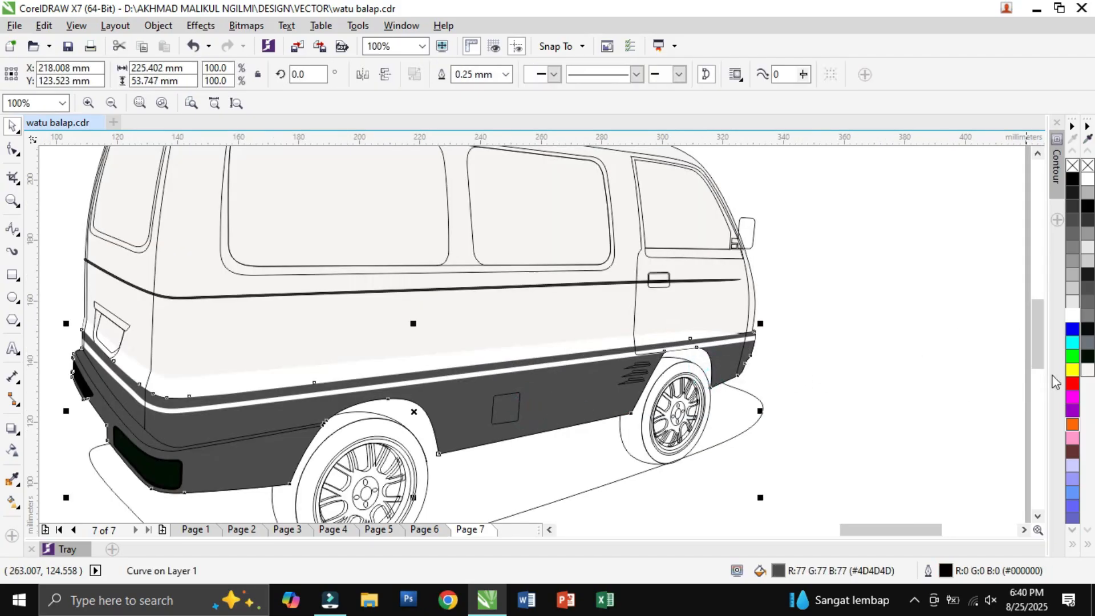
{"action": "double_click", "coordinate": [778, 571]}
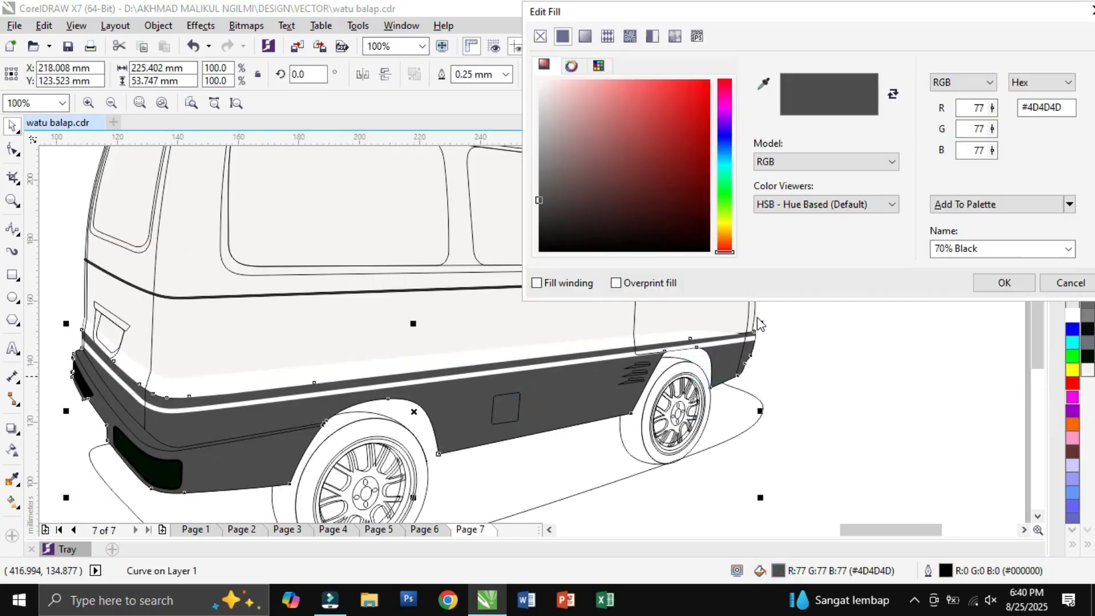
{"action": "left_click_drag", "start_coordinate": [538, 199], "coordinate": [539, 237]}
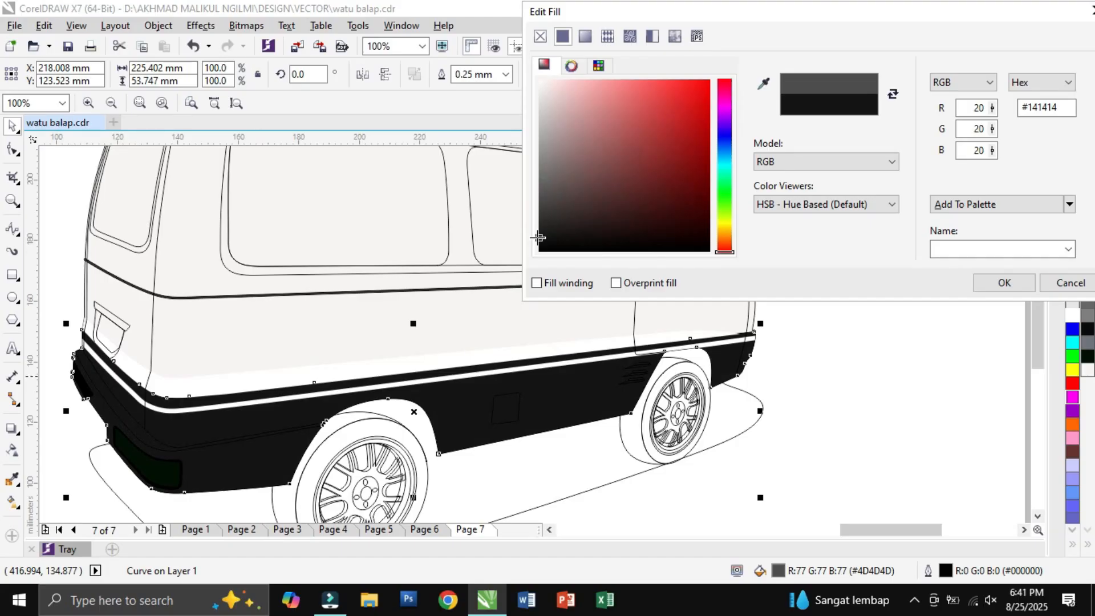
{"action": "left_click", "coordinate": [1004, 282]}
Fill the rear bumper's upper strip, which wraps around to the wheel arch, with dark gray #363636
{"action": "left_click", "coordinate": [139, 442]}
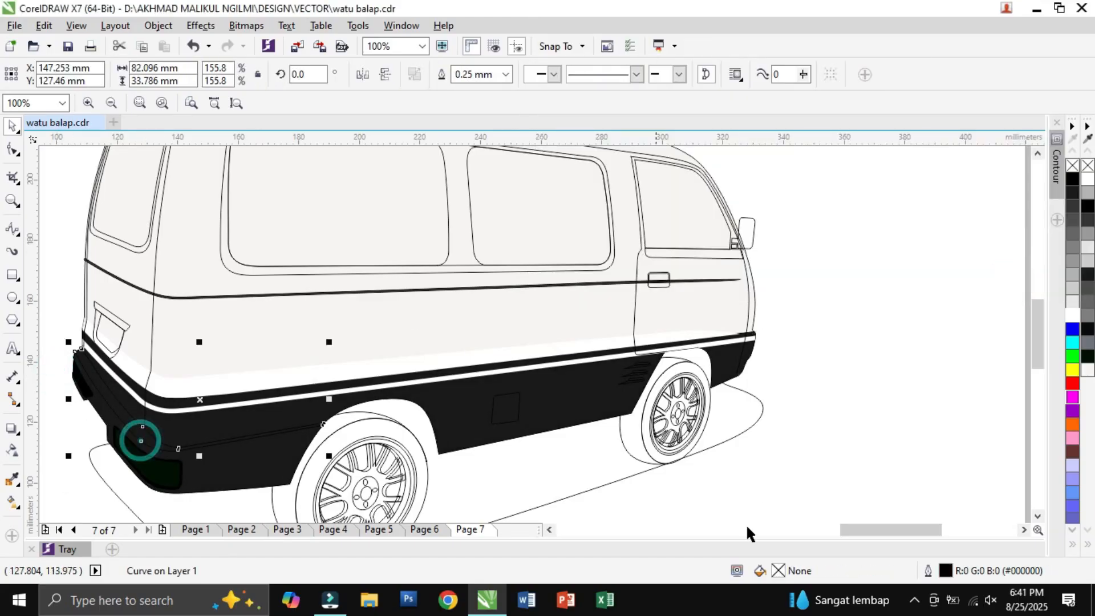
{"action": "double_click", "coordinate": [780, 570]}
{"action": "left_click", "coordinate": [563, 38]}
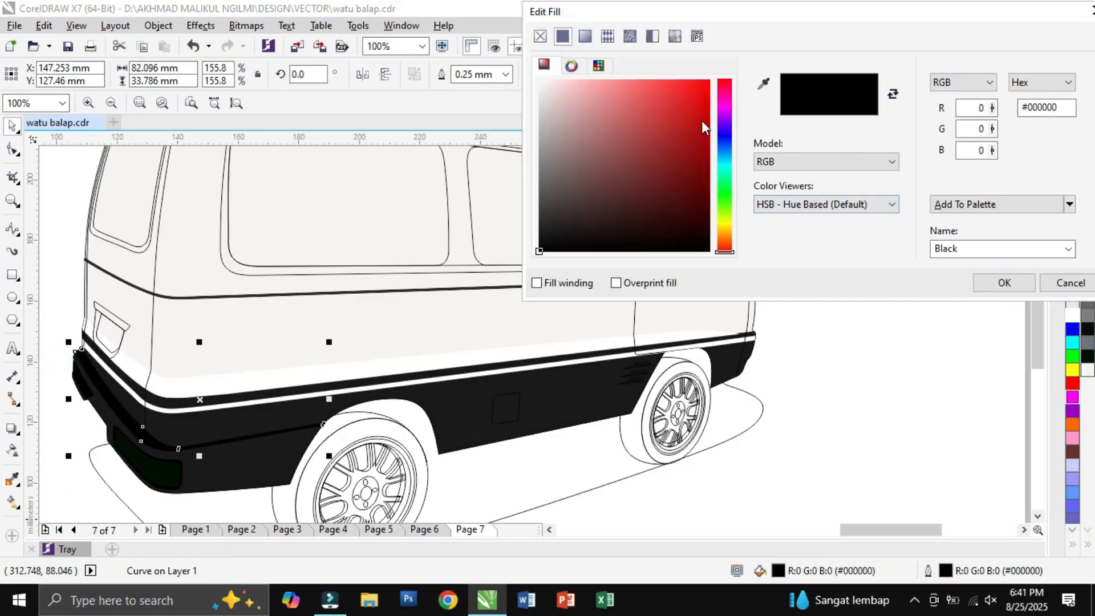
{"action": "left_click", "coordinate": [585, 378]}
{"action": "left_click_drag", "start_coordinate": [537, 224], "coordinate": [539, 214]}
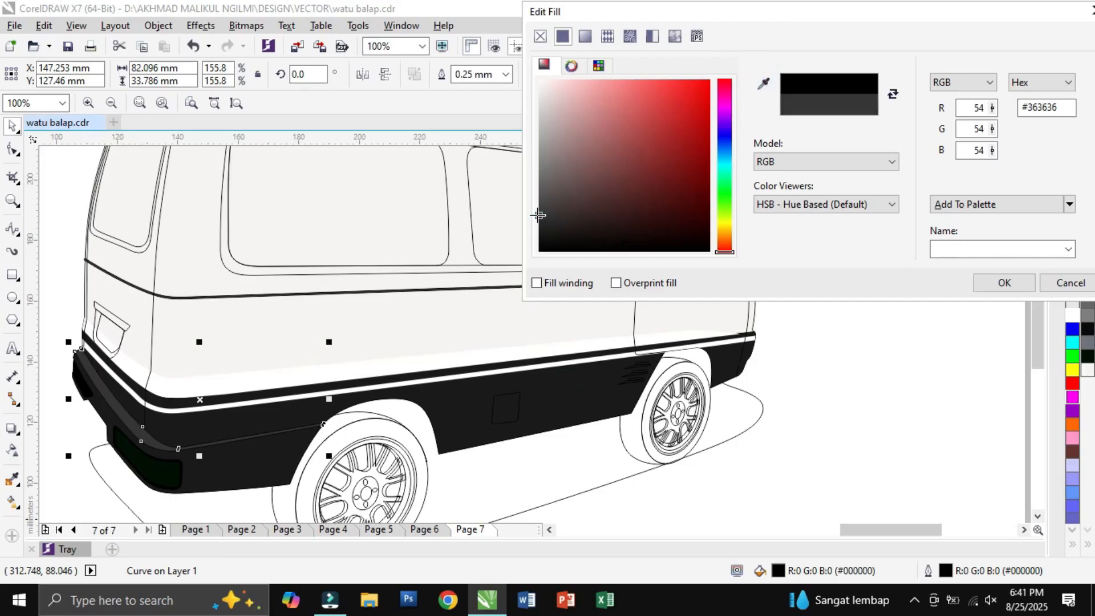
{"action": "left_click", "coordinate": [1005, 283]}
{"action": "left_click", "coordinate": [926, 366]}
Ungroup the rear wheel so its rim can be selected separately from the tire
{"action": "scroll", "coordinate": [576, 411], "scroll_direction": "down", "scroll_amount": 1}
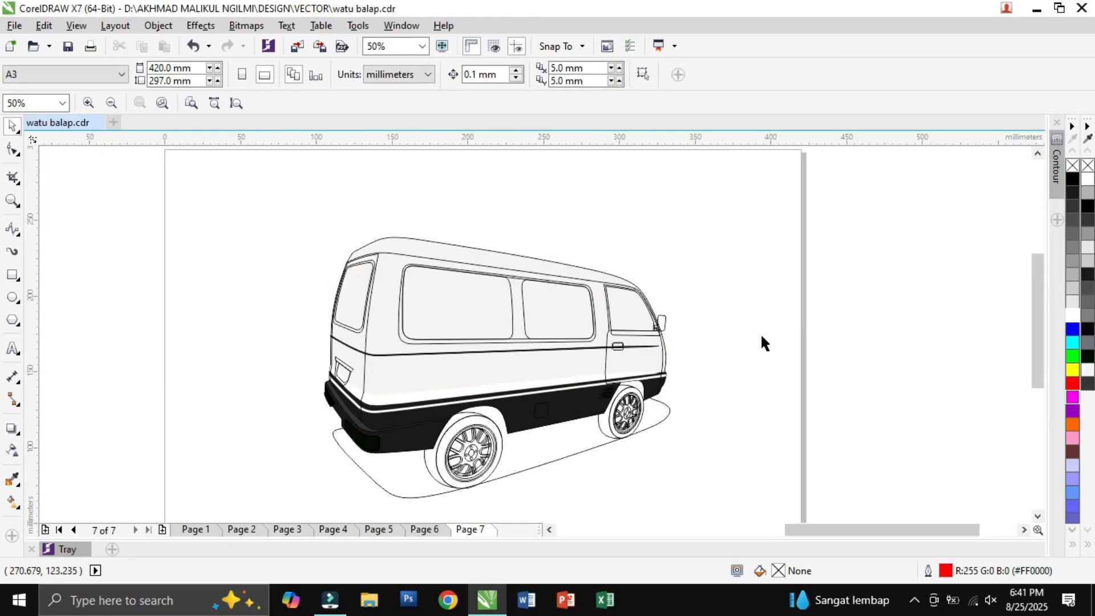
{"action": "left_click", "coordinate": [599, 443]}
{"action": "scroll", "coordinate": [591, 474], "scroll_direction": "up", "scroll_amount": 1}
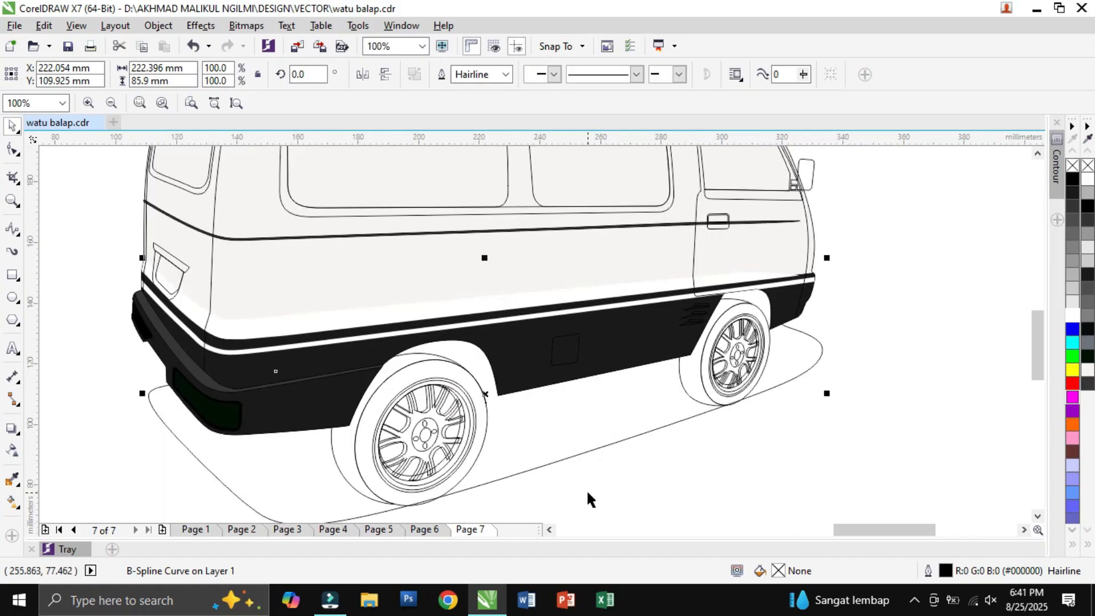
{"action": "left_click", "coordinate": [586, 488]}
{"action": "scroll", "coordinate": [468, 411], "scroll_direction": "up", "scroll_amount": 1}
{"action": "left_click", "coordinate": [466, 370]}
{"action": "right_click", "coordinate": [465, 369]}
{"action": "left_click", "coordinate": [502, 249]}
{"action": "left_click", "coordinate": [460, 367]}
{"action": "right_click", "coordinate": [495, 374]}
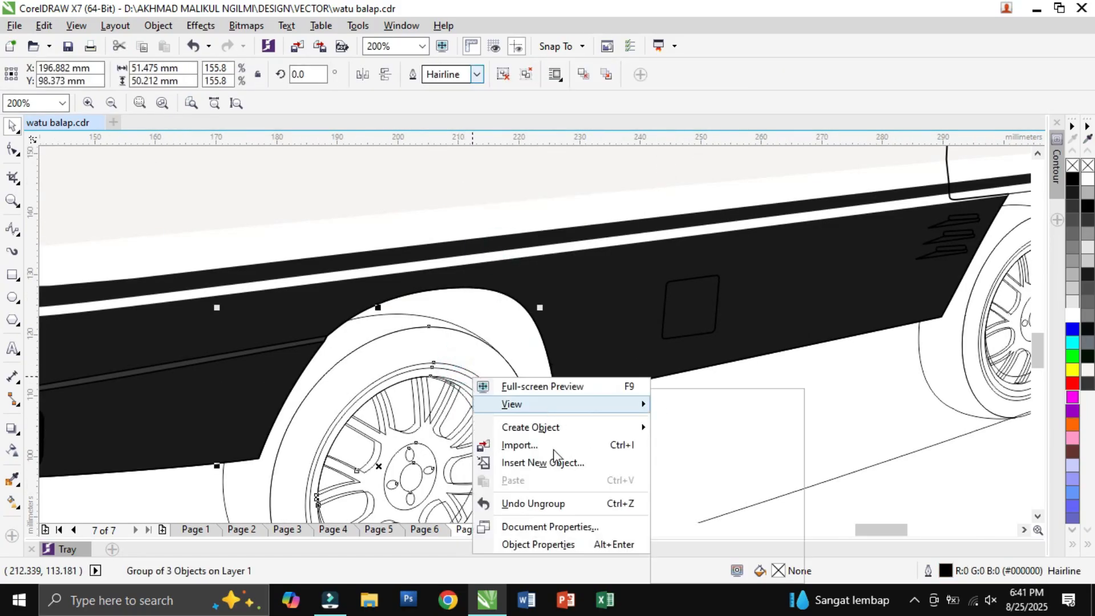
{"action": "left_click", "coordinate": [466, 374]}
{"action": "right_click", "coordinate": [465, 370]}
{"action": "left_click", "coordinate": [509, 266]}
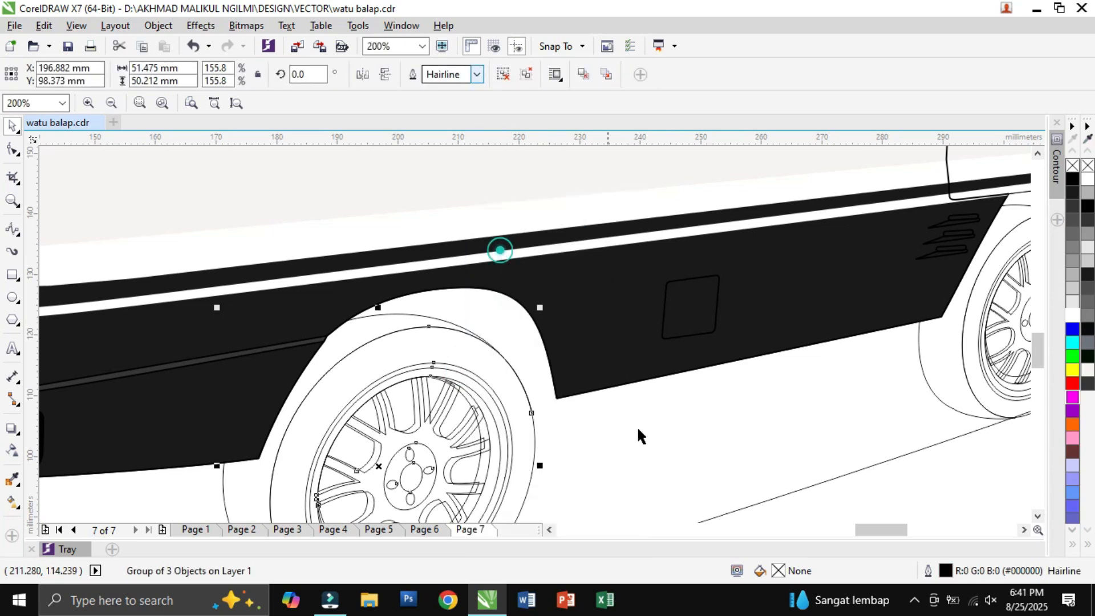
{"action": "left_click", "coordinate": [475, 385]}
Fill the rear wheel's whole rim group with 80% Black (#333333)
{"action": "scroll", "coordinate": [475, 384], "scroll_direction": "down", "scroll_amount": 1}
{"action": "scroll", "coordinate": [449, 456], "scroll_direction": "up", "scroll_amount": 1}
{"action": "scroll", "coordinate": [448, 471], "scroll_direction": "up", "scroll_amount": 1}
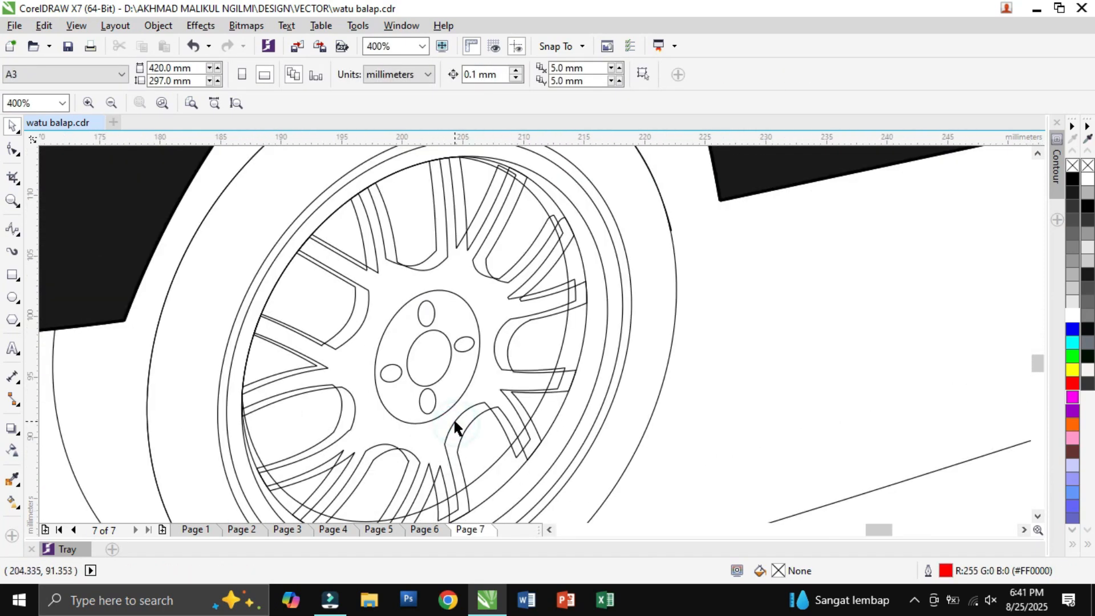
{"action": "left_click", "coordinate": [456, 427]}
{"action": "left_click", "coordinate": [1086, 260]}
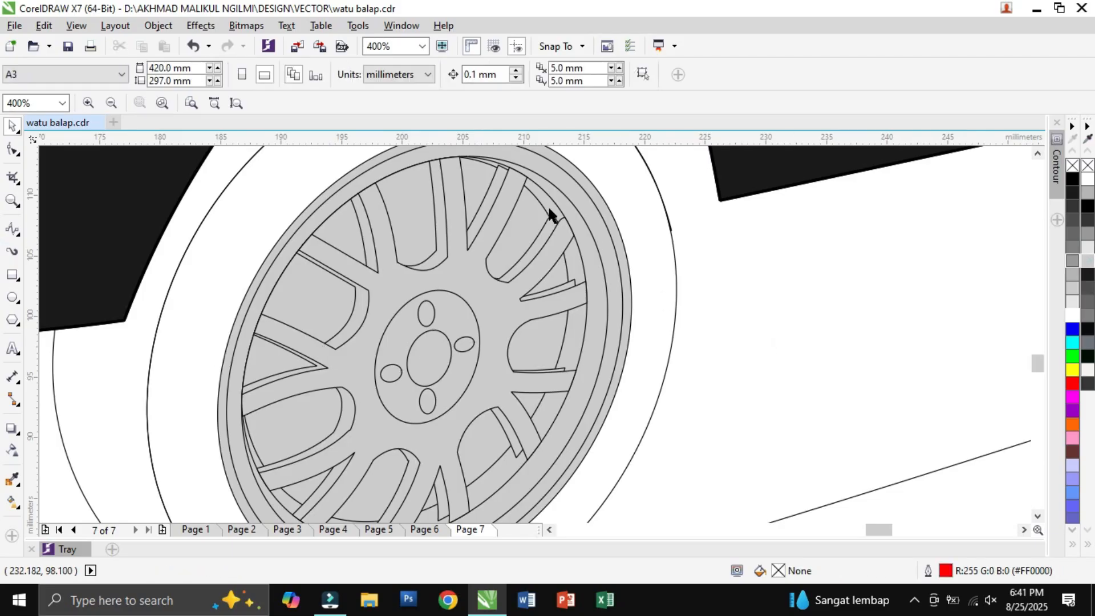
{"action": "left_click", "coordinate": [1071, 191]}
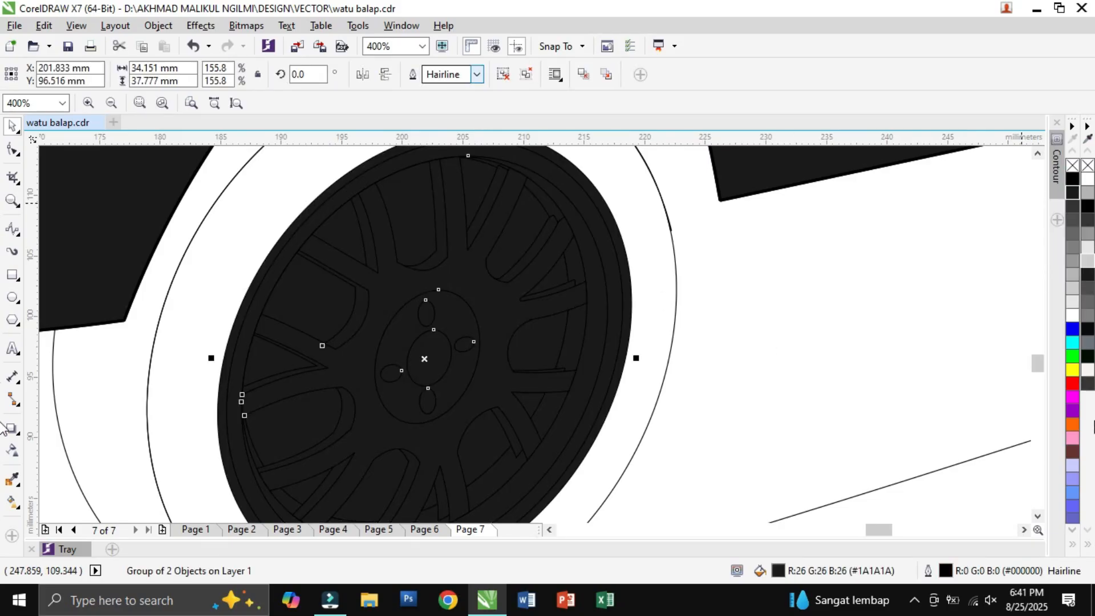
{"action": "left_click", "coordinate": [1088, 207]}
{"action": "left_click", "coordinate": [1073, 206]}
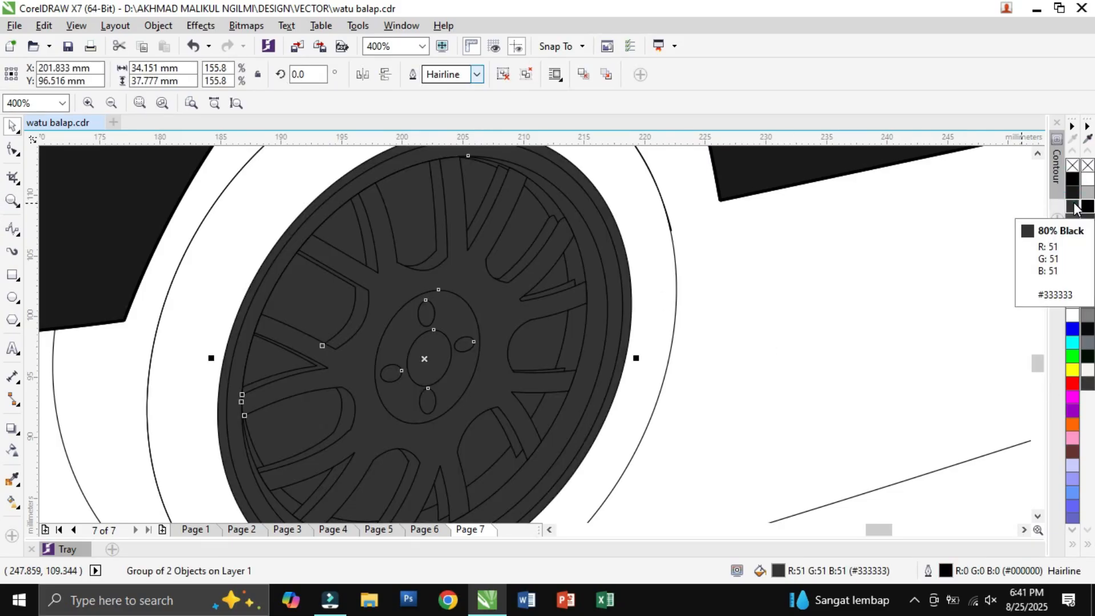
{"action": "left_click", "coordinate": [802, 328]}
Undo a trial 40% Black fill on the rear rim group and ungroup it
{"action": "left_click", "coordinate": [442, 261]}
{"action": "left_click", "coordinate": [1088, 232]}
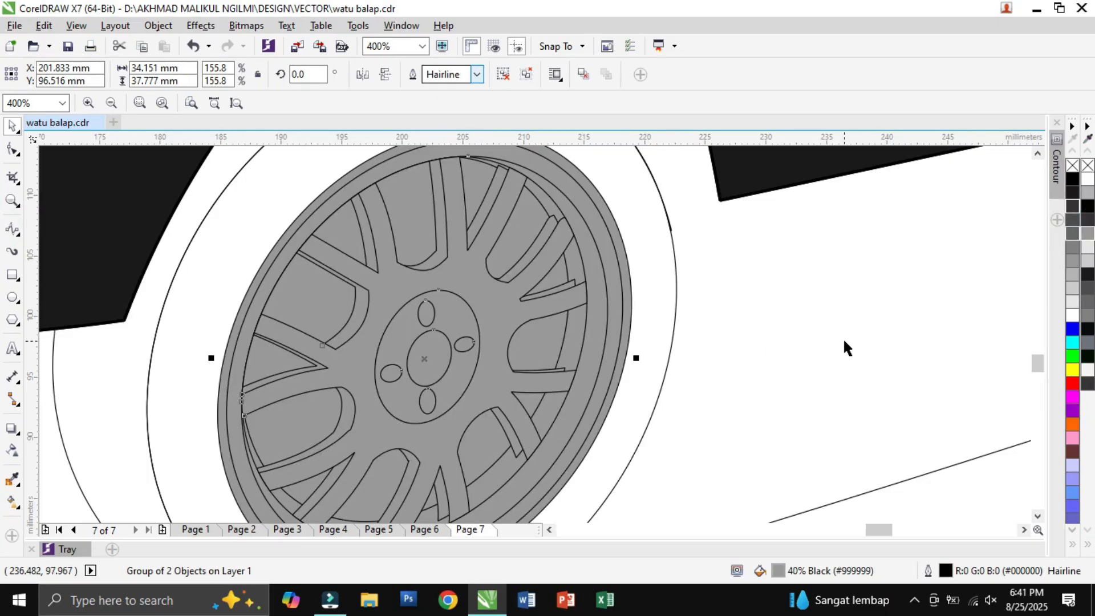
{"action": "key", "text": "ctrl+z"}
{"action": "right_click", "coordinate": [422, 358]}
{"action": "left_click", "coordinate": [465, 248]}
{"action": "left_click", "coordinate": [787, 310]}
Fill the rear rim's spokes and inner rings with 40% Black (#999999)
{"action": "left_click", "coordinate": [439, 265]}
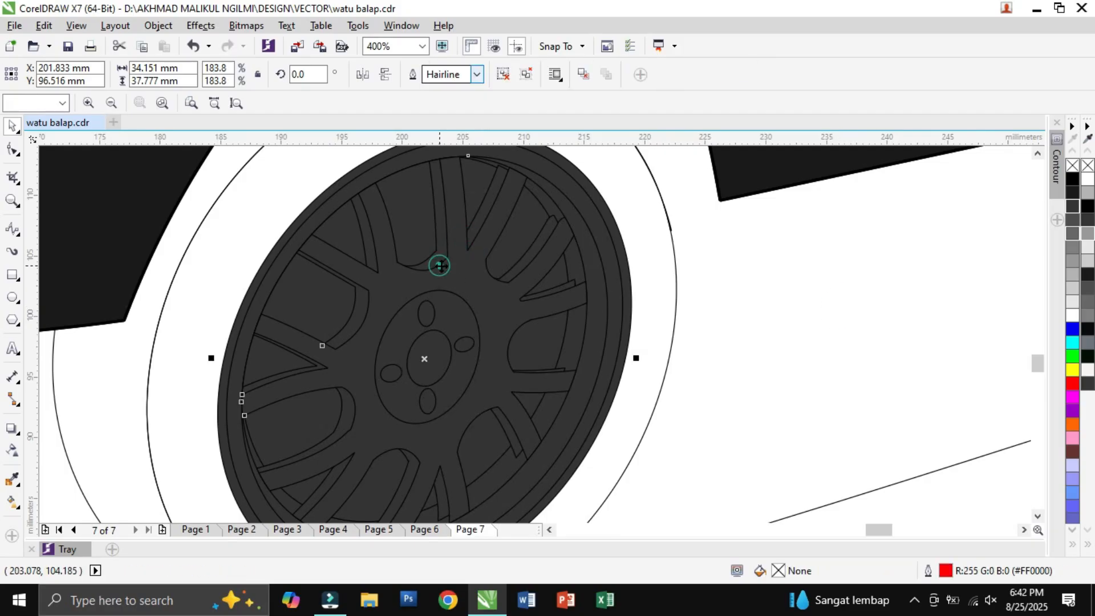
{"action": "left_click", "coordinate": [1088, 232]}
{"action": "left_click", "coordinate": [790, 268]}
{"action": "left_click_drag", "start_coordinate": [598, 193], "coordinate": [634, 179]}
{"action": "key", "text": "ctrl+z"}
Ungroup the remaining rear rim parts so each ring can be selected on its own
{"action": "right_click", "coordinate": [433, 361]}
{"action": "left_click", "coordinate": [465, 252]}
{"action": "left_click", "coordinate": [831, 315]}
{"action": "left_click_drag", "start_coordinate": [576, 196], "coordinate": [626, 186]}
{"action": "key", "text": "ctrl+z"}
{"action": "right_click", "coordinate": [594, 186]}
{"action": "left_click", "coordinate": [707, 254]}
{"action": "left_click", "coordinate": [728, 274]}
{"action": "key", "text": "ctrl+z"}
Fill the rear rim's outermost ring with a medium gray slightly darker than the spokes
{"action": "left_click", "coordinate": [1073, 193]}
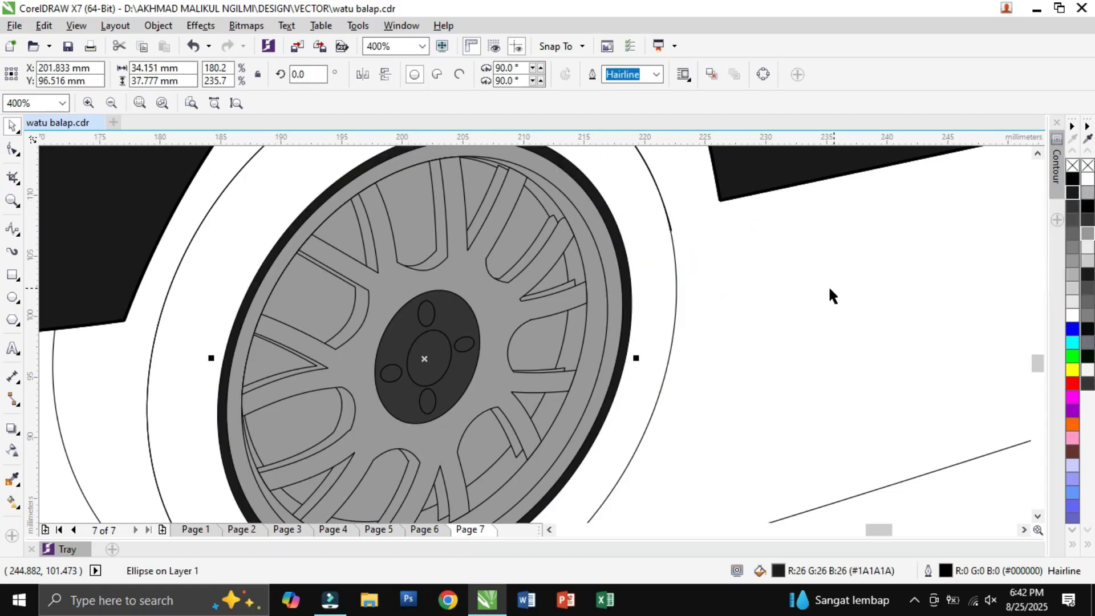
{"action": "left_click", "coordinate": [1072, 206]}
{"action": "left_click", "coordinate": [1072, 221]}
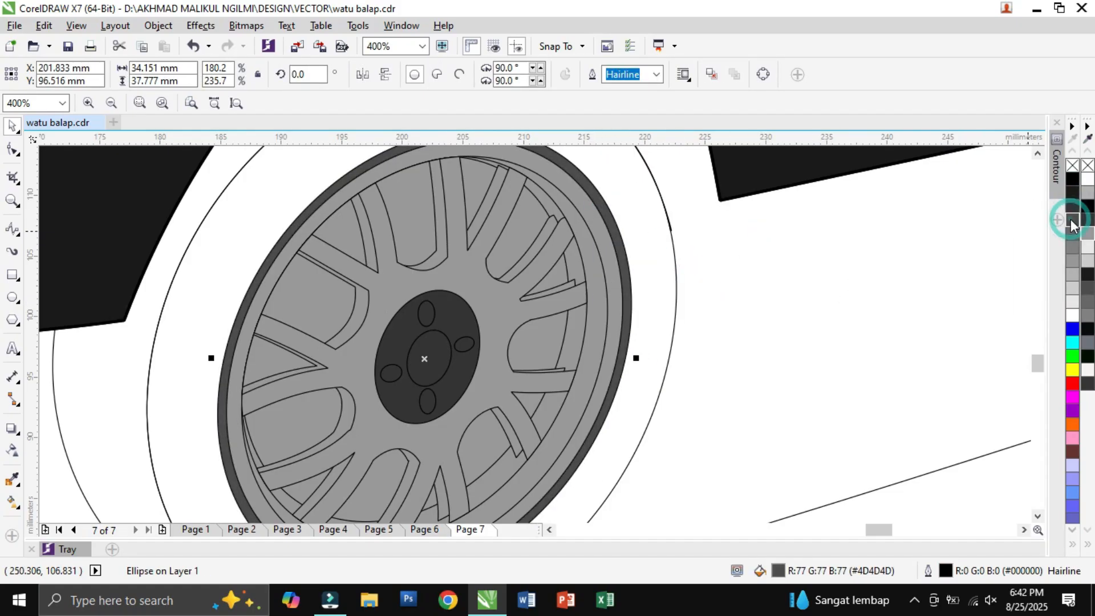
{"action": "left_click", "coordinate": [1074, 249]}
{"action": "left_click", "coordinate": [787, 340]}
Fill the openings behind the rear rim's spokes with black and the spokes' shaded sides with dark gray #333333
{"action": "left_click", "coordinate": [569, 269]}
{"action": "left_click", "coordinate": [1072, 179]}
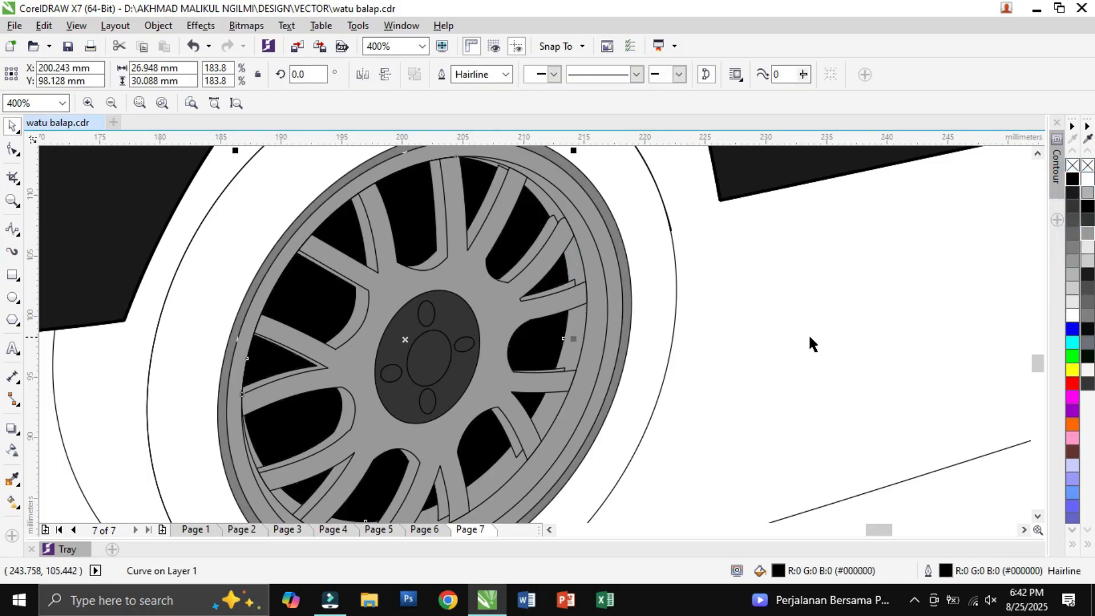
{"action": "left_click", "coordinate": [791, 336]}
{"action": "left_click", "coordinate": [550, 225]}
{"action": "left_click", "coordinate": [1072, 223]}
{"action": "left_click", "coordinate": [1072, 208]}
{"action": "left_click", "coordinate": [832, 301]}
Fill the rear wheel's hub disc with gray #787878
{"action": "left_click", "coordinate": [478, 341]}
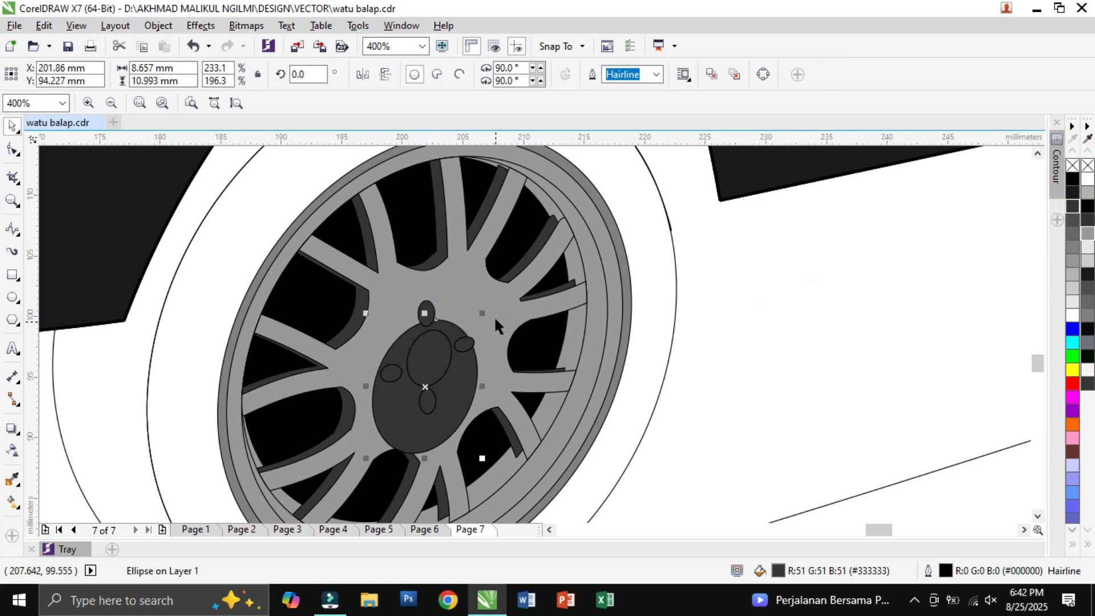
{"action": "left_click", "coordinate": [1087, 249]}
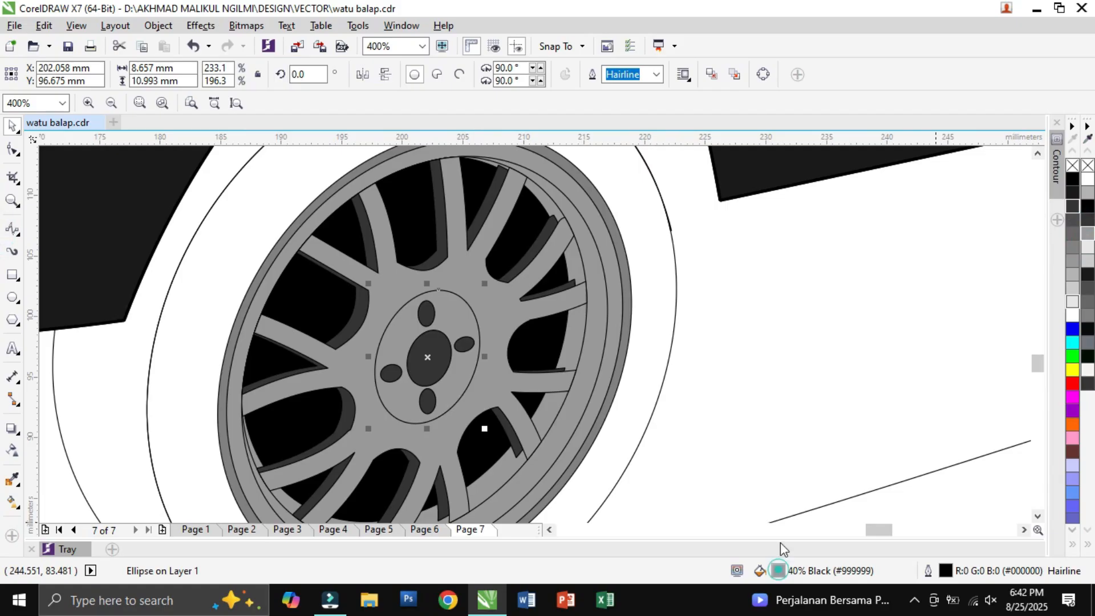
{"action": "double_click", "coordinate": [778, 571]}
{"action": "left_click_drag", "start_coordinate": [537, 147], "coordinate": [539, 170]}
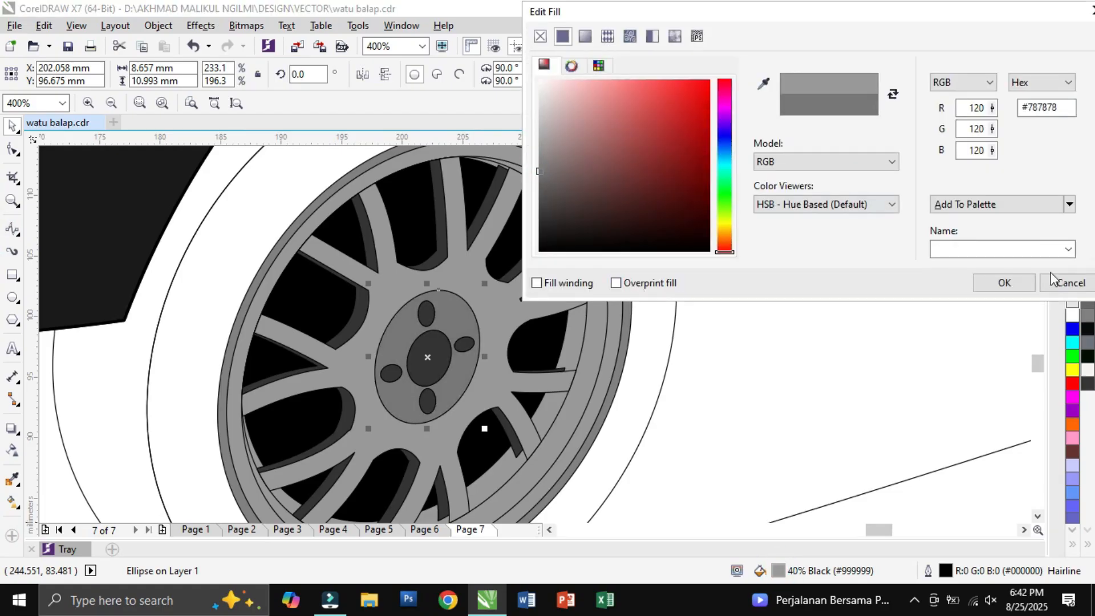
{"action": "left_click", "coordinate": [1007, 279]}
Fill the rear wheel's center cap and the bolt holes around it with black
{"action": "left_click", "coordinate": [422, 313]}
{"action": "left_click", "coordinate": [439, 374], "text": "shift"}
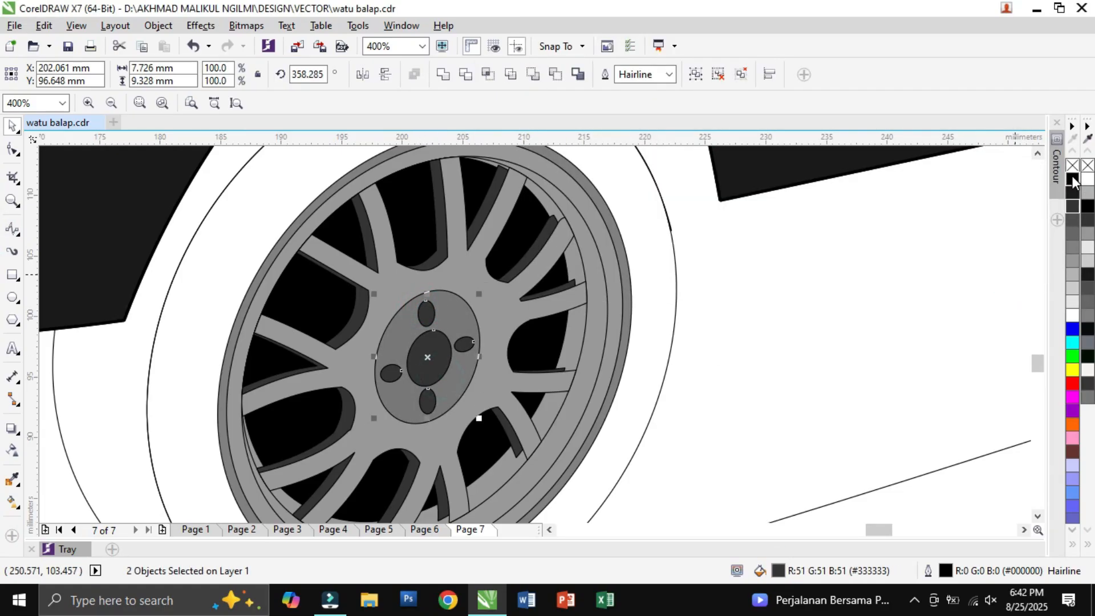
{"action": "left_click", "coordinate": [1073, 179]}
{"action": "scroll", "coordinate": [684, 319], "scroll_direction": "down", "scroll_amount": 3}
{"action": "left_click", "coordinate": [722, 383]}
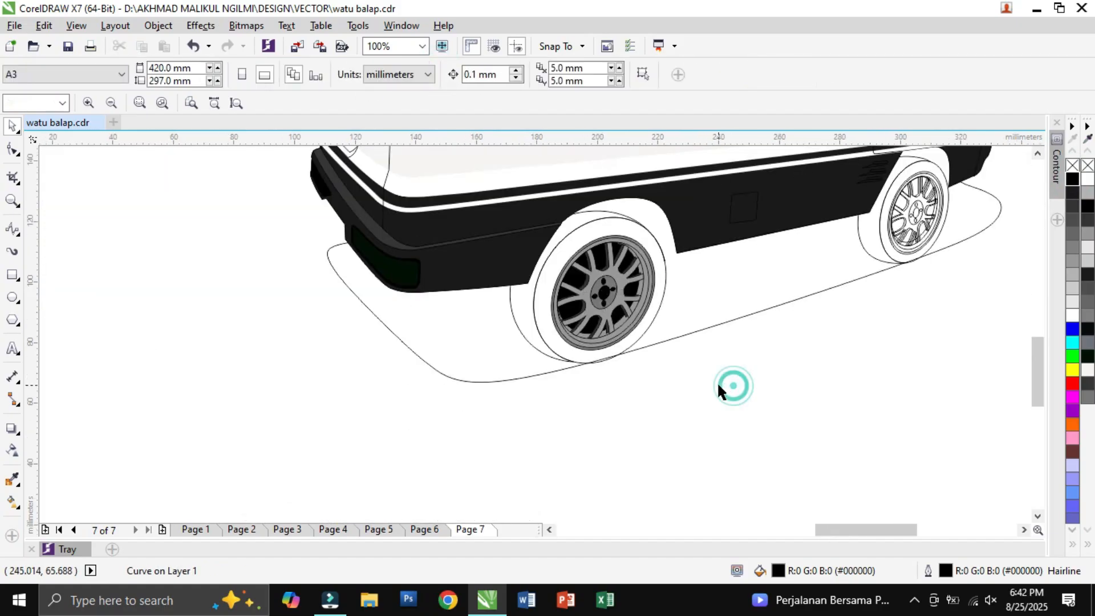
Make an enlarged copy of the hub ellipse, about 15.06 x 19.12 mm, and fill it with 10% Black
{"action": "scroll", "coordinate": [726, 362], "scroll_direction": "up", "scroll_amount": 2}
{"action": "scroll", "coordinate": [429, 288], "scroll_direction": "up", "scroll_amount": 1}
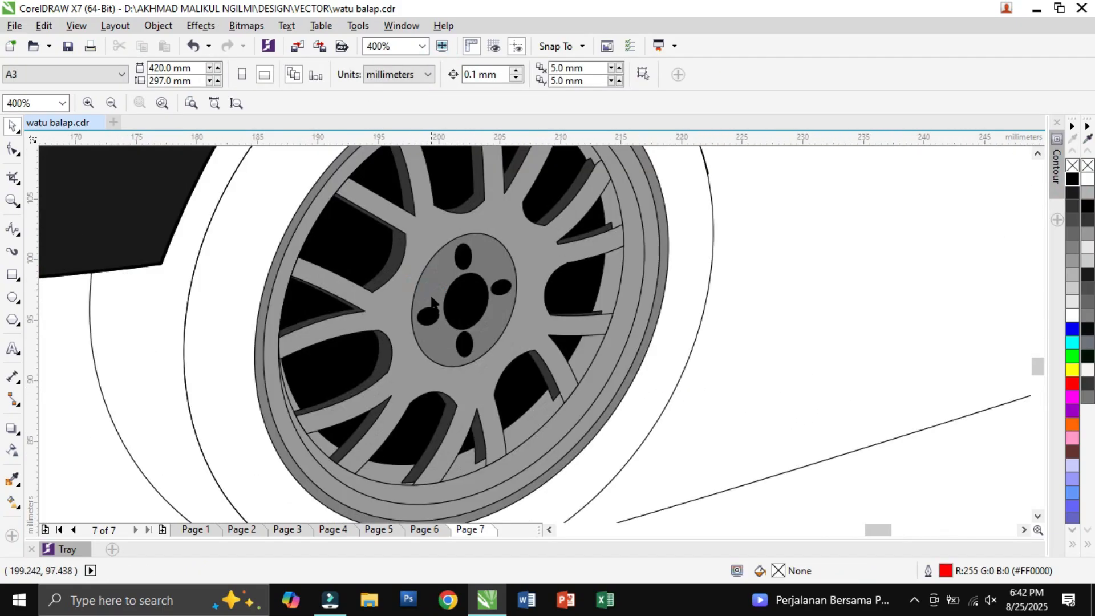
{"action": "right_click", "coordinate": [455, 235]}
{"action": "left_click", "coordinate": [883, 436]}
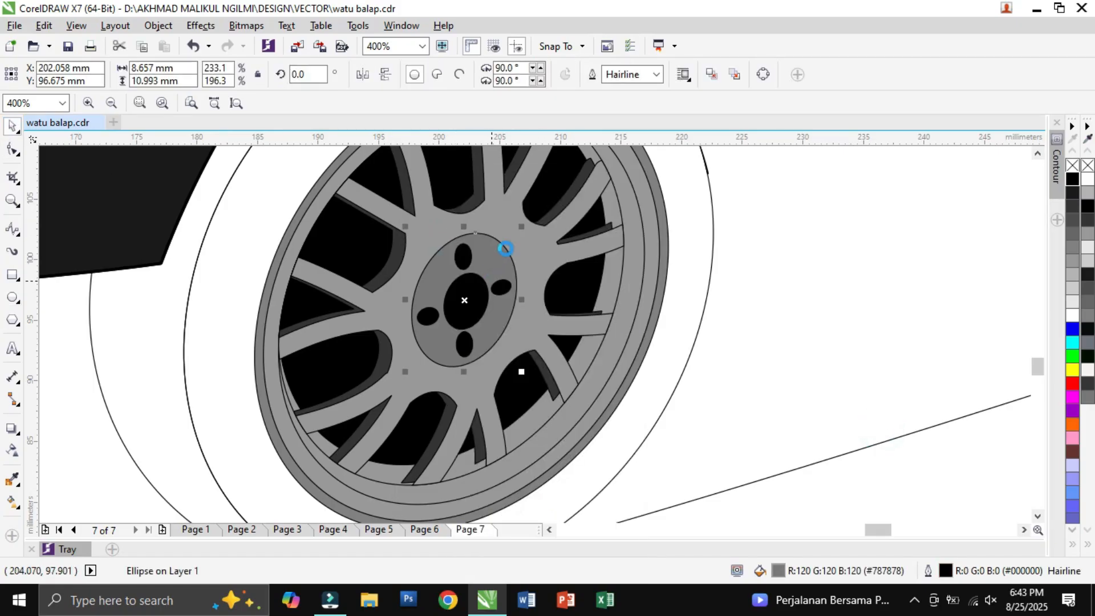
{"action": "left_click_drag", "start_coordinate": [523, 226], "coordinate": [587, 179]}
{"action": "left_click", "coordinate": [1072, 302]}
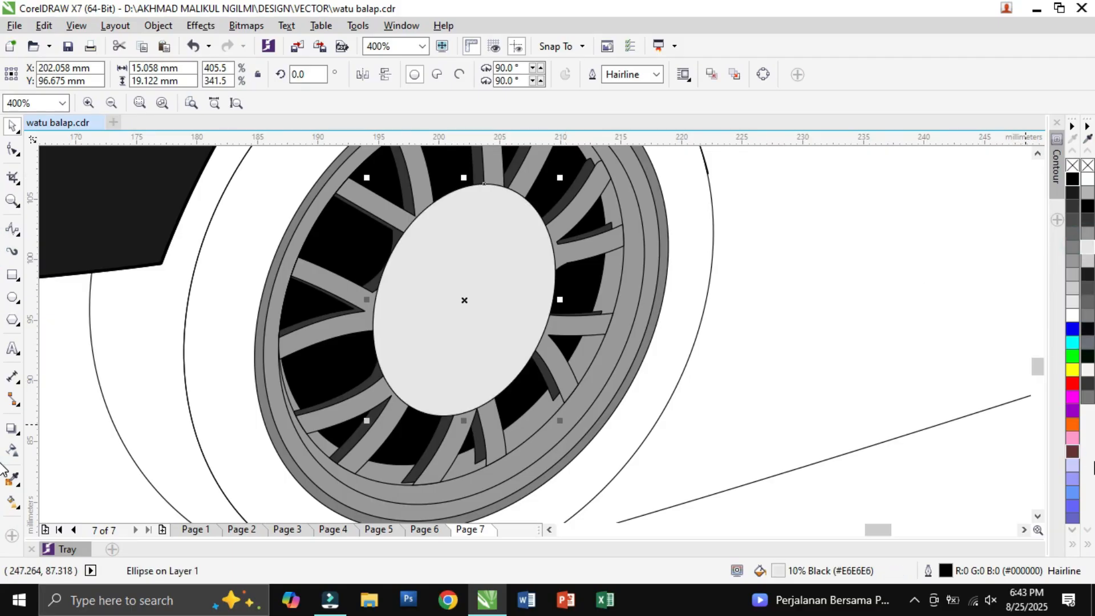
Bring the hub disc with its center cap and bolt holes in front of the enlarged light ellipse
{"action": "scroll", "coordinate": [779, 492], "scroll_direction": "down", "scroll_amount": 1}
{"action": "left_click", "coordinate": [772, 502]}
{"action": "left_click", "coordinate": [1038, 517]}
{"action": "left_click_drag", "start_coordinate": [553, 499], "coordinate": [674, 244]}
{"action": "key", "text": "shift+Page_Up"}
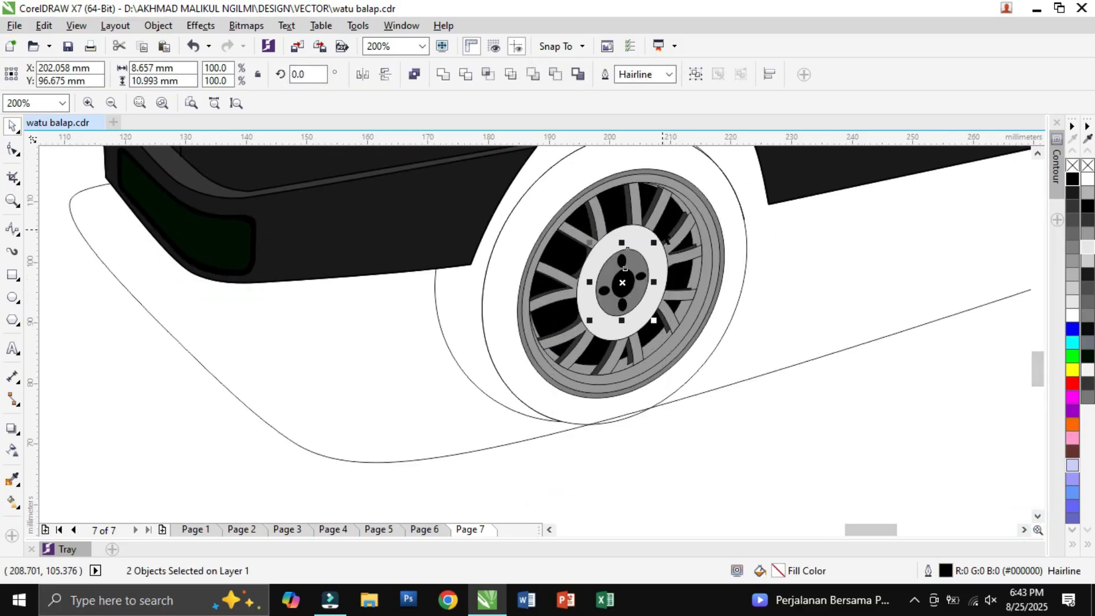
Intersect the enlarged light ellipse with the spokes, delete the ellipse and select the overlap shape
{"action": "left_click", "coordinate": [779, 502]}
{"action": "left_click", "coordinate": [623, 236]}
{"action": "scroll", "coordinate": [623, 237], "scroll_direction": "up", "scroll_amount": 1}
{"action": "left_click", "coordinate": [635, 197], "text": "shift"}
{"action": "left_click", "coordinate": [616, 231]}
{"action": "key", "text": "Delete"}
{"action": "left_click", "coordinate": [657, 227]}
Fill the overlap shape around the rear hub with light gray #C2C2C2 and remove its outline
{"action": "double_click", "coordinate": [780, 568]}
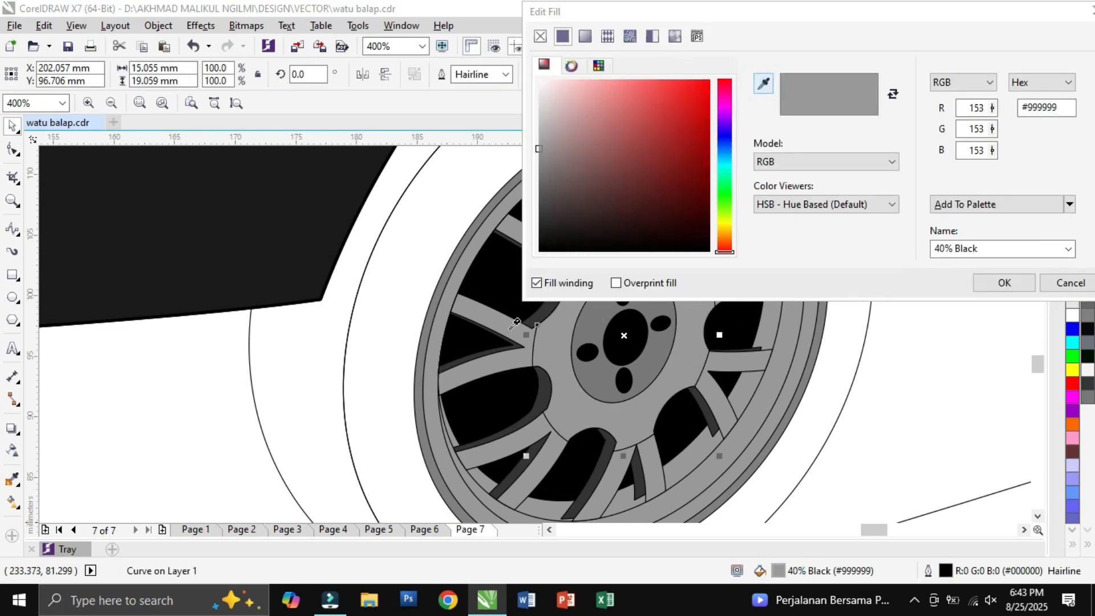
{"action": "mouse_move", "coordinate": [538, 148]}
{"action": "left_mouse_down"}
{"action": "mouse_move", "coordinate": [533, 173]}
{"action": "mouse_move", "coordinate": [538, 121]}
{"action": "left_mouse_up"}
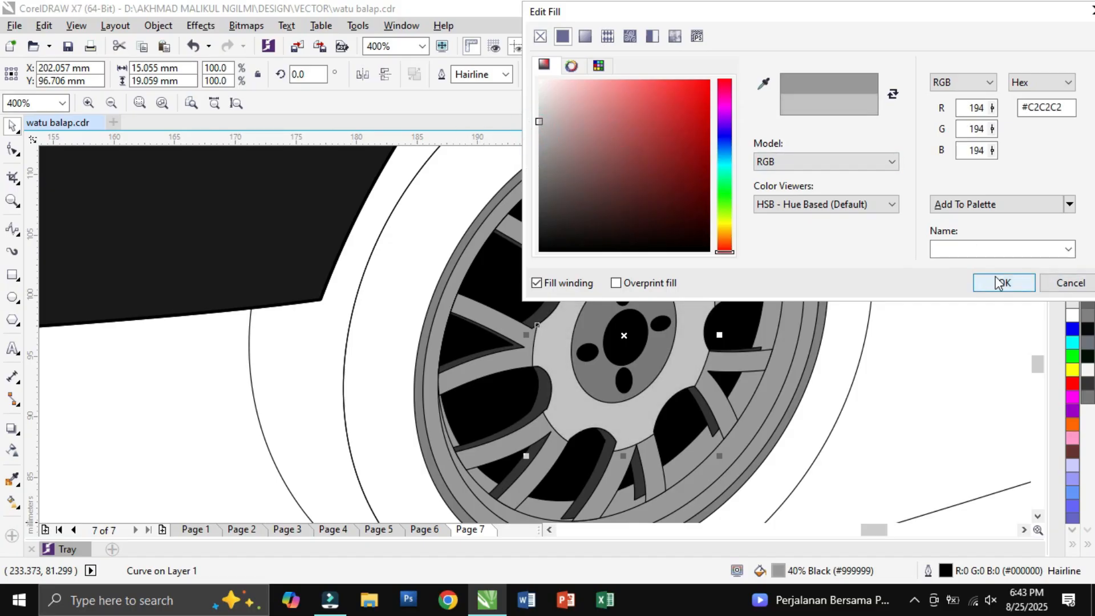
{"action": "left_click", "coordinate": [1005, 282]}
{"action": "left_click", "coordinate": [506, 74]}
{"action": "left_click", "coordinate": [468, 86]}
{"action": "scroll", "coordinate": [574, 228], "scroll_direction": "down", "scroll_amount": 4}
{"action": "left_click", "coordinate": [684, 350]}
Ungroup the front wheel and the nested group of its rim parts
{"action": "scroll", "coordinate": [687, 353], "scroll_direction": "down", "scroll_amount": 2}
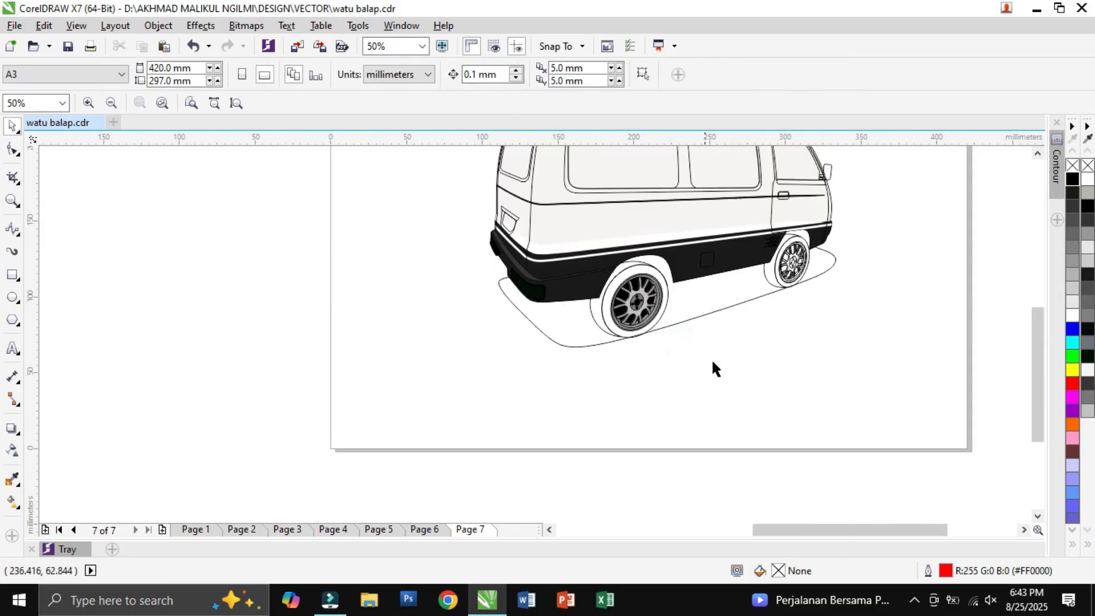
{"action": "scroll", "coordinate": [902, 335], "scroll_direction": "up", "scroll_amount": 2}
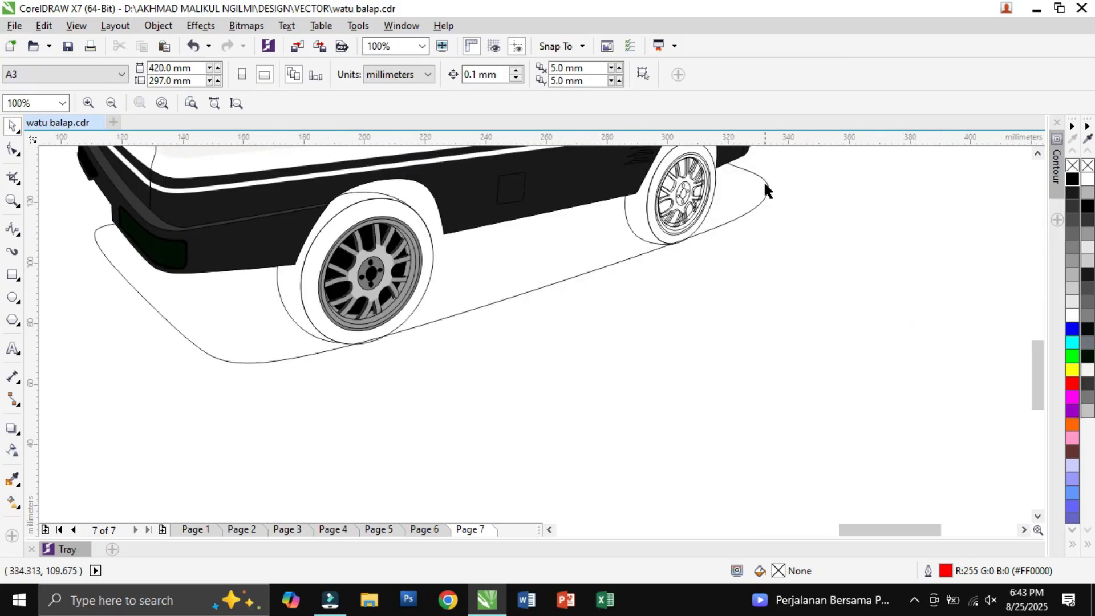
{"action": "scroll", "coordinate": [706, 174], "scroll_direction": "up", "scroll_amount": 2}
{"action": "left_click", "coordinate": [720, 227]}
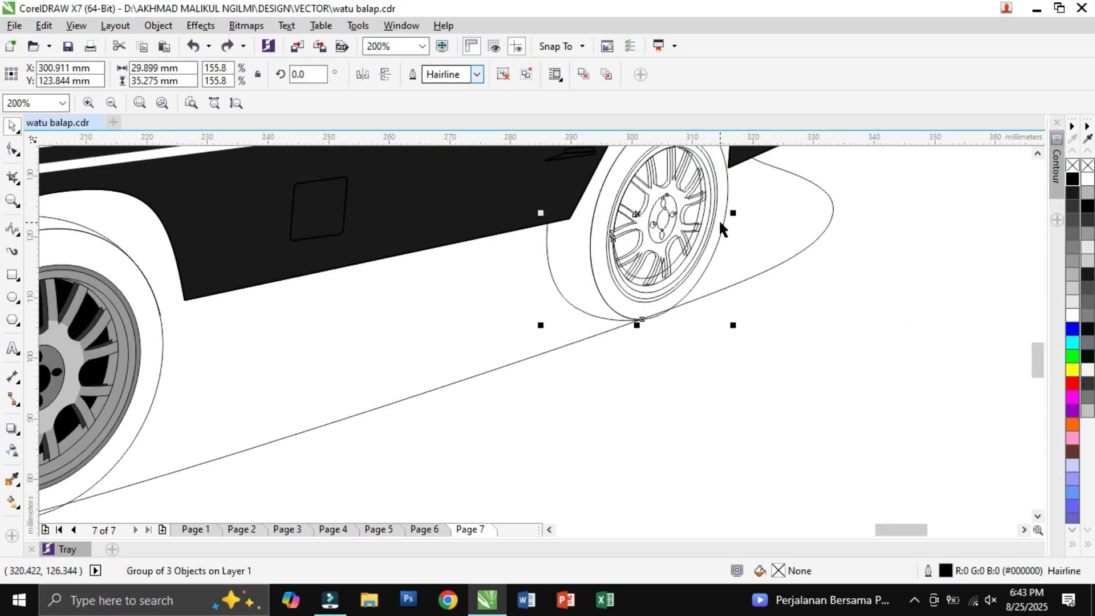
{"action": "right_click", "coordinate": [665, 230]}
{"action": "key", "text": "Escape"}
{"action": "right_click", "coordinate": [711, 221]}
{"action": "left_click", "coordinate": [874, 280]}
{"action": "left_click", "coordinate": [1038, 153]}
{"action": "left_click", "coordinate": [662, 222]}
{"action": "right_click", "coordinate": [687, 221]}
{"action": "left_click", "coordinate": [833, 272]}
Fill the disc behind the front wheel's spokes with 80% Black (#333333)
{"action": "left_click", "coordinate": [689, 219]}
{"action": "left_click", "coordinate": [905, 335]}
{"action": "left_click", "coordinate": [695, 234]}
{"action": "left_click", "coordinate": [1088, 223]}
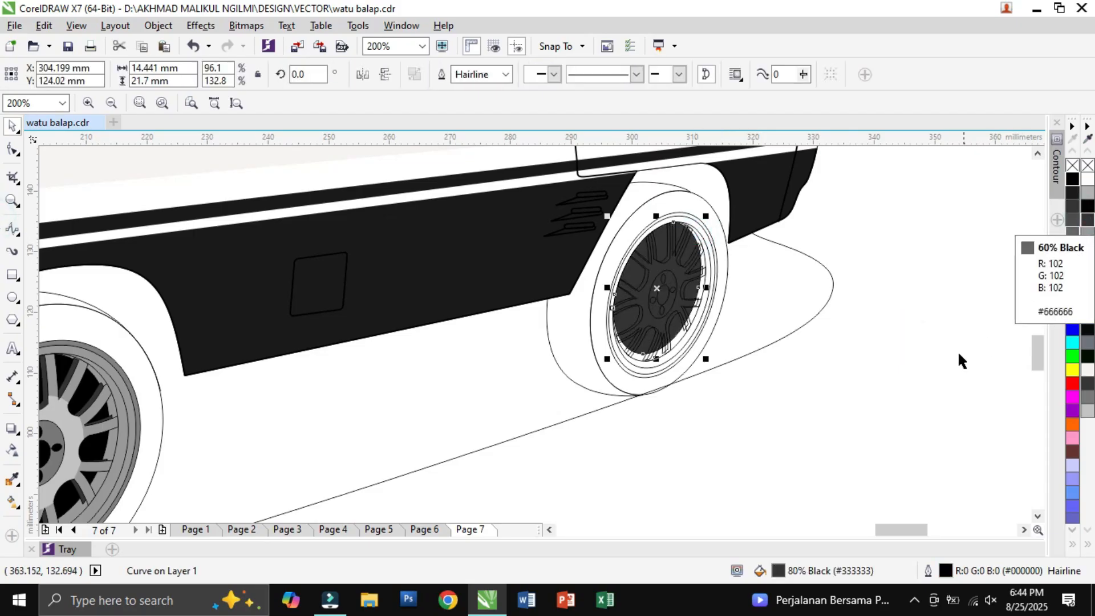
{"action": "left_click", "coordinate": [863, 415]}
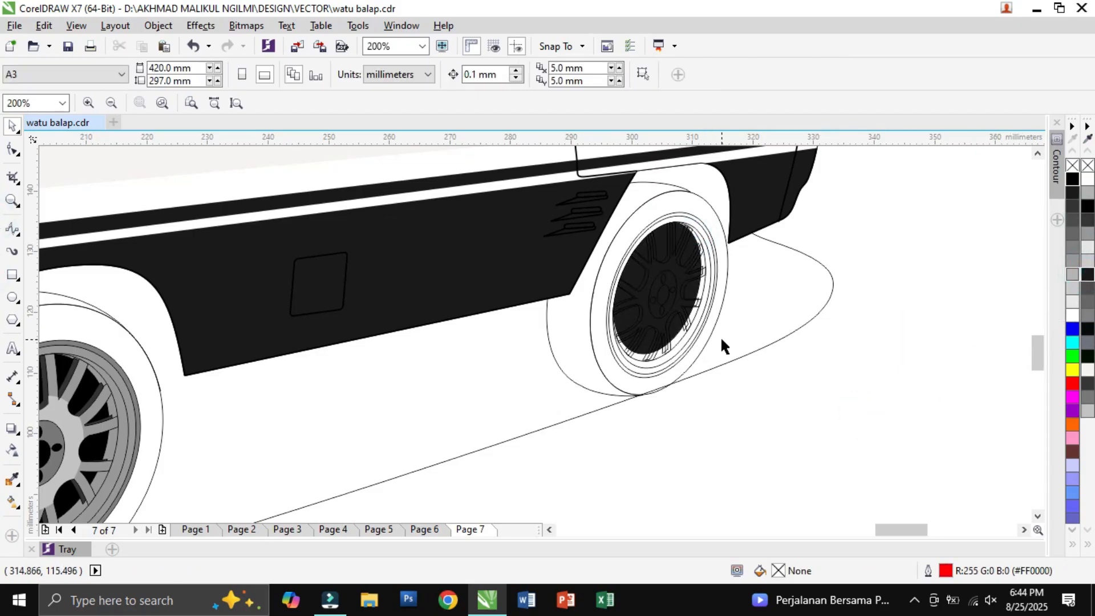
{"action": "left_click", "coordinate": [701, 287]}
{"action": "left_click", "coordinate": [840, 372]}
{"action": "left_click", "coordinate": [686, 277]}
{"action": "left_click", "coordinate": [1088, 261]}
{"action": "key", "text": "ctrl+z"}
{"action": "left_click", "coordinate": [836, 384]}
Fill the front wheel's spokes with 10% Black (#E6E6E6)
{"action": "scroll", "coordinate": [661, 310], "scroll_direction": "up", "scroll_amount": 2}
{"action": "scroll", "coordinate": [661, 311], "scroll_direction": "up", "scroll_amount": 1}
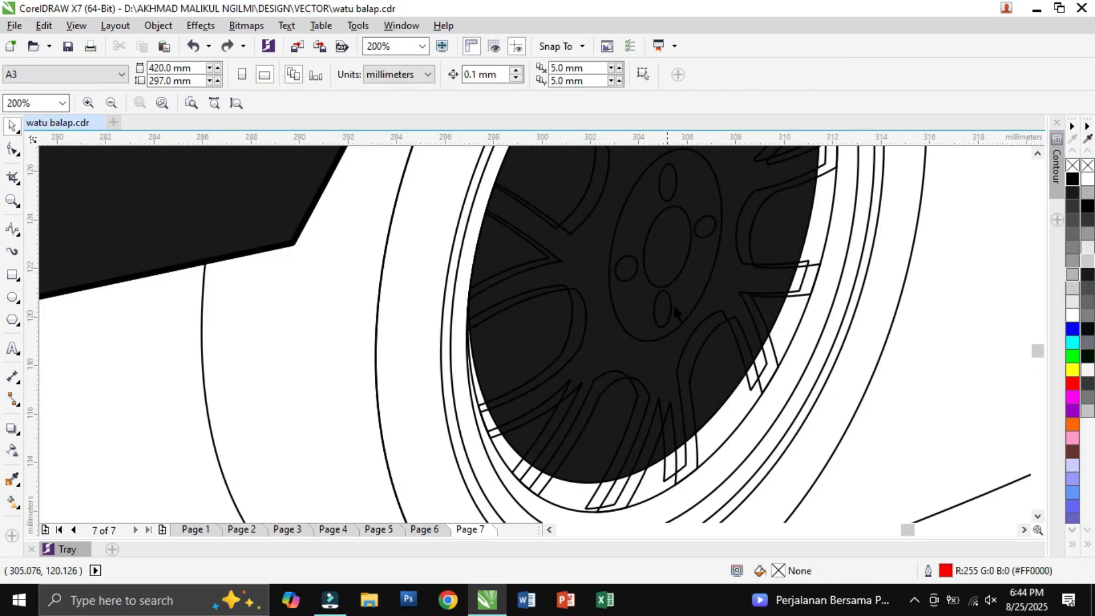
{"action": "left_click", "coordinate": [797, 291]}
{"action": "left_click", "coordinate": [1088, 250]}
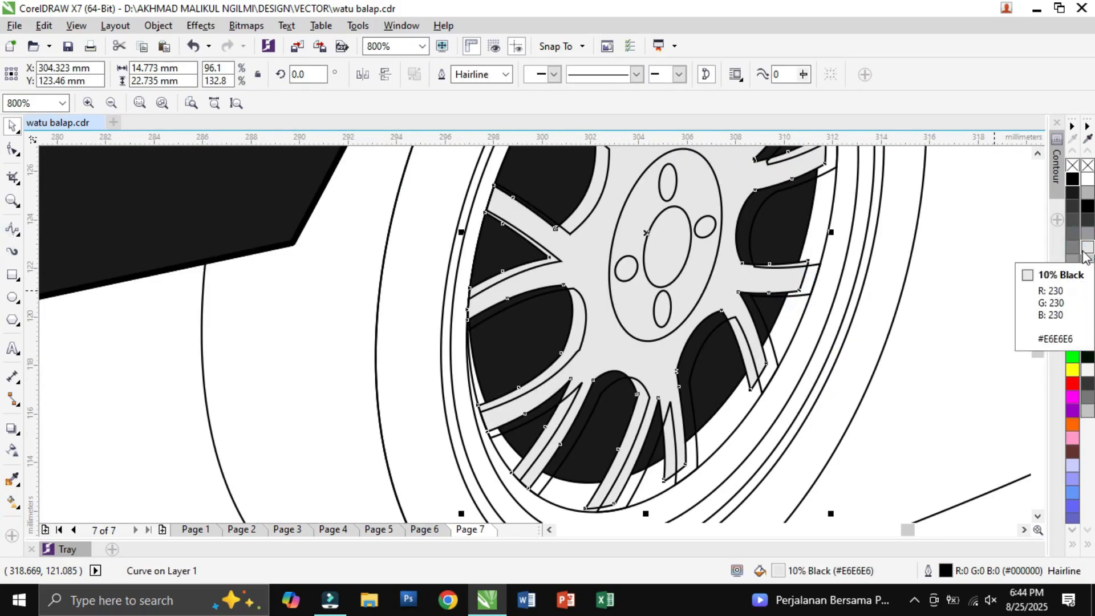
{"action": "left_click", "coordinate": [907, 379]}
Fill the front layer of the front wheel's spokes with 40% Black (#999999)
{"action": "left_click", "coordinate": [800, 295]}
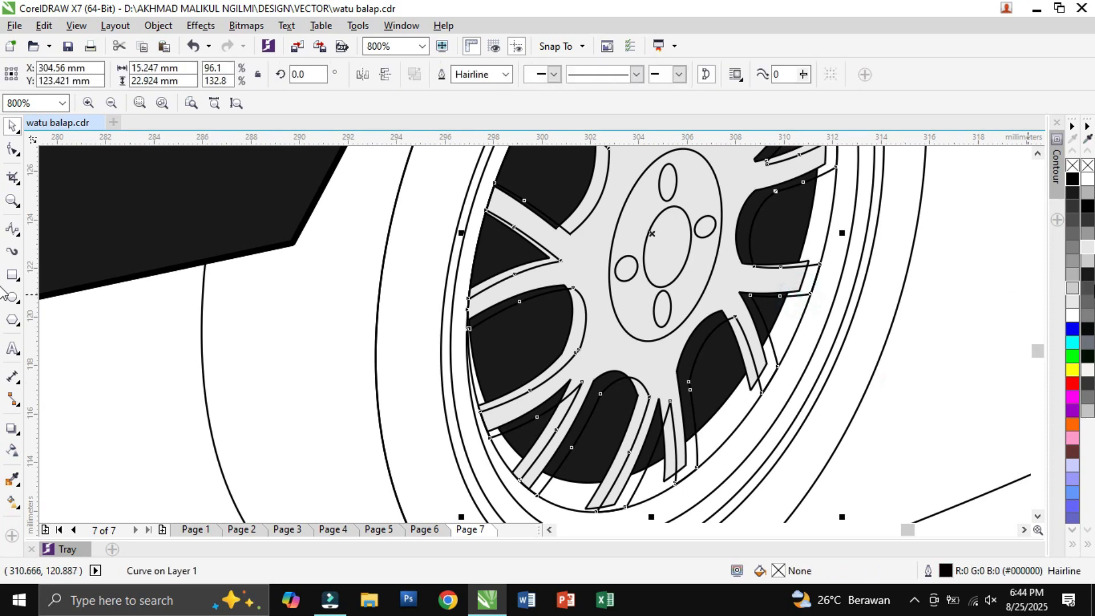
{"action": "left_click", "coordinate": [1088, 233]}
{"action": "left_click", "coordinate": [954, 310]}
{"action": "scroll", "coordinate": [666, 278], "scroll_direction": "down", "scroll_amount": 3}
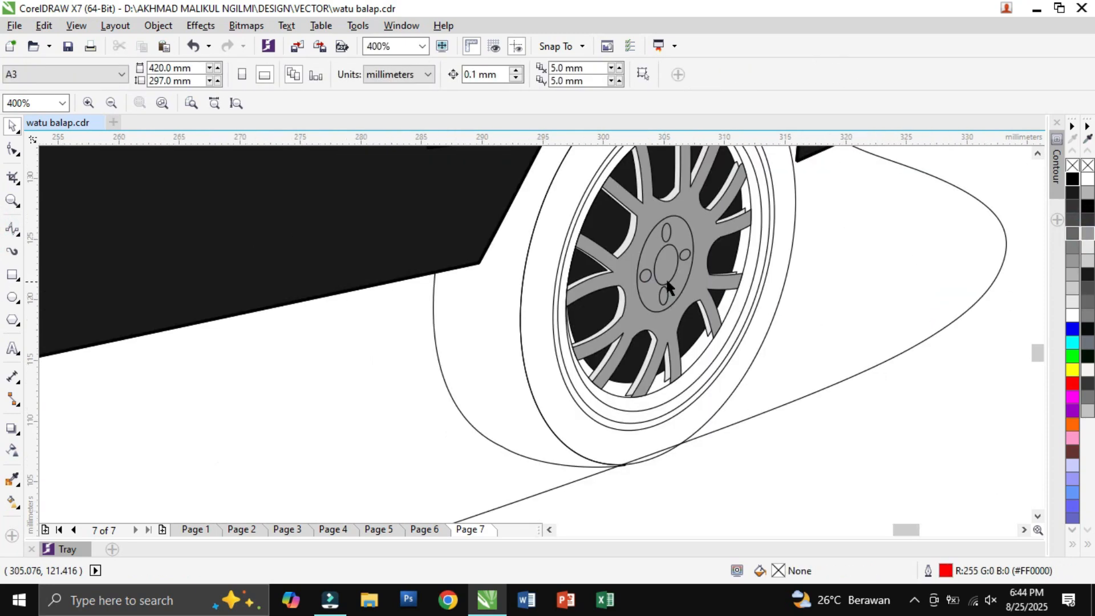
Fill the front wheel's rear spoke layer with 80% Black (#333333) and the disc behind it with black
{"action": "scroll", "coordinate": [680, 256], "scroll_direction": "up", "scroll_amount": 1}
{"action": "scroll", "coordinate": [680, 258], "scroll_direction": "up", "scroll_amount": 3}
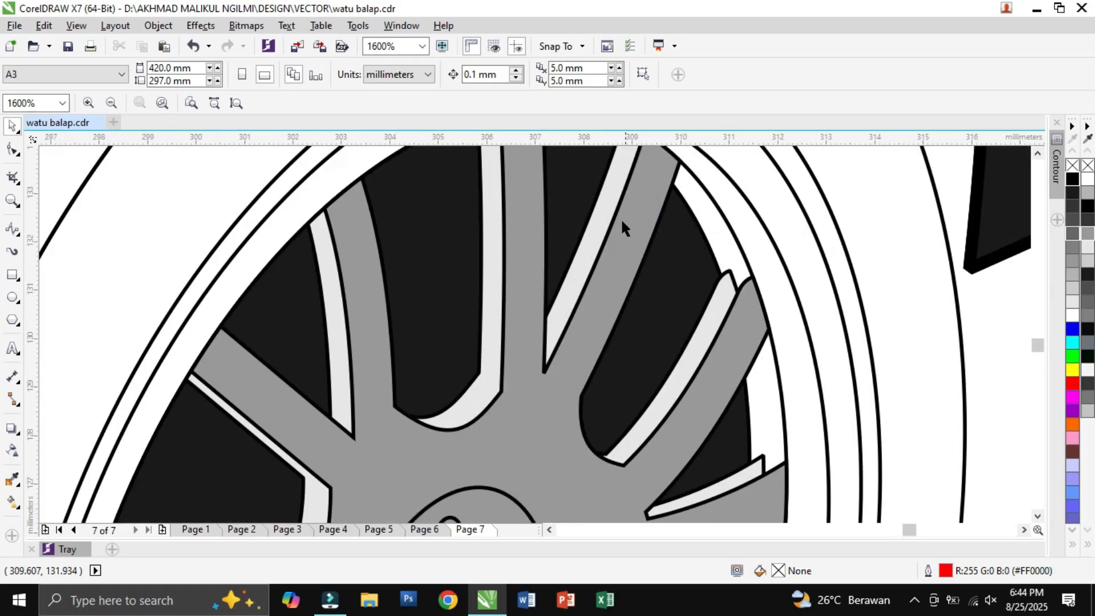
{"action": "left_click", "coordinate": [594, 201]}
{"action": "left_click", "coordinate": [1088, 249]}
{"action": "left_click", "coordinate": [1088, 220]}
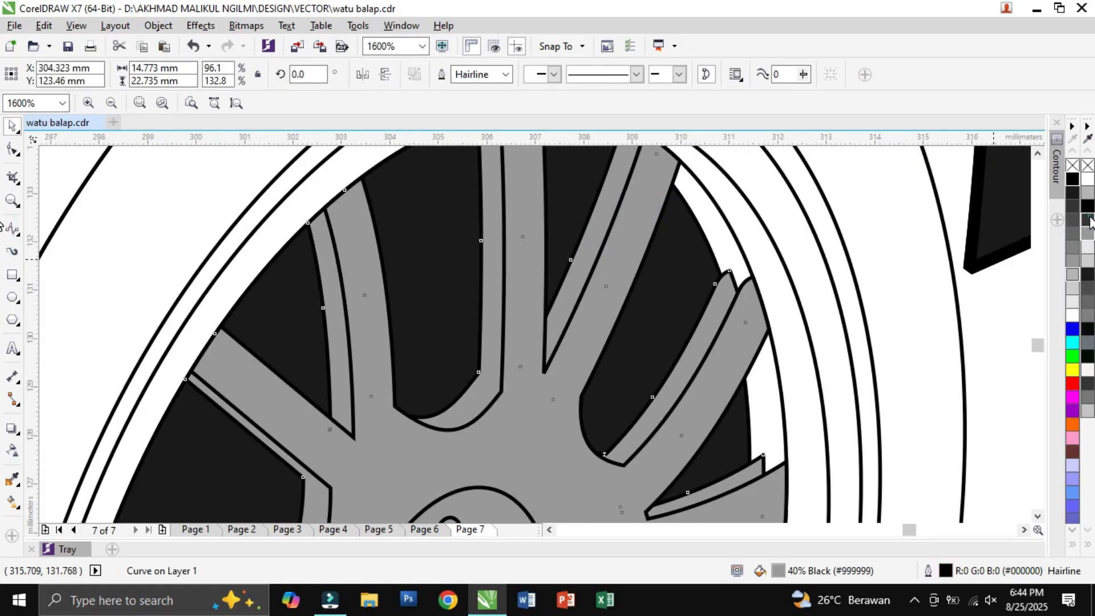
{"action": "left_click", "coordinate": [1073, 179]}
{"action": "scroll", "coordinate": [798, 328], "scroll_direction": "down", "scroll_amount": 4}
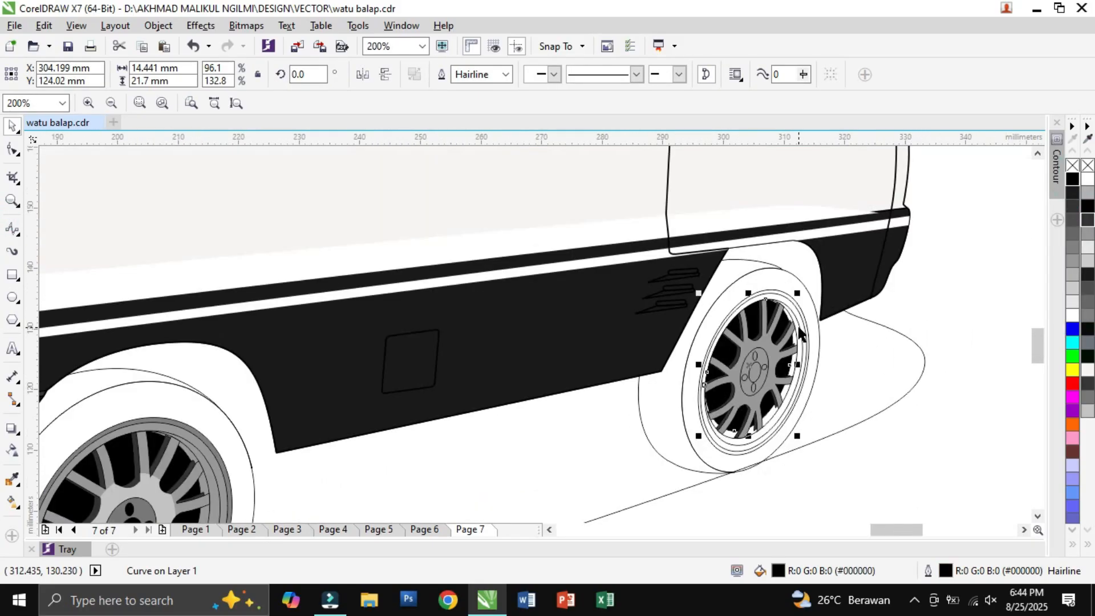
Fill the front rim's innermost ring around the spokes with 40% Black (#999999)
{"action": "left_click", "coordinate": [931, 380]}
{"action": "scroll", "coordinate": [800, 344], "scroll_direction": "up", "scroll_amount": 2}
{"action": "left_click", "coordinate": [800, 342]}
{"action": "scroll", "coordinate": [885, 342], "scroll_direction": "up", "scroll_amount": 1}
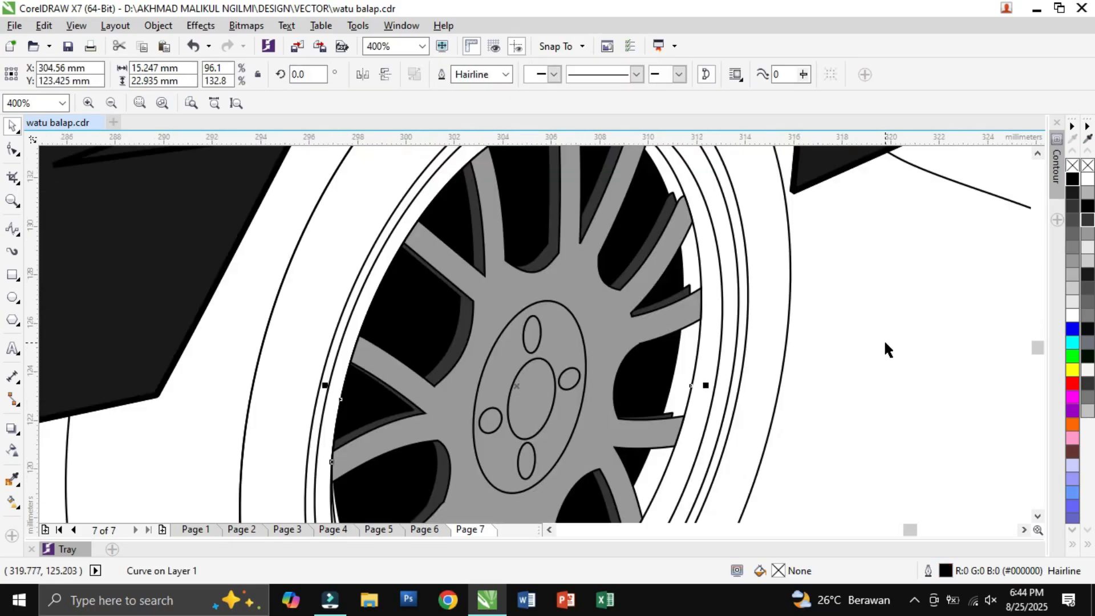
{"action": "left_click", "coordinate": [1087, 233]}
{"action": "left_click", "coordinate": [710, 231]}
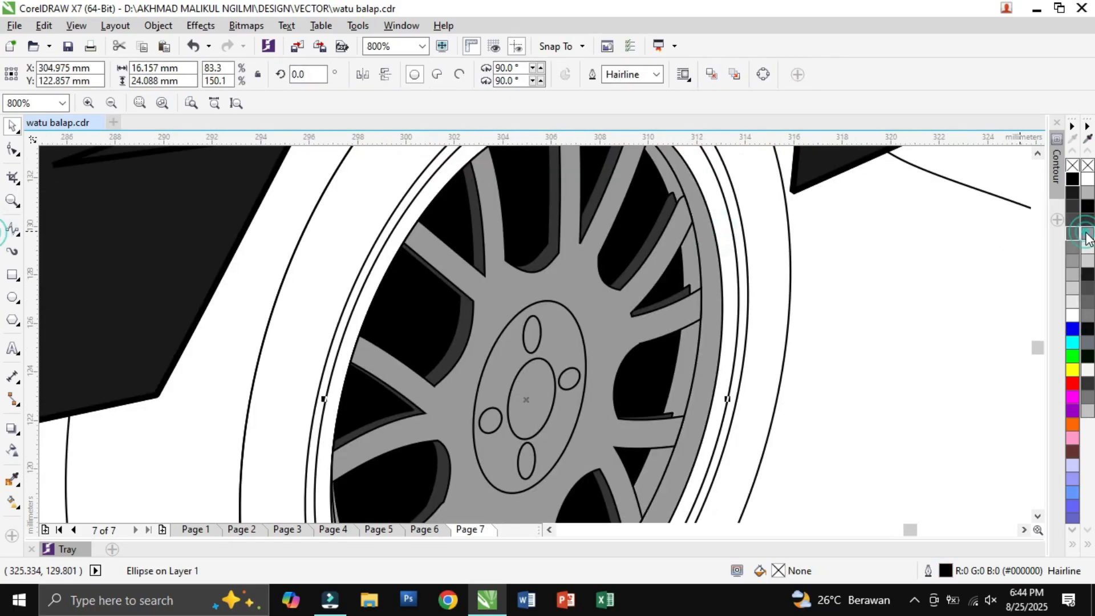
Fill the front rim's second ring with 80% Black (#333333) and its outermost ring with 40% Black
{"action": "left_click", "coordinate": [731, 222]}
{"action": "left_click", "coordinate": [1088, 220]}
{"action": "left_click", "coordinate": [738, 205]}
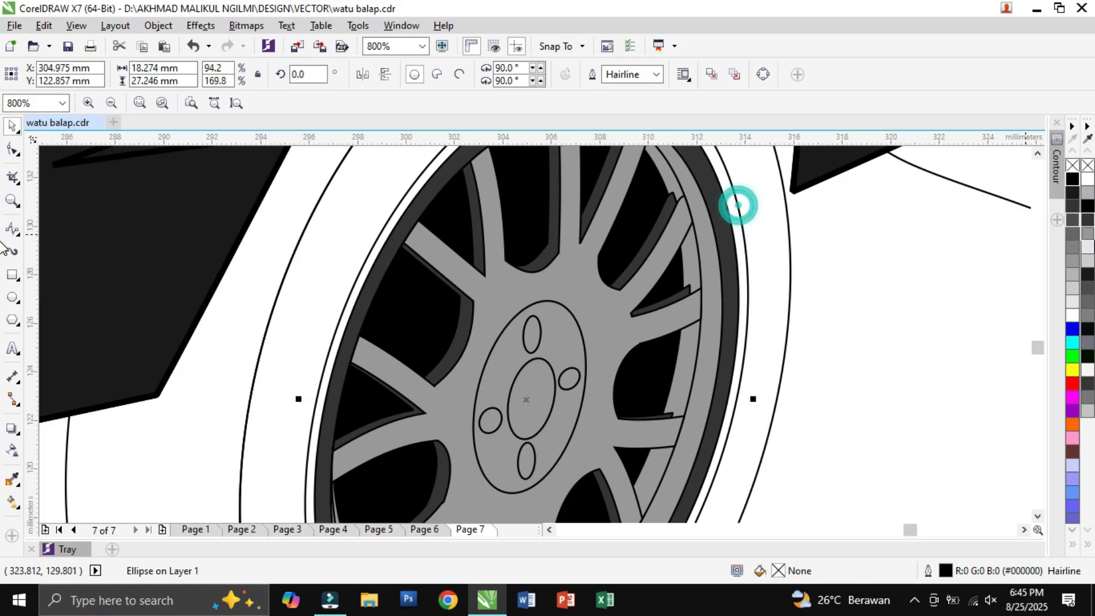
{"action": "left_click", "coordinate": [1088, 234]}
Lighten the front rim's second ring to a medium gray
{"action": "left_click", "coordinate": [723, 234]}
{"action": "double_click", "coordinate": [777, 571]}
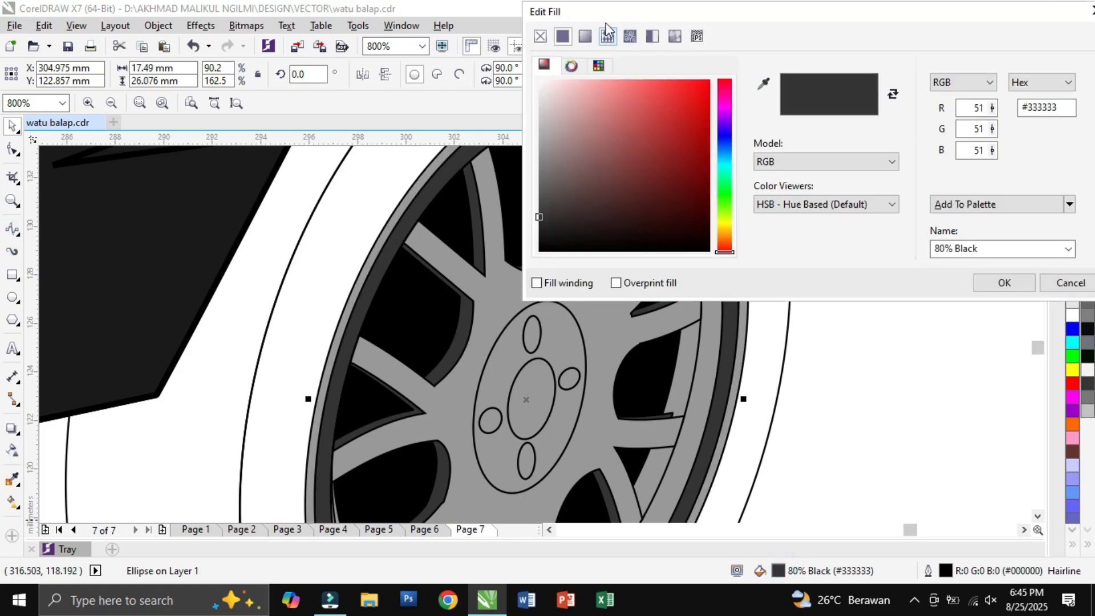
{"action": "left_click", "coordinate": [814, 225]}
{"action": "left_click", "coordinate": [811, 184]}
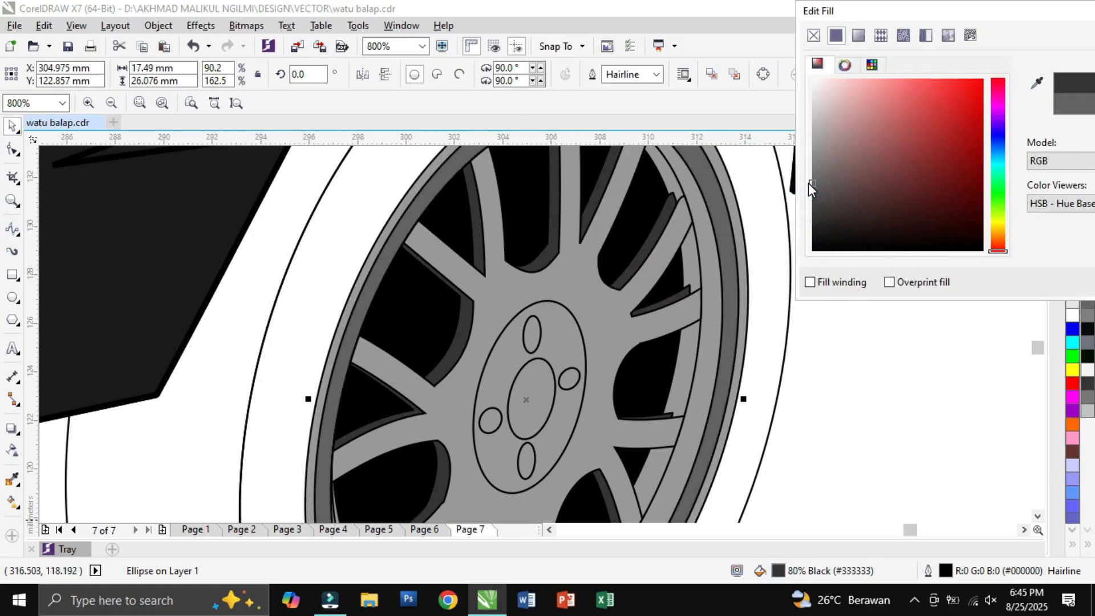
{"action": "key", "text": "Return"}
Ungroup the group of three objects that forms the front wheel's hub
{"action": "left_click", "coordinate": [515, 322]}
{"action": "scroll", "coordinate": [515, 322], "scroll_direction": "down", "scroll_amount": 3}
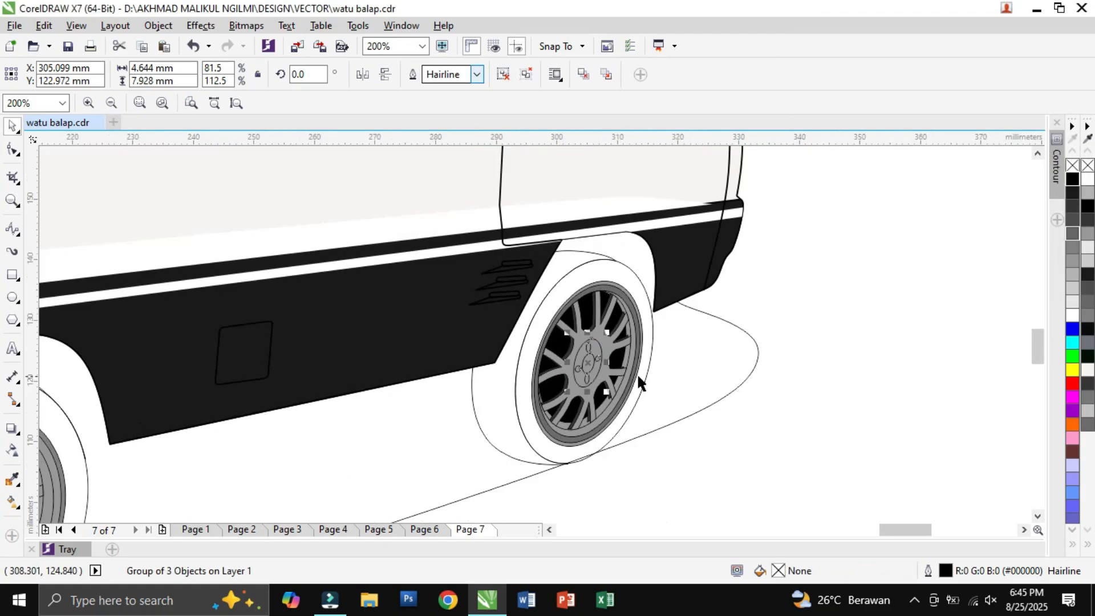
{"action": "right_click", "coordinate": [592, 398]}
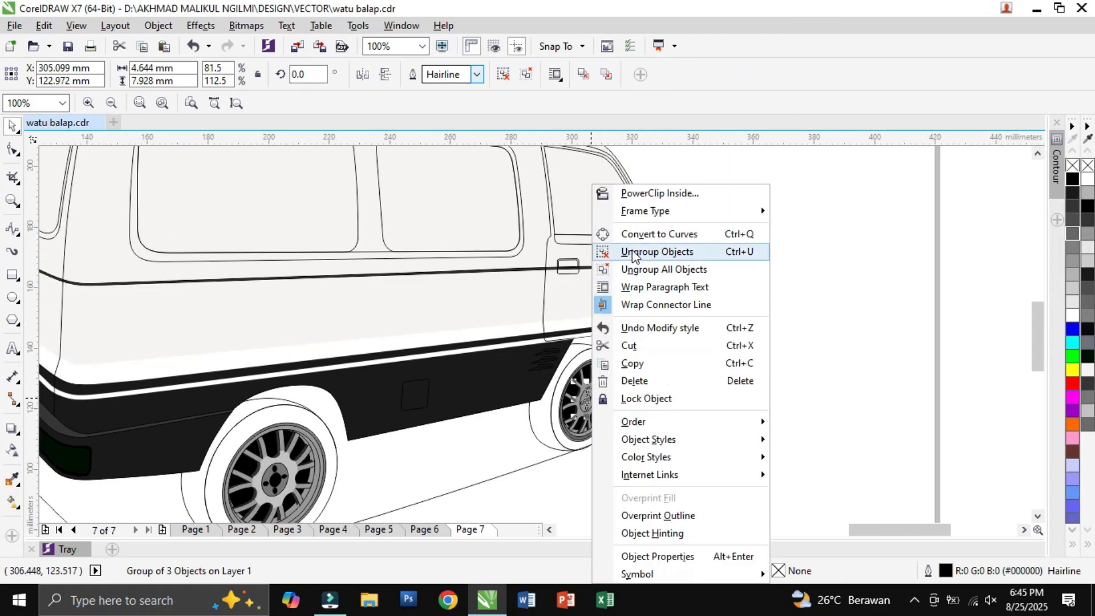
{"action": "left_click", "coordinate": [632, 254]}
{"action": "key", "text": "Escape"}
Fill the front hub's outer ellipse with a solid dark gray matching the rear wheel's hub
{"action": "scroll", "coordinate": [576, 399], "scroll_direction": "up", "scroll_amount": 1}
{"action": "left_click", "coordinate": [549, 529]}
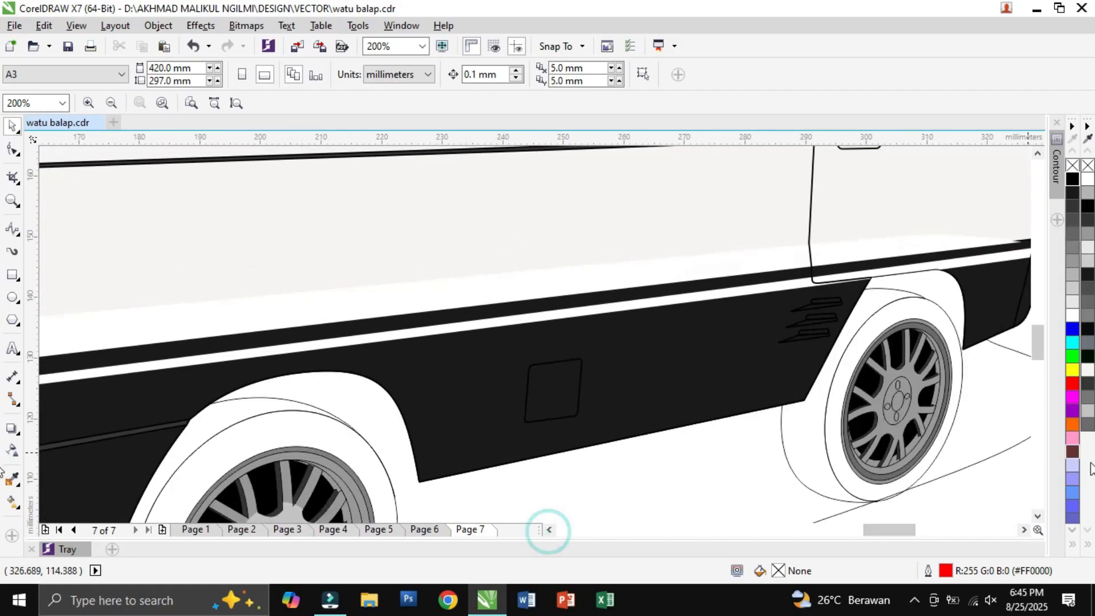
{"action": "left_click", "coordinate": [897, 311]}
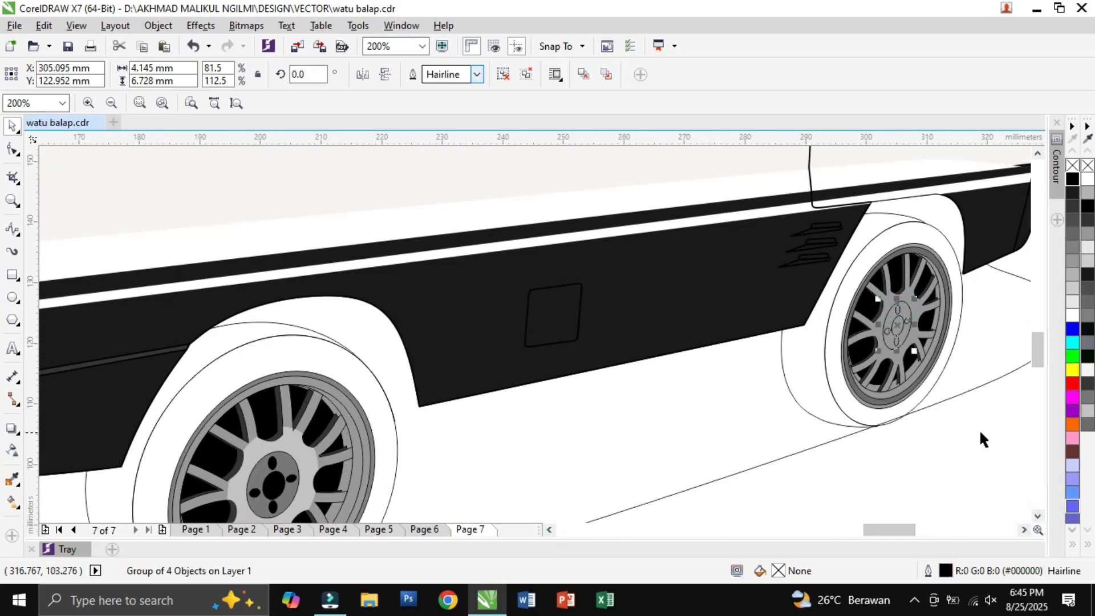
{"action": "right_click", "coordinate": [897, 324]}
{"action": "left_click", "coordinate": [873, 479]}
{"action": "left_click", "coordinate": [908, 339]}
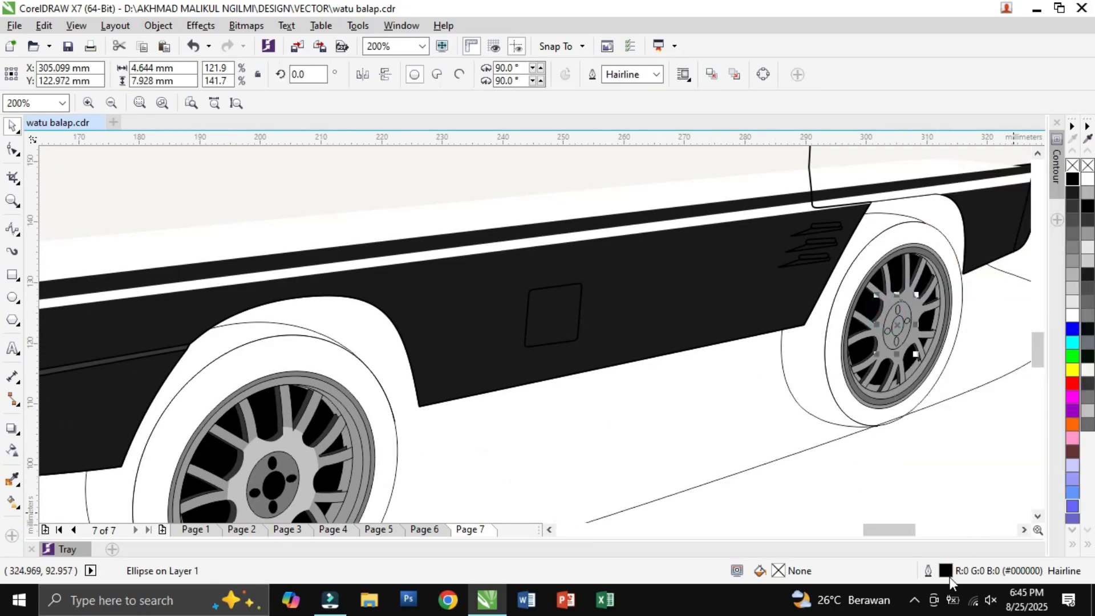
{"action": "double_click", "coordinate": [779, 571]}
{"action": "left_click", "coordinate": [836, 36]}
{"action": "left_click", "coordinate": [327, 472]}
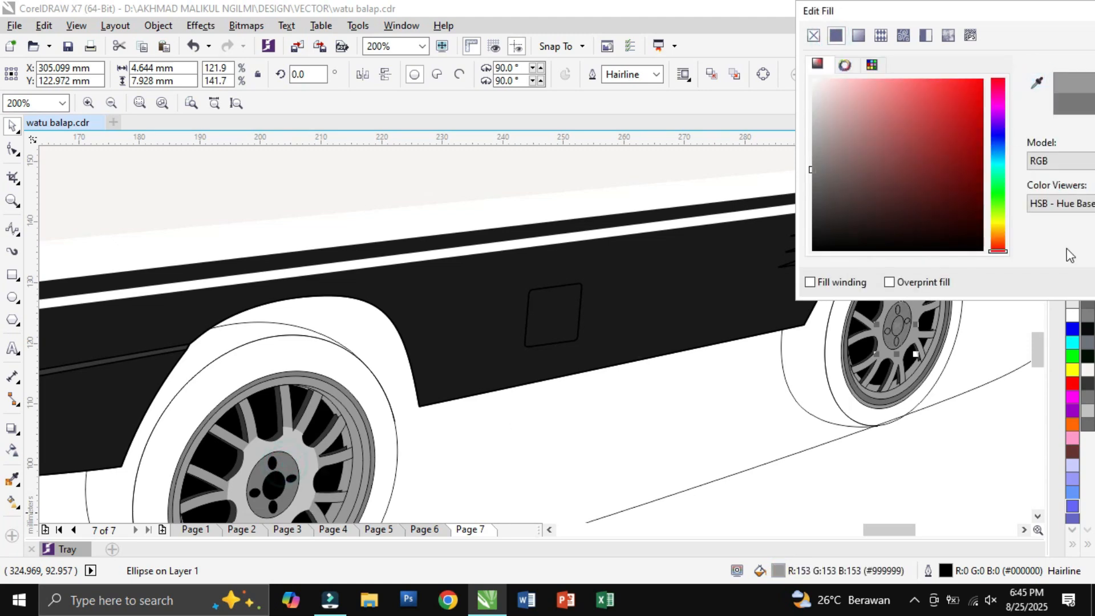
{"action": "key", "text": "Return"}
{"action": "left_click", "coordinate": [960, 508]}
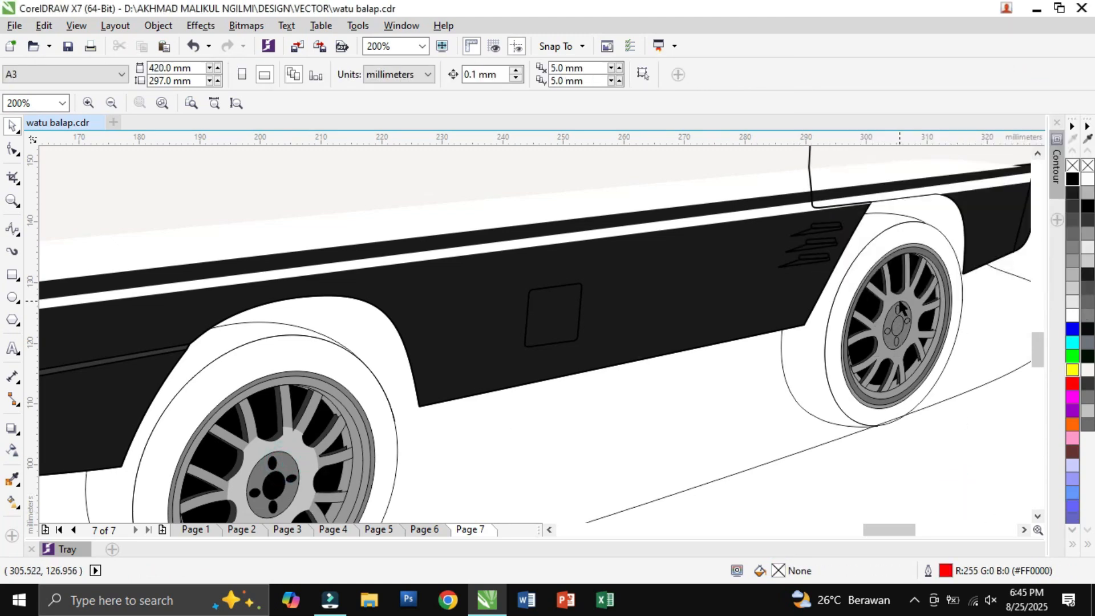
Create the overlap shape of an enlarged front hub ellipse and the spokes, then delete the leftover ellipse
{"action": "left_click", "coordinate": [900, 308]}
{"action": "scroll", "coordinate": [900, 308], "scroll_direction": "up", "scroll_amount": 2}
{"action": "left_click_drag", "start_coordinate": [942, 298], "coordinate": [987, 222]}
{"action": "scroll", "coordinate": [988, 223], "scroll_direction": "down", "scroll_amount": 1}
{"action": "left_click", "coordinate": [978, 225]}
{"action": "left_click", "coordinate": [978, 225], "text": "shift"}
{"action": "left_click", "coordinate": [947, 431]}
{"action": "left_click", "coordinate": [898, 304]}
{"action": "key", "text": "Delete"}
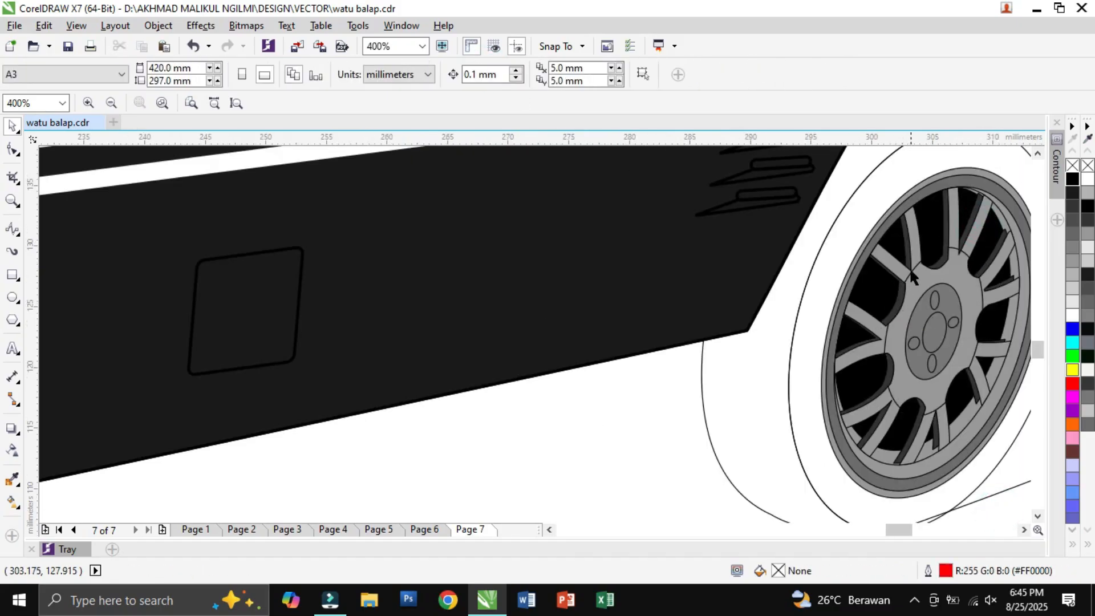
Fill the overlap shape around the front hub with light gray #C2C2C2 sampled from the rear wheel
{"action": "left_click", "coordinate": [934, 332]}
{"action": "scroll", "coordinate": [933, 332], "scroll_direction": "down", "scroll_amount": 1}
{"action": "double_click", "coordinate": [779, 571]}
{"action": "left_click", "coordinate": [814, 115]}
{"action": "left_click", "coordinate": [318, 452]}
{"action": "key", "text": "Return"}
{"action": "key", "text": "Escape"}
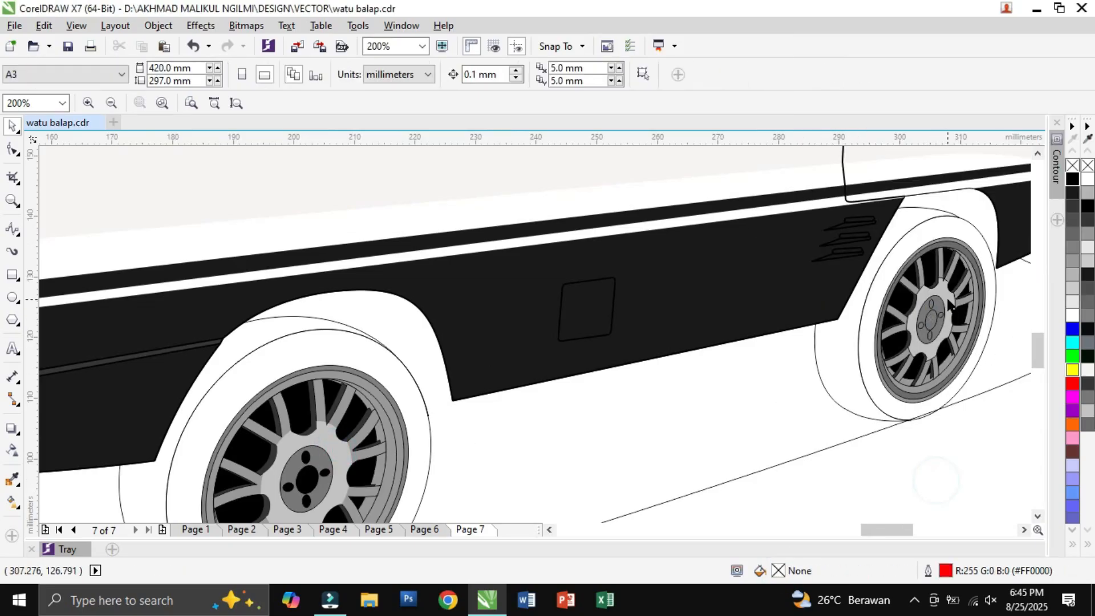
Fill the front hub's four bolt holes and its center ellipse with black
{"action": "scroll", "coordinate": [944, 333], "scroll_direction": "up", "scroll_amount": 2}
{"action": "left_click", "coordinate": [884, 317]}
{"action": "left_click", "coordinate": [921, 356]}
{"action": "left_click", "coordinate": [1078, 181]}
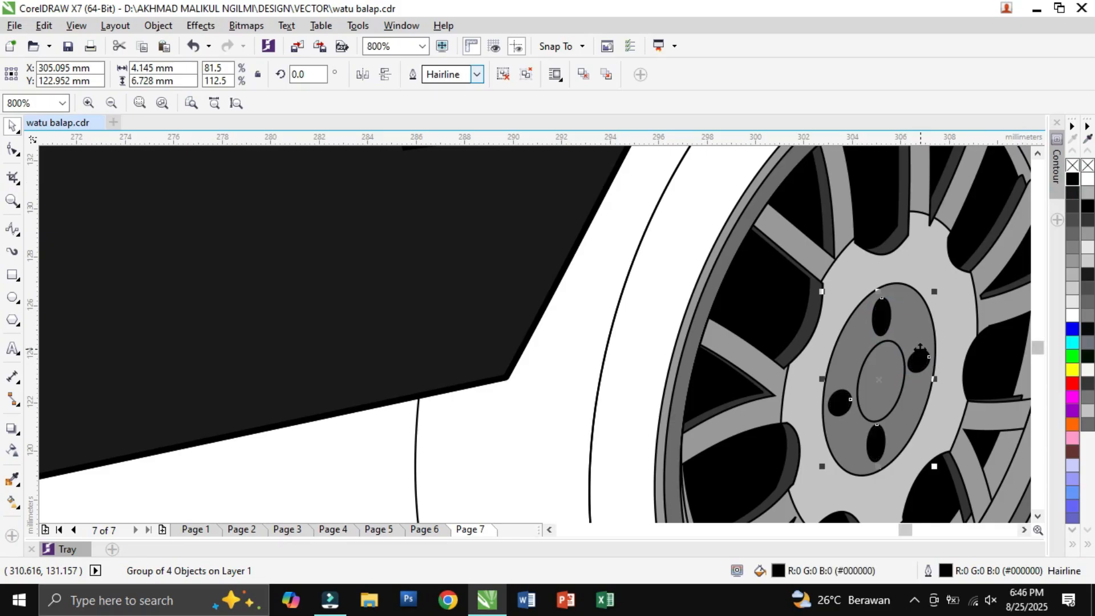
{"action": "left_click", "coordinate": [881, 365]}
{"action": "left_click", "coordinate": [1074, 180]}
Remove the outline from the light gray overlap shape around the front hub
{"action": "left_click", "coordinate": [840, 257]}
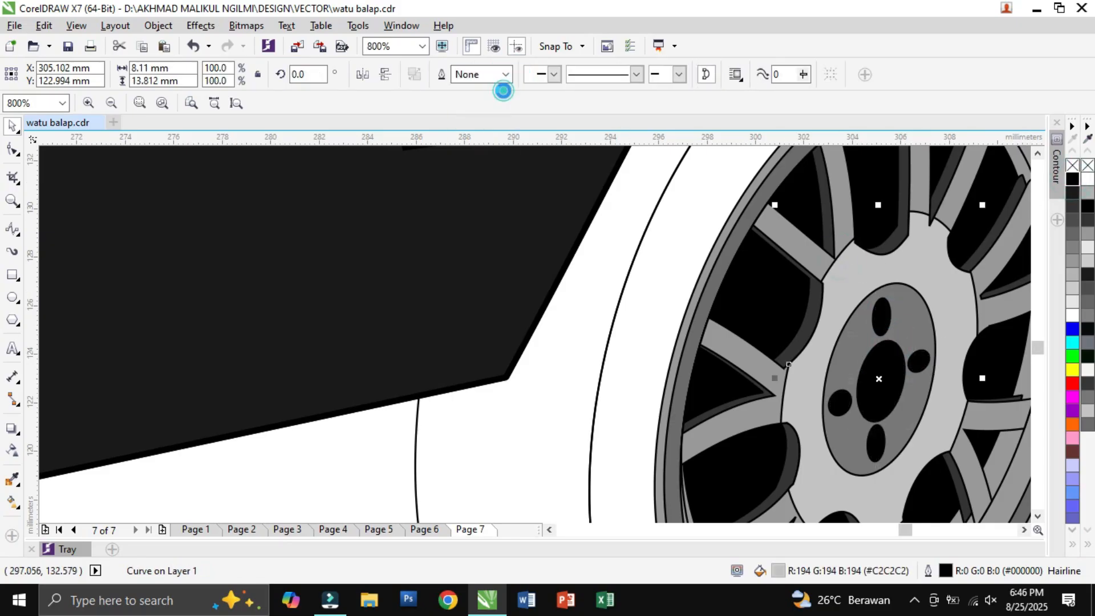
{"action": "scroll", "coordinate": [820, 350], "scroll_direction": "down", "scroll_amount": 2}
{"action": "left_click", "coordinate": [809, 385]}
Adjust the lower edge of the ground shadow's B-spline curve near the rear wheel
{"action": "left_click", "coordinate": [794, 358]}
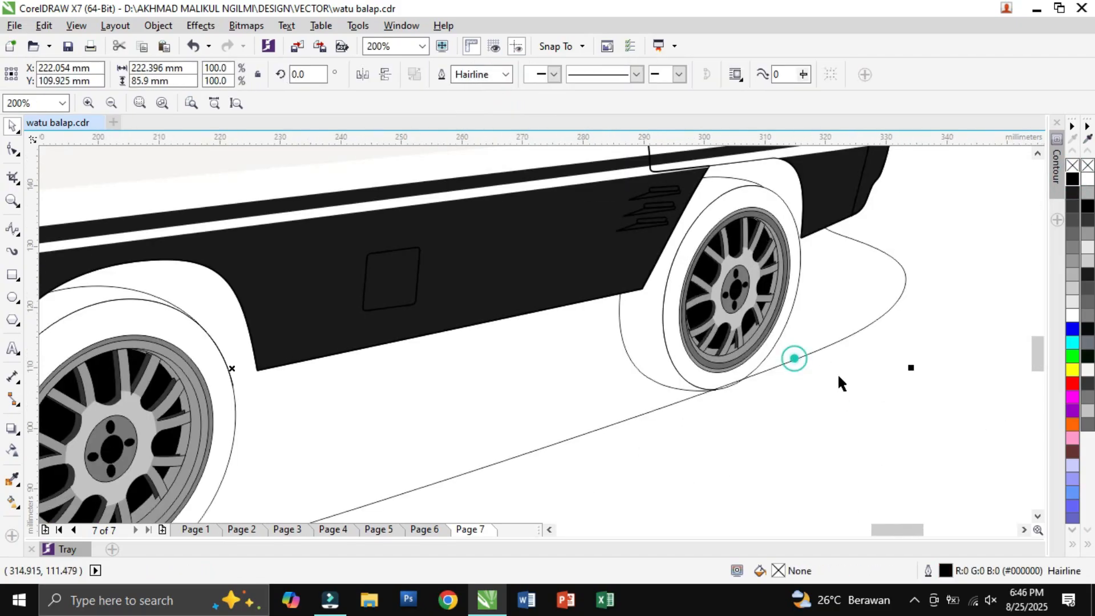
{"action": "left_click", "coordinate": [12, 151]}
{"action": "scroll", "coordinate": [818, 380], "scroll_direction": "down", "scroll_amount": 1}
{"action": "left_click", "coordinate": [493, 473]}
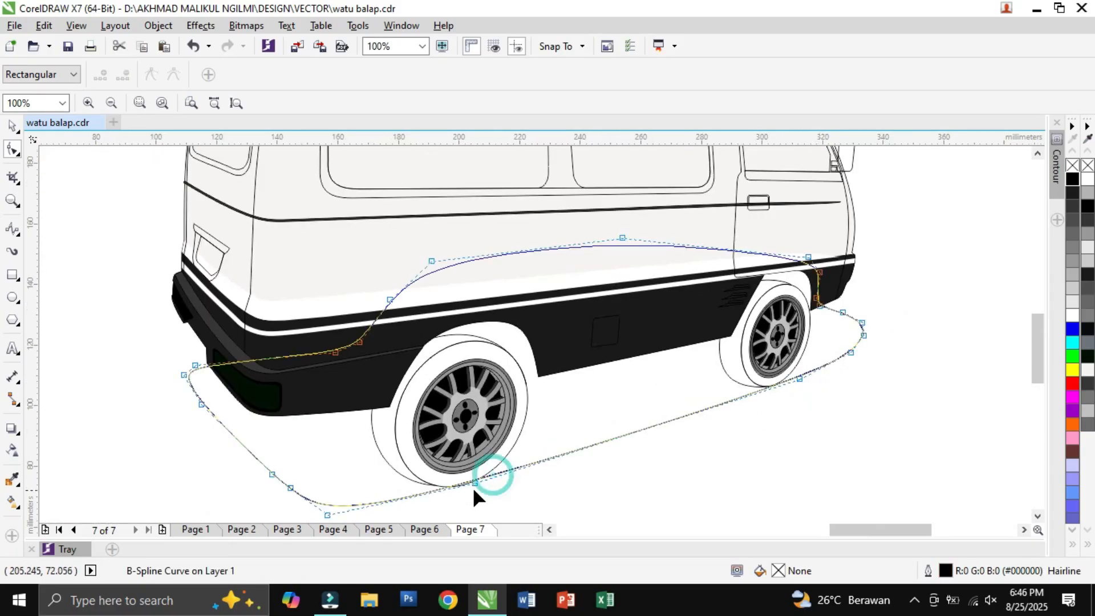
{"action": "left_click", "coordinate": [587, 460]}
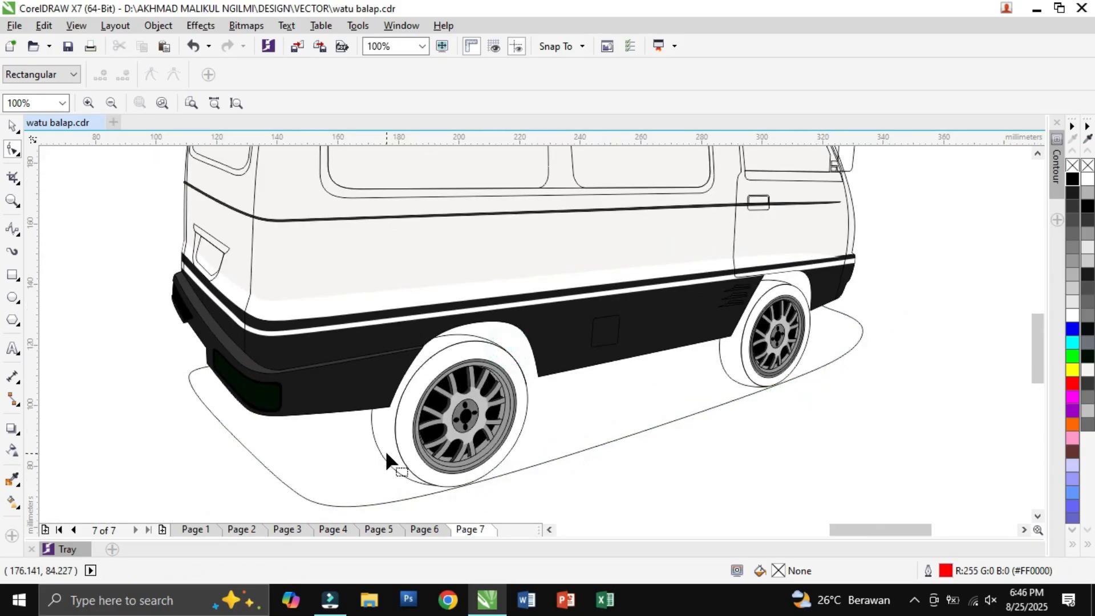
Fill the ground shadow shape beneath the van with black (#000000)
{"action": "scroll", "coordinate": [387, 457], "scroll_direction": "up", "scroll_amount": 1}
{"action": "left_click", "coordinate": [368, 440]}
{"action": "left_click", "coordinate": [631, 490]}
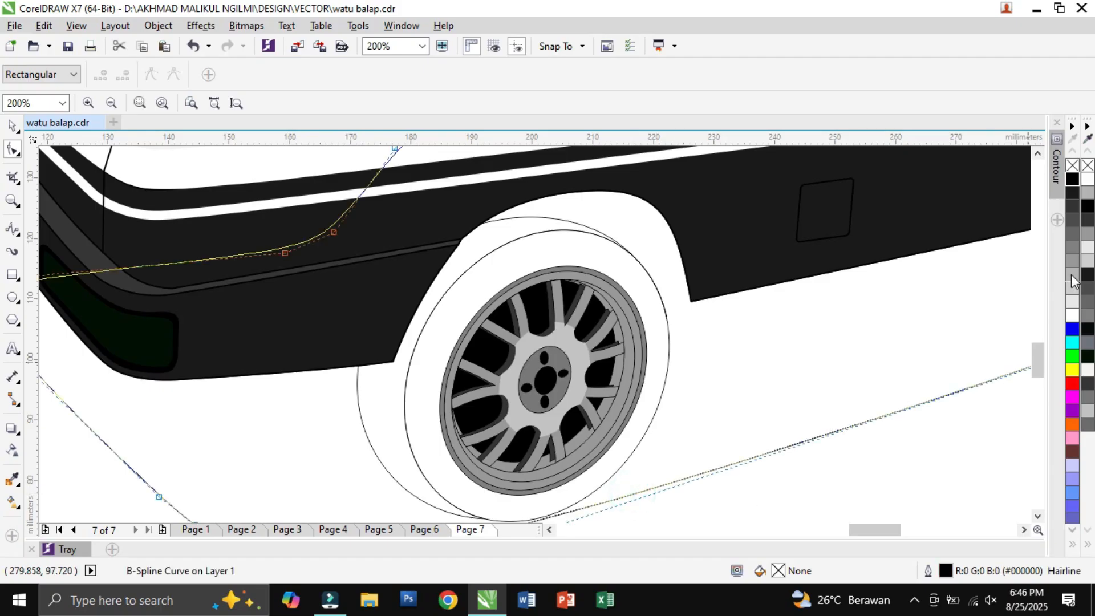
{"action": "left_click", "coordinate": [1088, 329]}
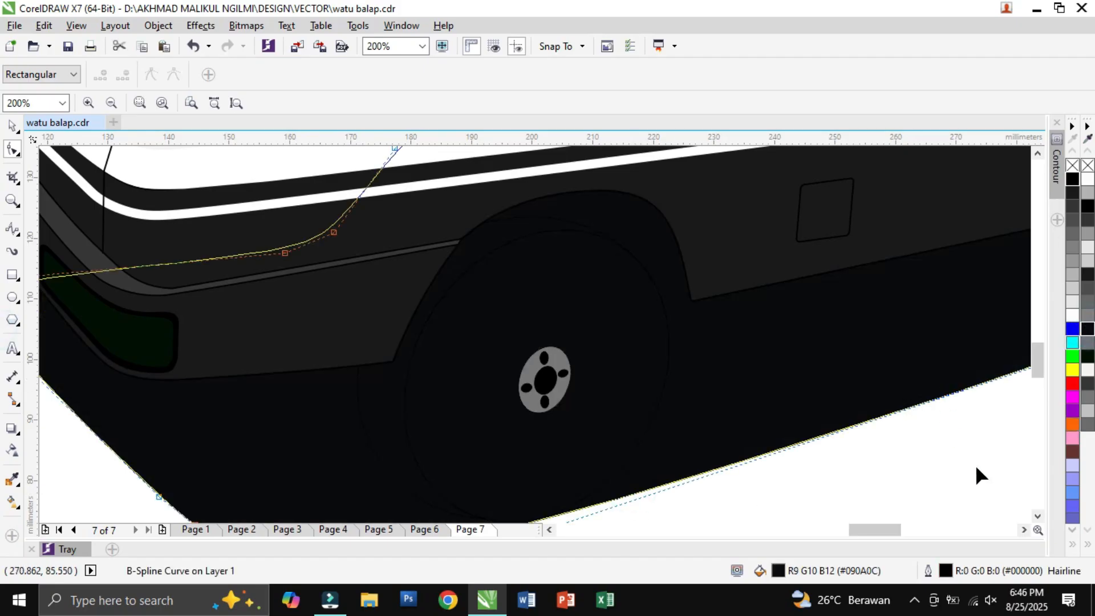
{"action": "double_click", "coordinate": [769, 568]}
{"action": "left_click_drag", "start_coordinate": [854, 239], "coordinate": [768, 272]}
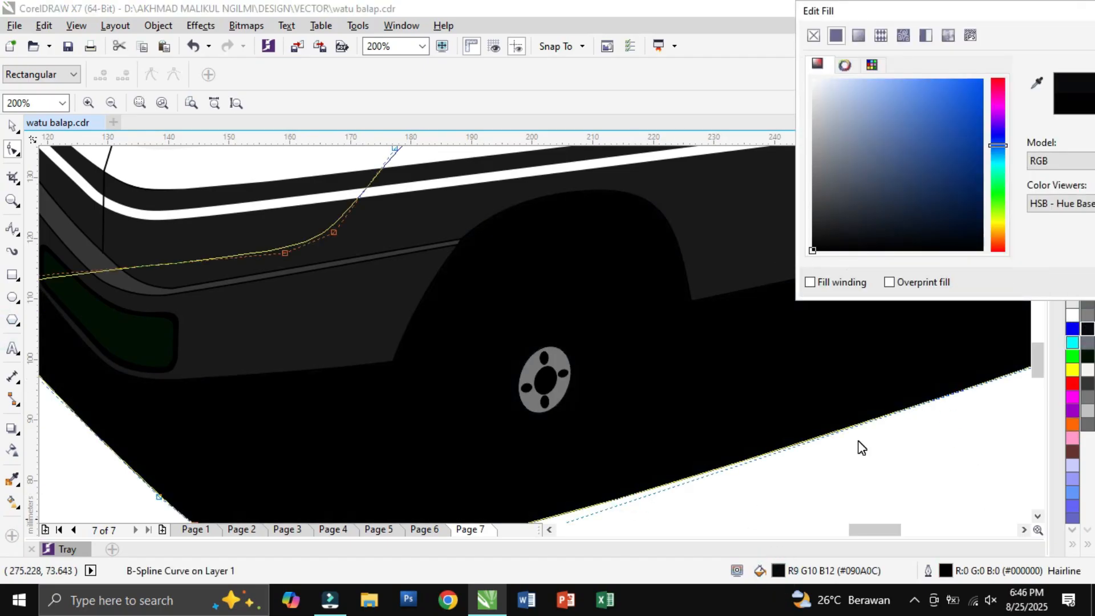
{"action": "key", "text": "Return"}
Send the black ground shadow shape behind the wheel rims
{"action": "key", "text": "ctrl+Page_Down"}
{"action": "left_click", "coordinate": [844, 480]}
{"action": "left_click", "coordinate": [661, 401]}
{"action": "left_click", "coordinate": [9, 124]}
{"action": "left_click", "coordinate": [695, 321]}
{"action": "left_click", "coordinate": [523, 485]}
{"action": "left_click", "coordinate": [630, 448]}
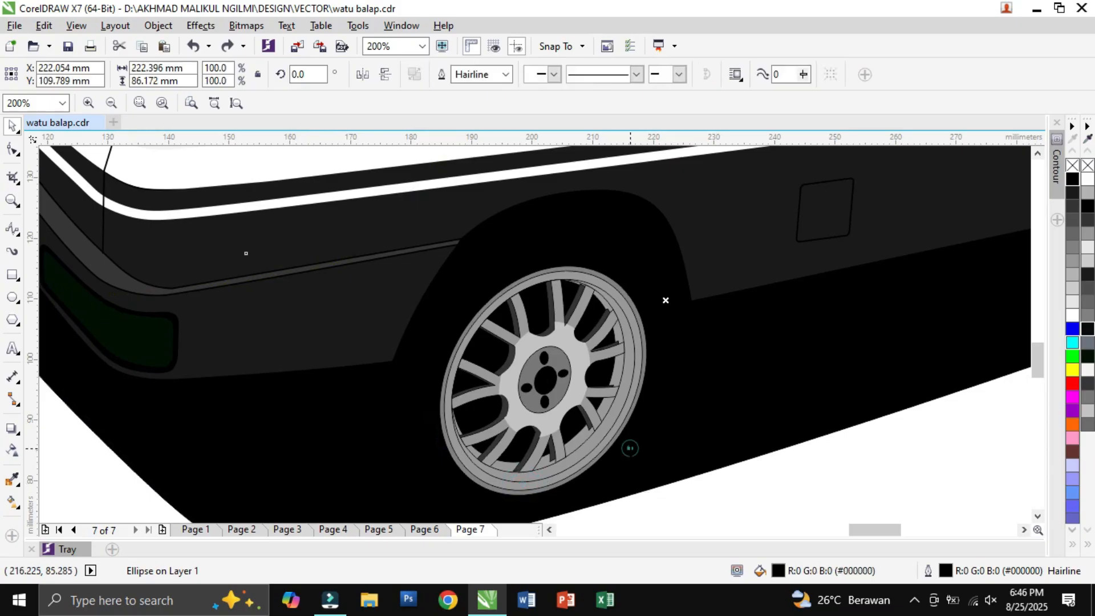
{"action": "left_click", "coordinate": [656, 464]}
{"action": "scroll", "coordinate": [675, 474], "scroll_direction": "down", "scroll_amount": 2}
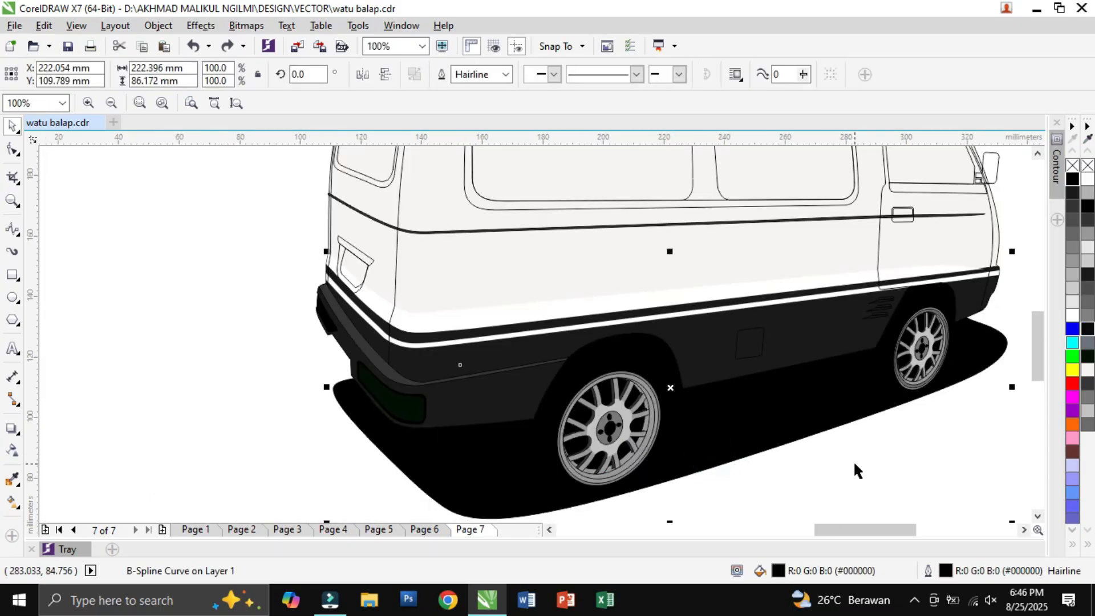
Fill the ground shadow shape with dark gray #1A1A1A
{"action": "left_click", "coordinate": [916, 458]}
{"action": "left_click", "coordinate": [1004, 344]}
{"action": "left_click", "coordinate": [1073, 193]}
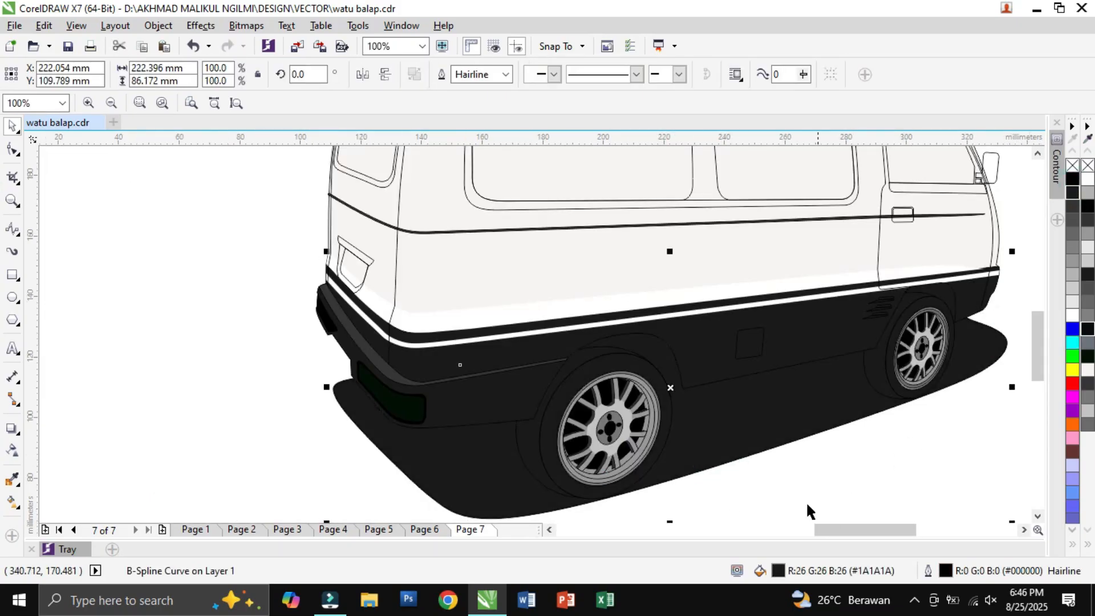
{"action": "left_click", "coordinate": [806, 501]}
Fill the inner tread shapes of the rear and front tires with 40% Black (#999999)
{"action": "left_click", "coordinate": [518, 443]}
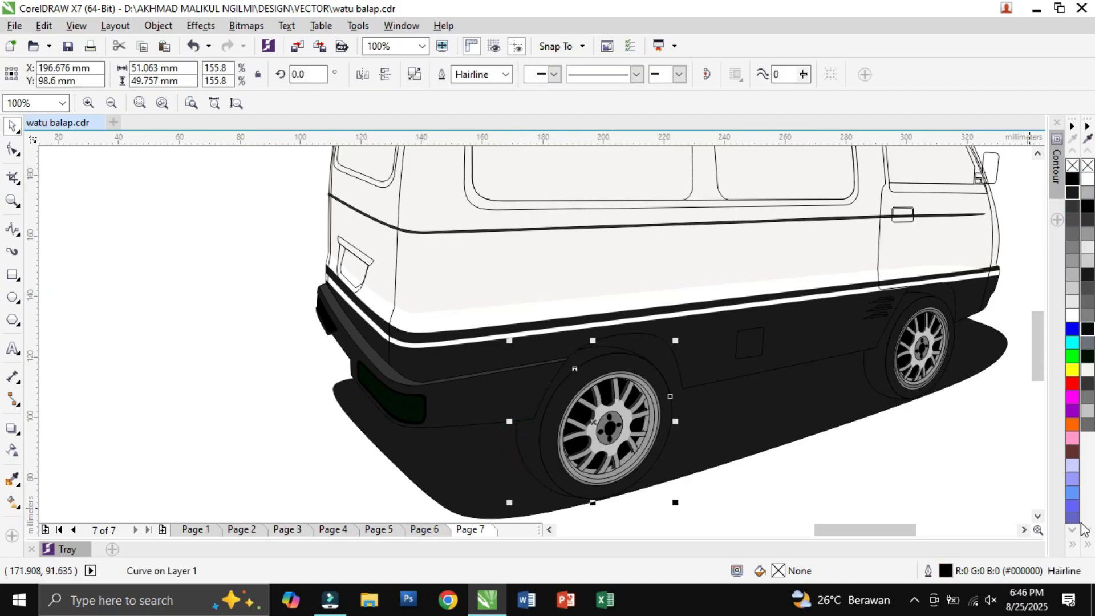
{"action": "left_click", "coordinate": [1088, 247]}
{"action": "left_click", "coordinate": [869, 365]}
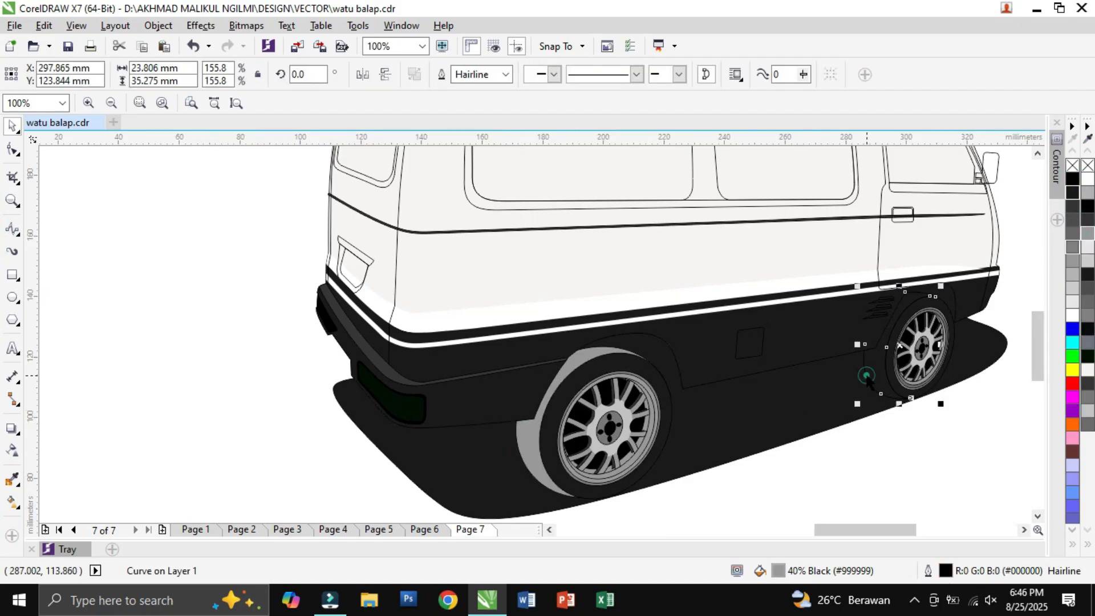
{"action": "left_click", "coordinate": [1088, 247]}
Set the ground shadow shape's fill back to black (#000000)
{"action": "left_click", "coordinate": [846, 485]}
{"action": "left_click", "coordinate": [480, 516]}
{"action": "left_click", "coordinate": [1088, 220]}
{"action": "left_click", "coordinate": [1072, 179]}
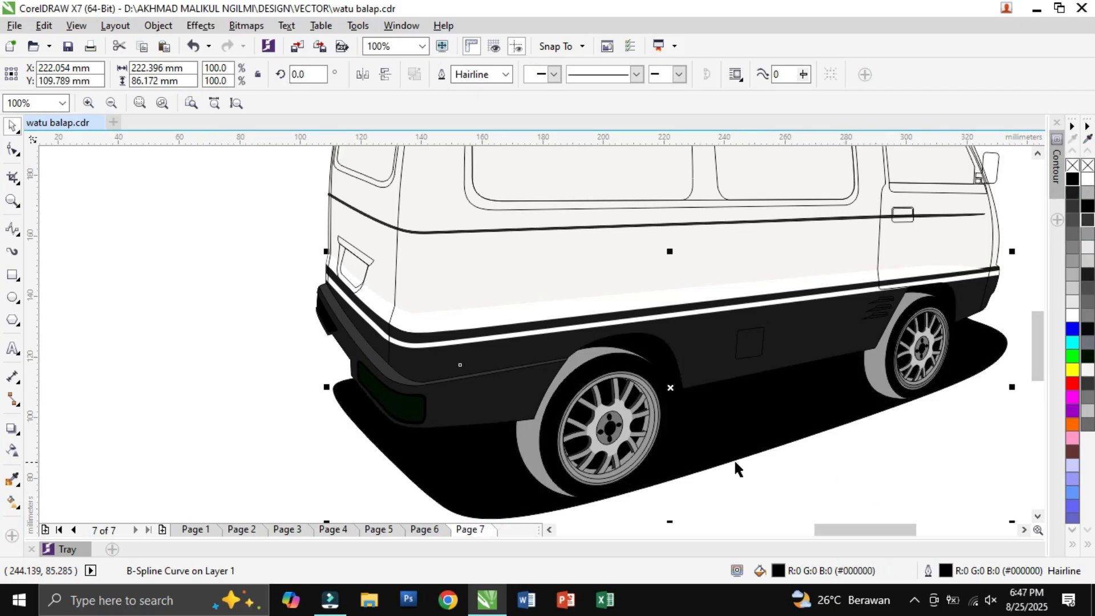
{"action": "right_click", "coordinate": [670, 387]}
{"action": "left_click", "coordinate": [707, 291]}
{"action": "left_click", "coordinate": [533, 435]}
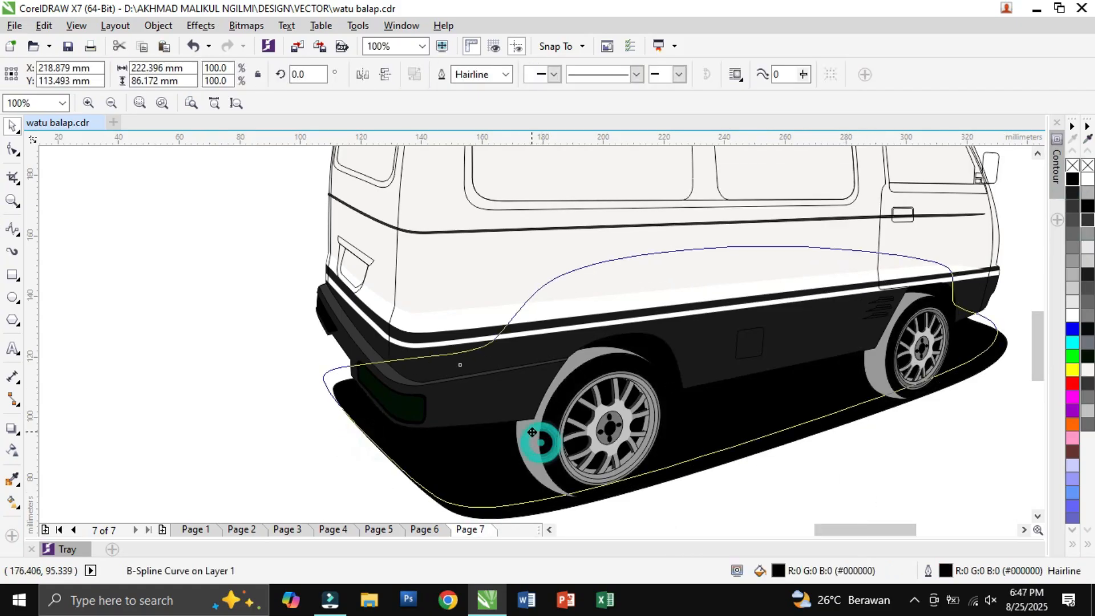
Fill the rear and front tire ellipses with 80% Black (#333333)
{"action": "left_click", "coordinate": [590, 502]}
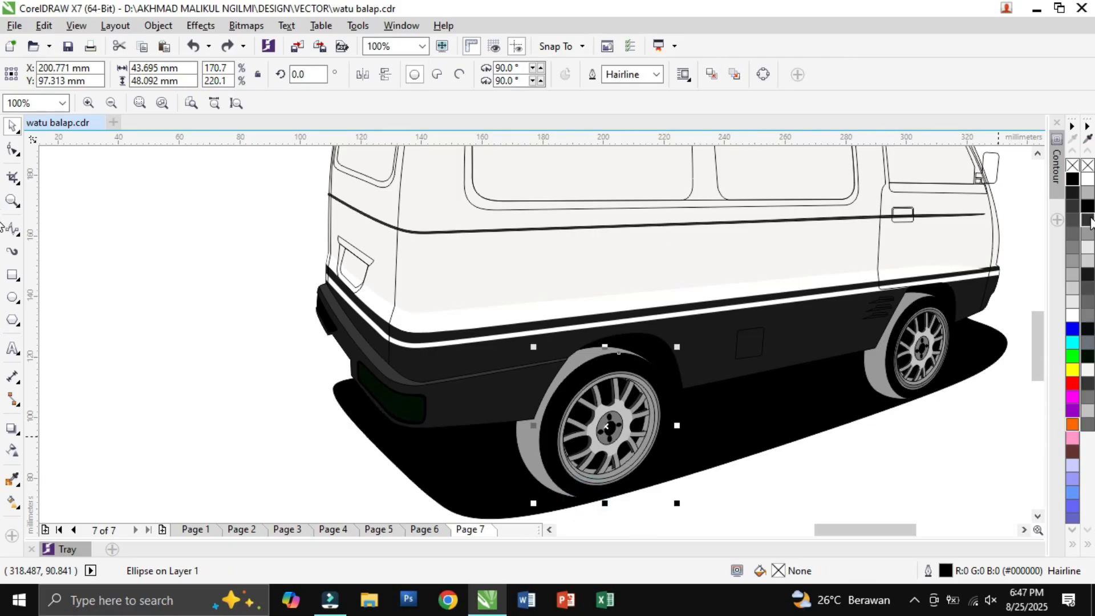
{"action": "left_click", "coordinate": [1088, 218]}
{"action": "left_click", "coordinate": [939, 384]}
{"action": "left_click", "coordinate": [1088, 218]}
{"action": "left_click", "coordinate": [919, 488]}
Fill the rear tire ellipse with near-black #0F0F0F and send it behind the wheel rim
{"action": "left_click", "coordinate": [648, 445]}
{"action": "scroll", "coordinate": [619, 497], "scroll_direction": "up", "scroll_amount": 1}
{"action": "double_click", "coordinate": [779, 570]}
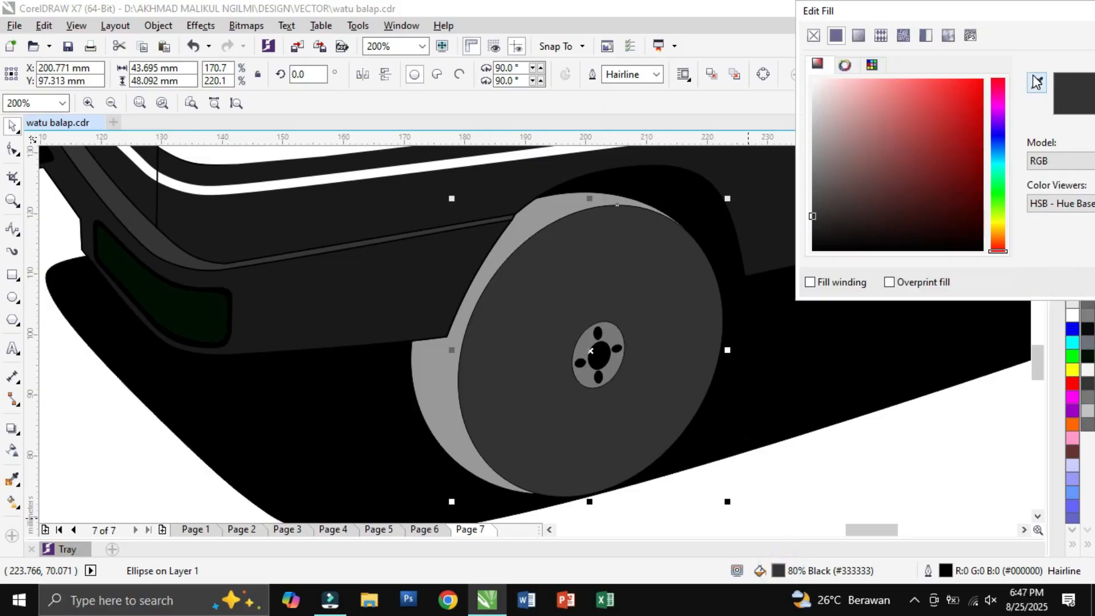
{"action": "left_click_drag", "start_coordinate": [814, 219], "coordinate": [806, 252]}
{"action": "left_click", "coordinate": [426, 397]}
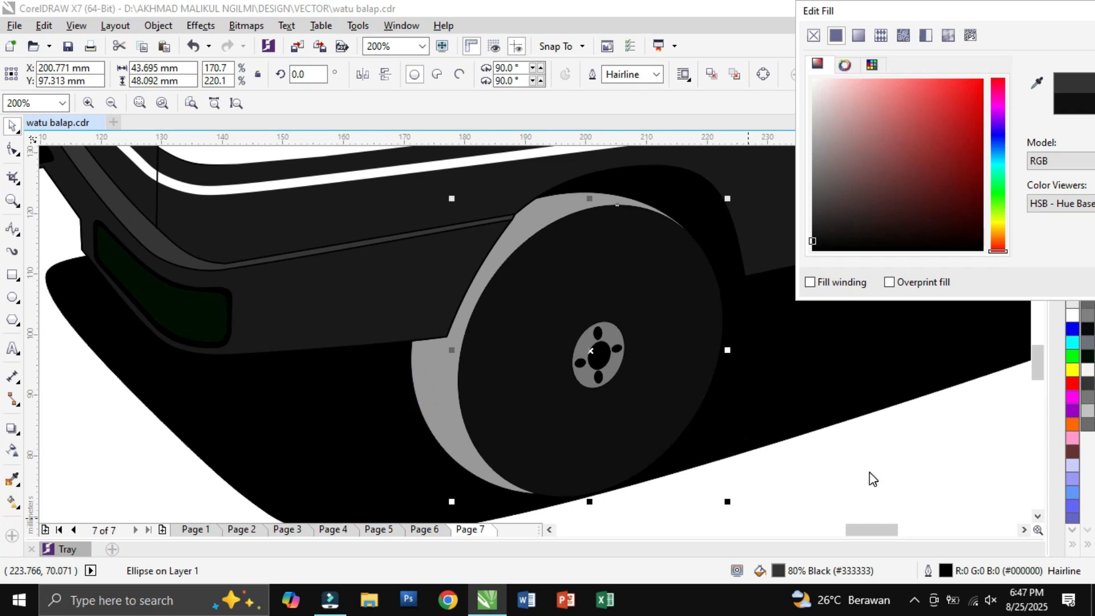
{"action": "key", "text": "Return"}
{"action": "left_click", "coordinate": [655, 288]}
{"action": "key", "text": "ctrl+Page_Down"}
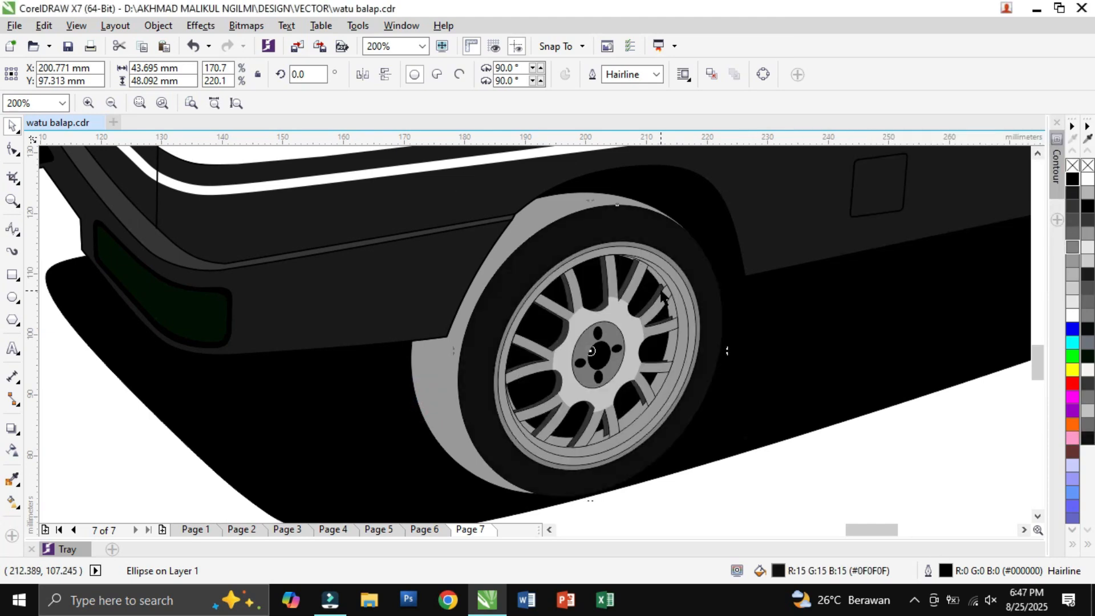
{"action": "left_click", "coordinate": [856, 477]}
Change the fill of the rear tire's inner tread shape to near-black #0A0A0A
{"action": "left_click", "coordinate": [419, 368]}
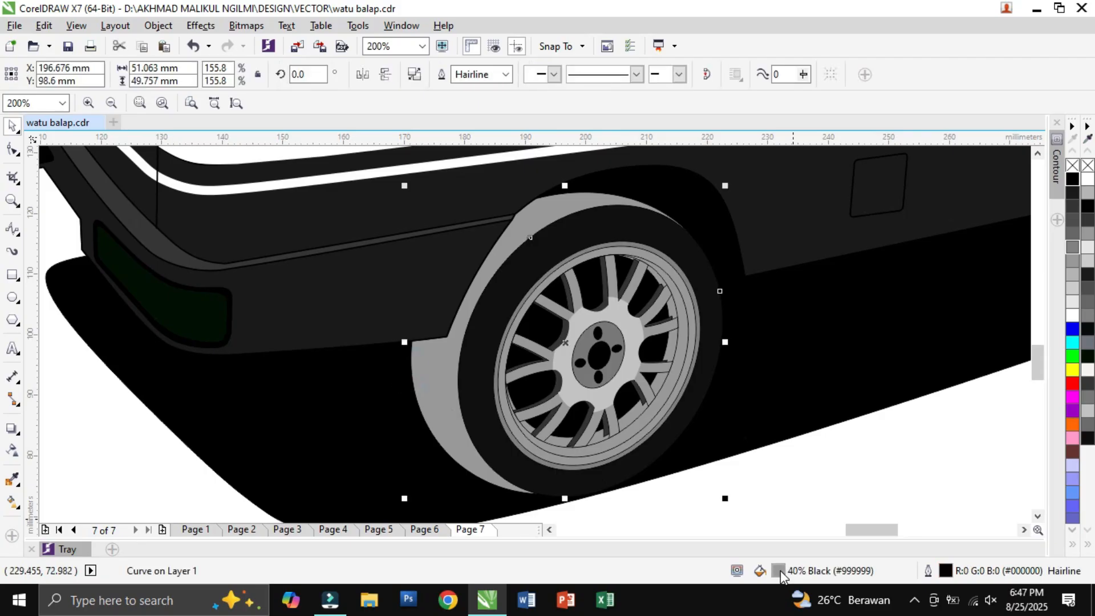
{"action": "double_click", "coordinate": [779, 570]}
{"action": "left_click", "coordinate": [1037, 84]}
{"action": "left_click", "coordinate": [501, 314]}
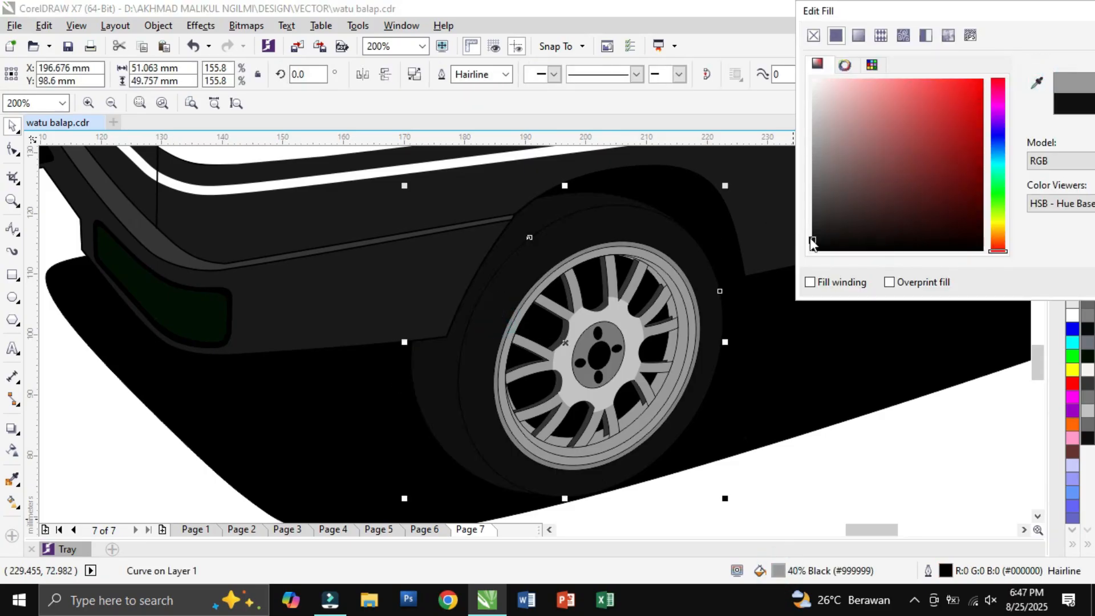
{"action": "key", "text": "Return"}
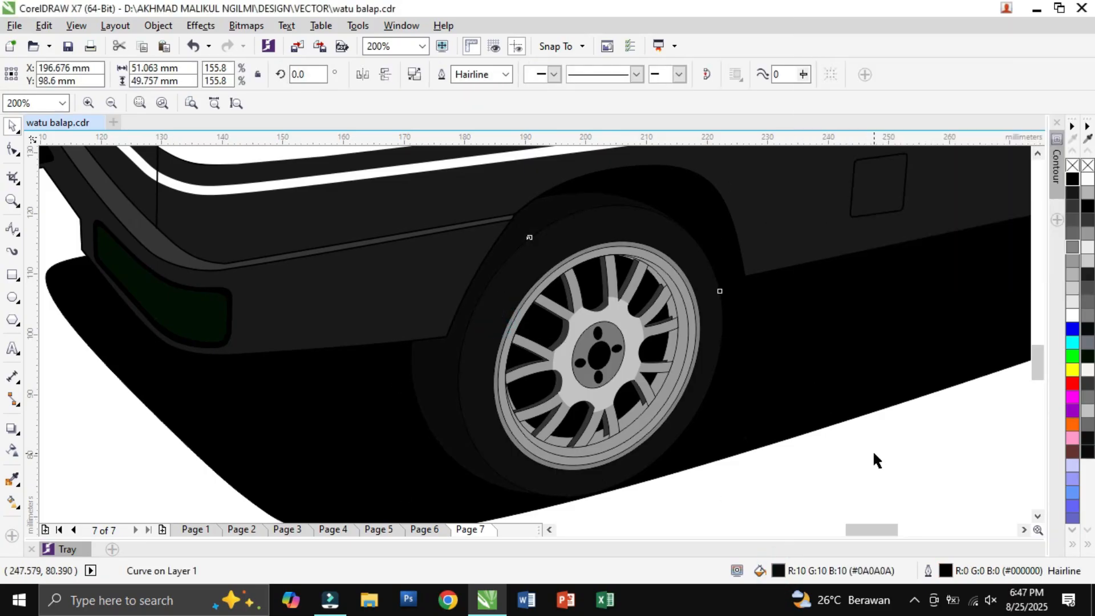
Match the fill of the front tire's inner tread shape to the rear tread color, #0A0A0A
{"action": "scroll", "coordinate": [874, 461], "scroll_direction": "down", "scroll_amount": 1}
{"action": "left_click", "coordinate": [1024, 529]}
{"action": "left_click", "coordinate": [1024, 530]}
{"action": "left_click", "coordinate": [808, 358]}
{"action": "double_click", "coordinate": [778, 570]}
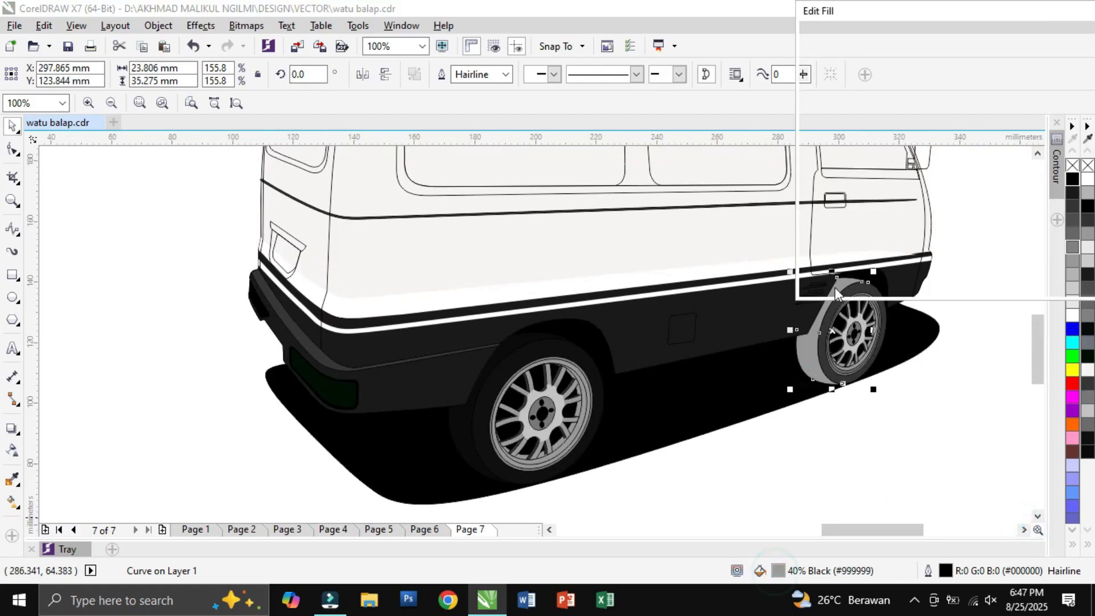
{"action": "left_click", "coordinate": [1037, 83]}
{"action": "left_click", "coordinate": [459, 425]}
{"action": "key", "text": "Return"}
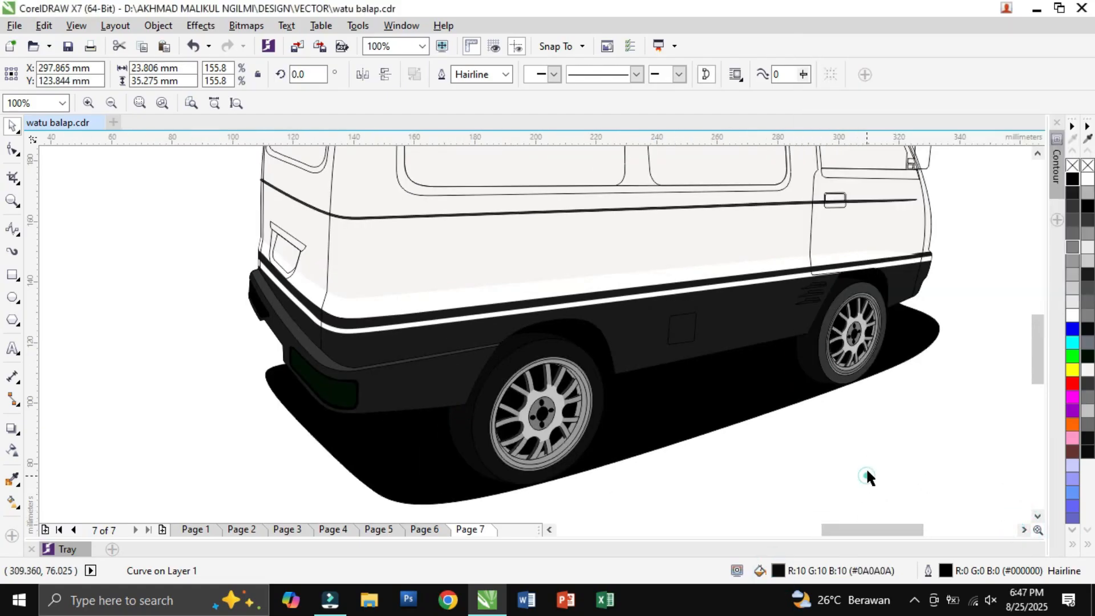
Fill the front tire ellipse with the #0F0F0F sampled from the rear tire
{"action": "key", "text": "Tab"}
{"action": "double_click", "coordinate": [778, 570]}
{"action": "left_click", "coordinate": [1037, 83]}
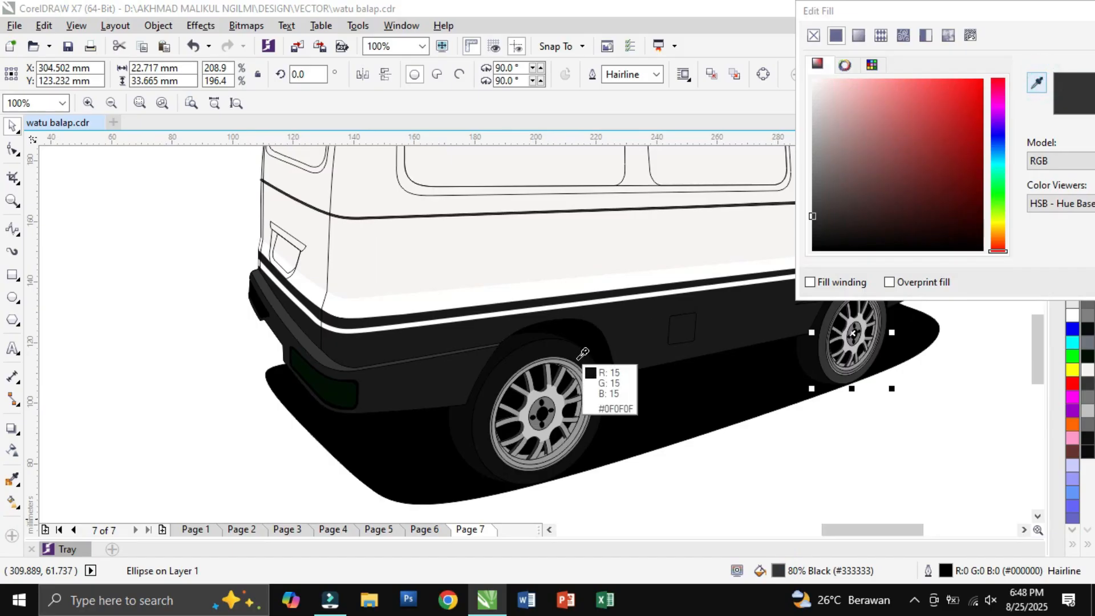
{"action": "left_click", "coordinate": [581, 362]}
{"action": "key", "text": "Return"}
{"action": "left_click", "coordinate": [919, 466]}
Fill the thin trim line running along the van's upper body with light gray 20% Black
{"action": "scroll", "coordinate": [831, 440], "scroll_direction": "down", "scroll_amount": 1}
{"action": "left_click", "coordinate": [290, 350]}
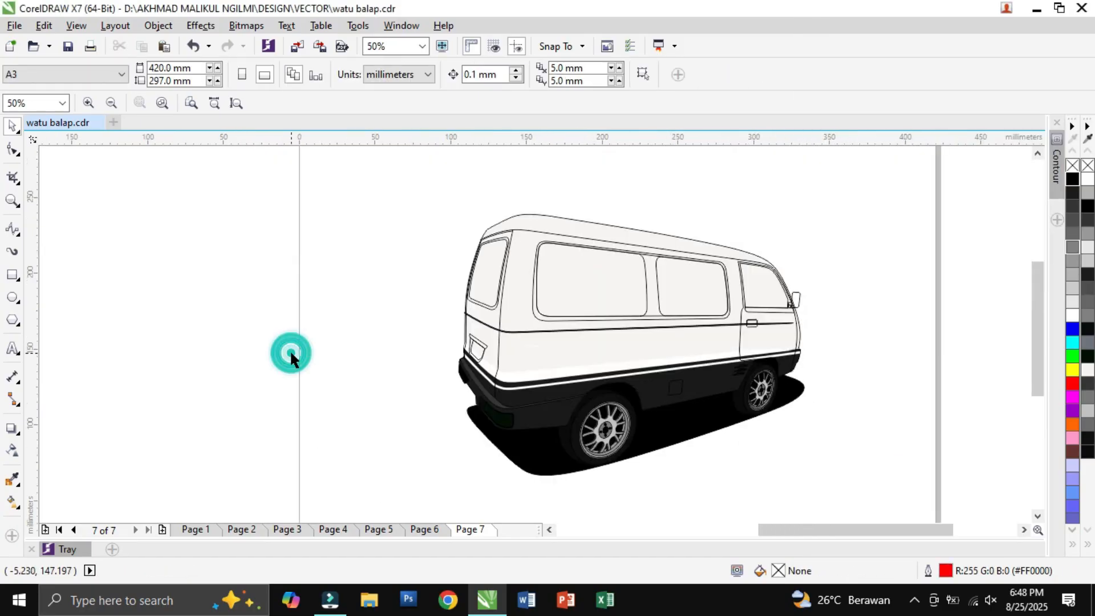
{"action": "scroll", "coordinate": [535, 340], "scroll_direction": "up", "scroll_amount": 2}
{"action": "left_click", "coordinate": [535, 338]}
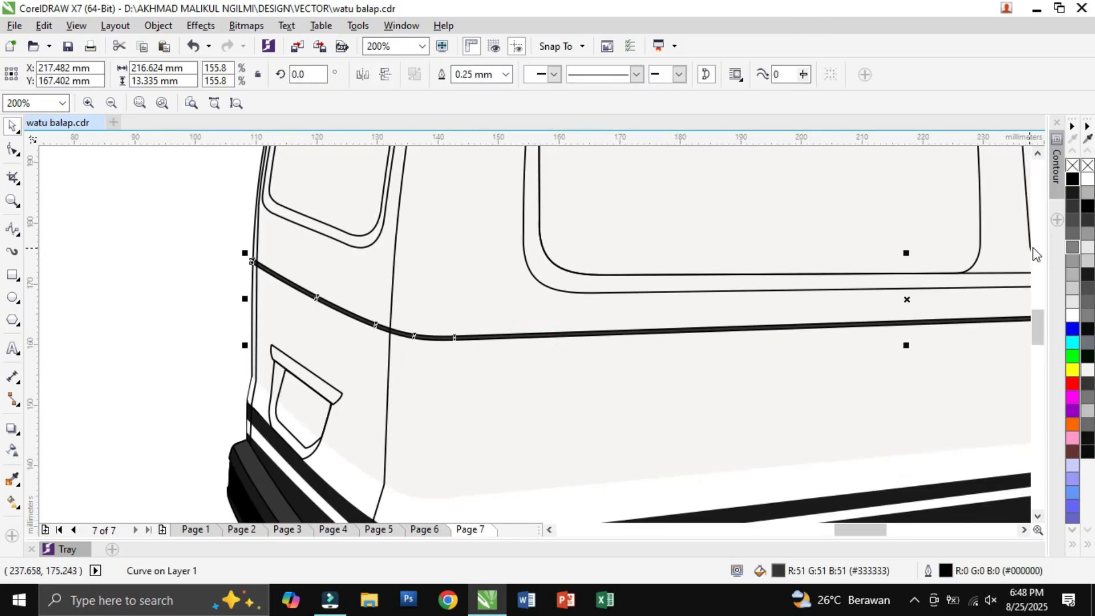
{"action": "right_click", "coordinate": [1075, 289]}
{"action": "scroll", "coordinate": [150, 269], "scroll_direction": "down", "scroll_amount": 1}
{"action": "left_click", "coordinate": [920, 217]}
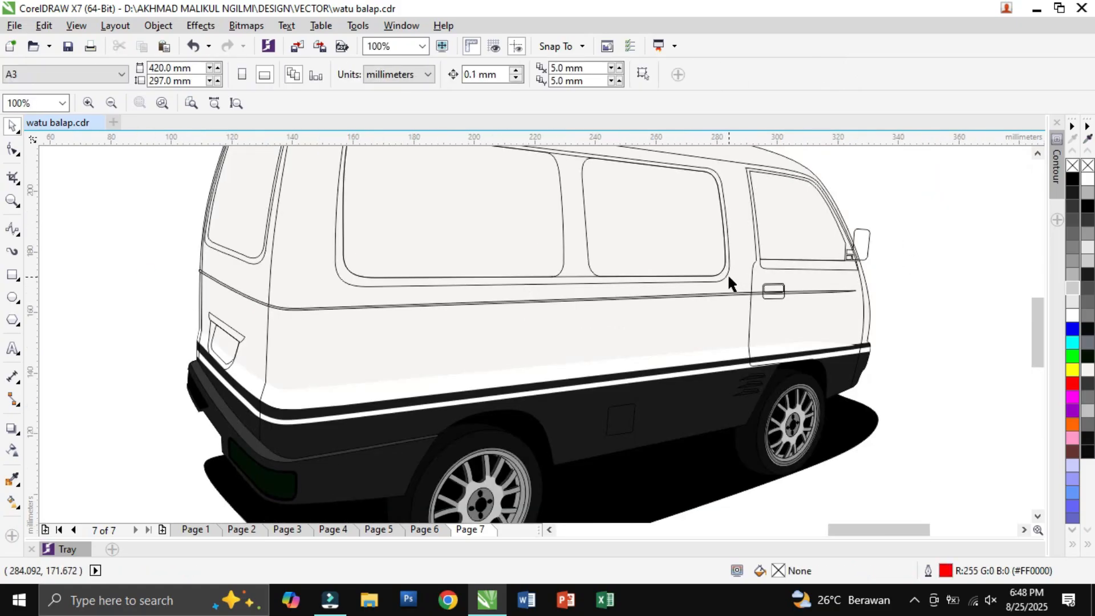
Fill the strip beneath the front door window with #4D4D4D and the rear window glass with dark gray
{"action": "left_click", "coordinate": [811, 261]}
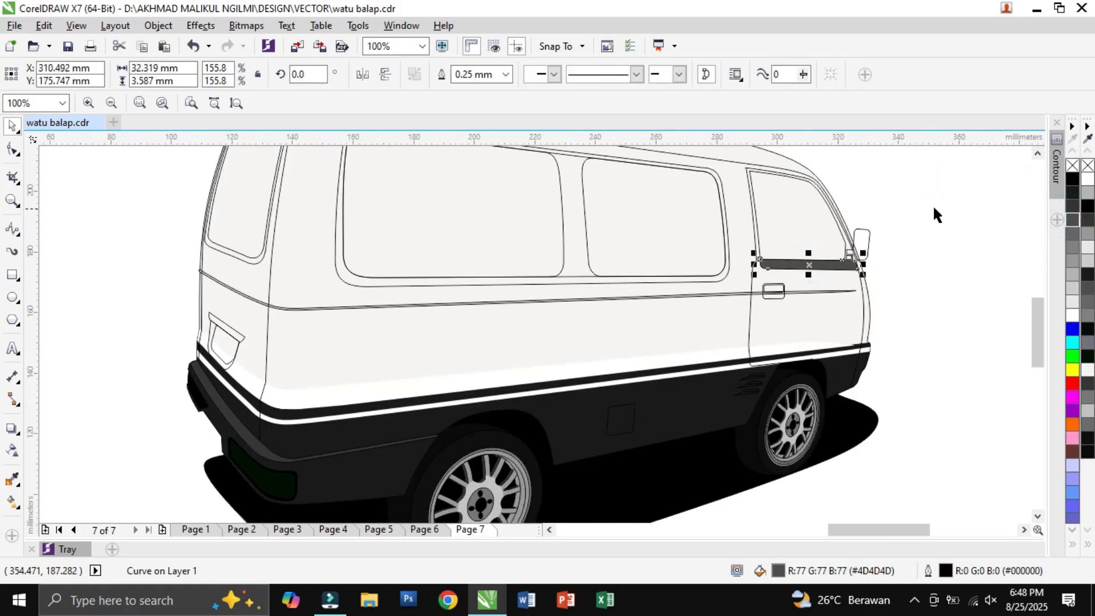
{"action": "left_click", "coordinate": [934, 209]}
{"action": "scroll", "coordinate": [799, 204], "scroll_direction": "down", "scroll_amount": 1}
{"action": "scroll", "coordinate": [632, 189], "scroll_direction": "up", "scroll_amount": 1}
{"action": "left_click", "coordinate": [632, 188]}
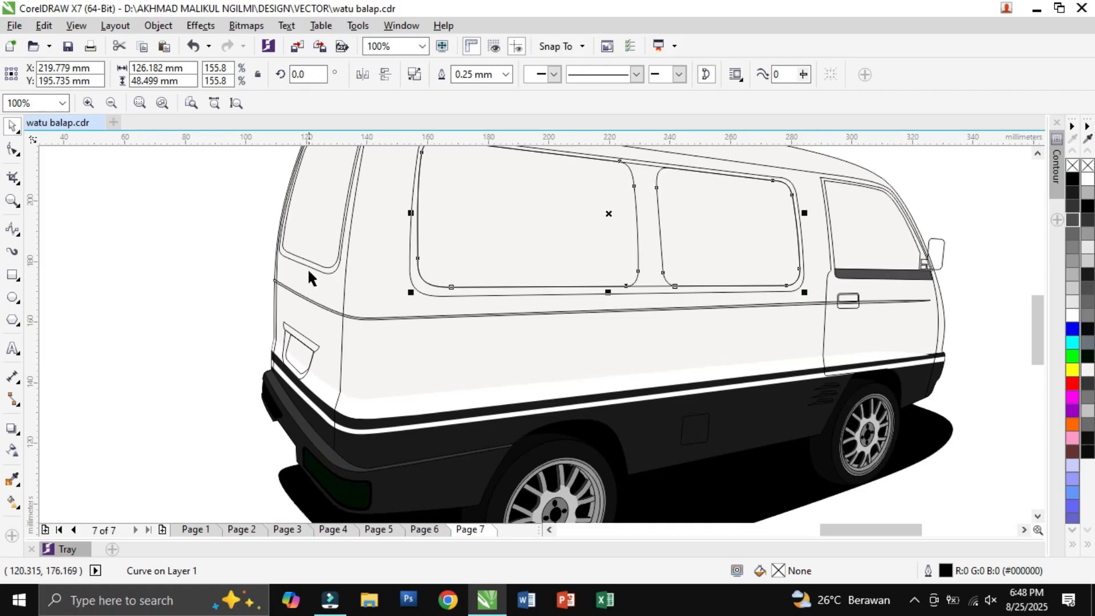
{"action": "left_click", "coordinate": [308, 267]}
{"action": "double_click", "coordinate": [329, 263]}
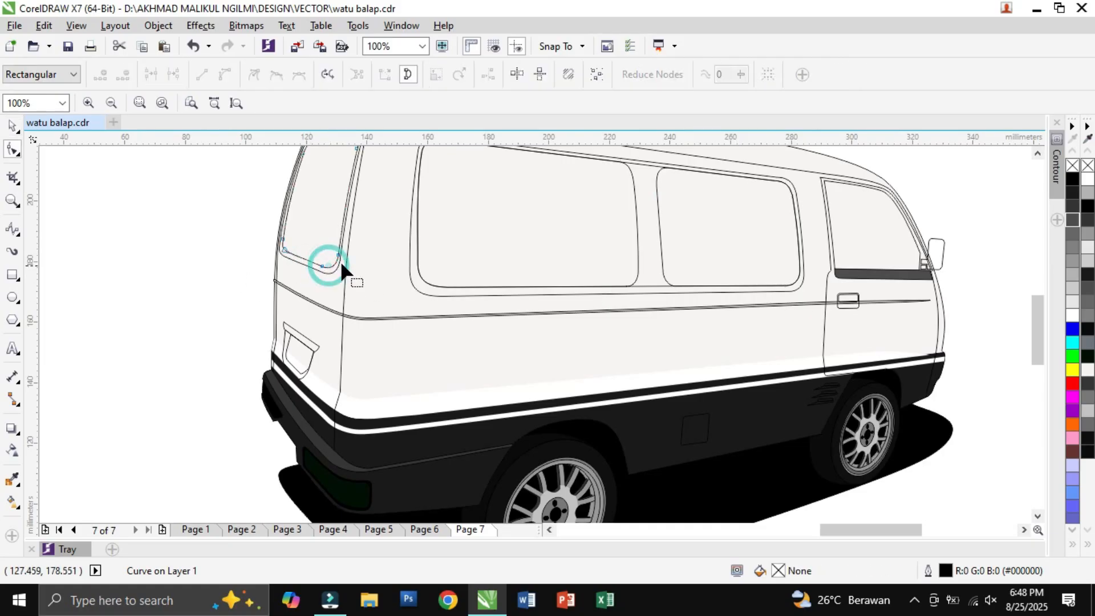
{"action": "left_click", "coordinate": [1088, 302]}
Fill the frame around the rear window with near-black #0F0F0F
{"action": "left_click", "coordinate": [438, 296]}
{"action": "left_click", "coordinate": [438, 294]}
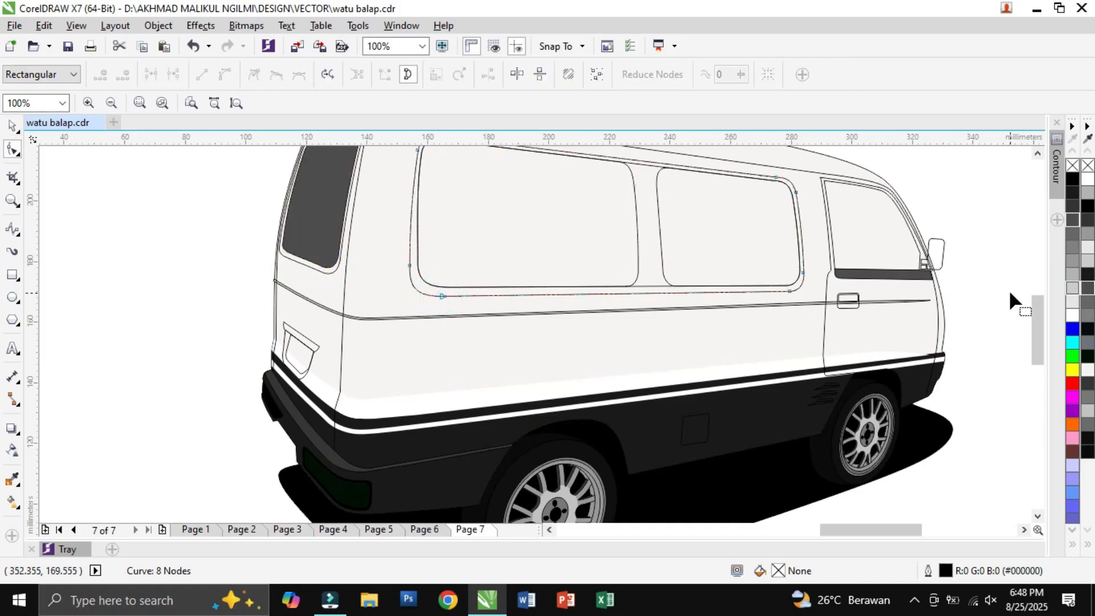
{"action": "left_click", "coordinate": [329, 275]}
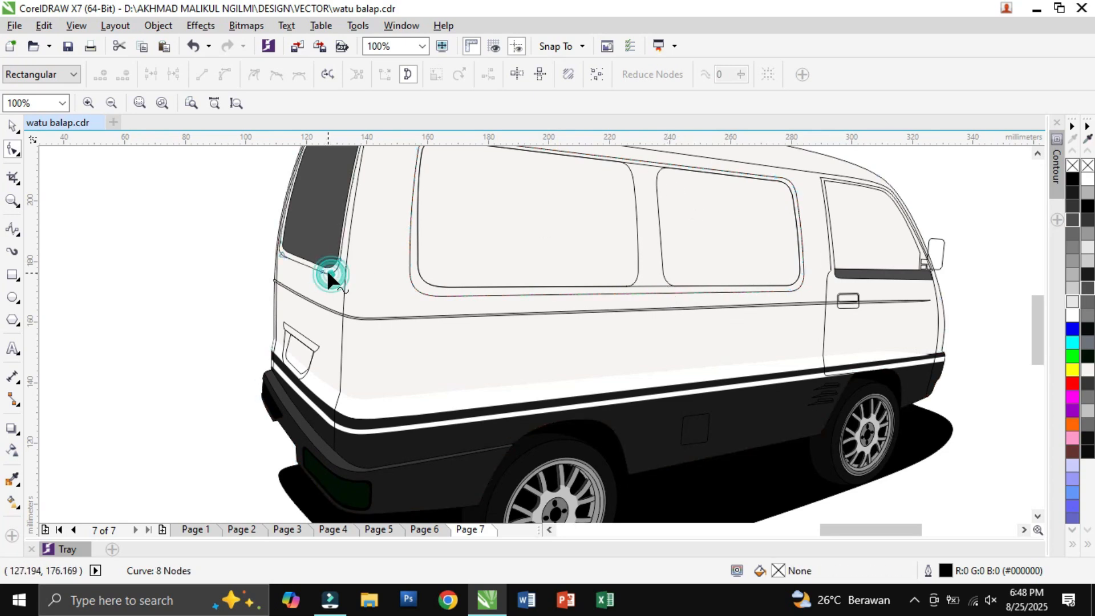
{"action": "left_click", "coordinate": [1089, 452]}
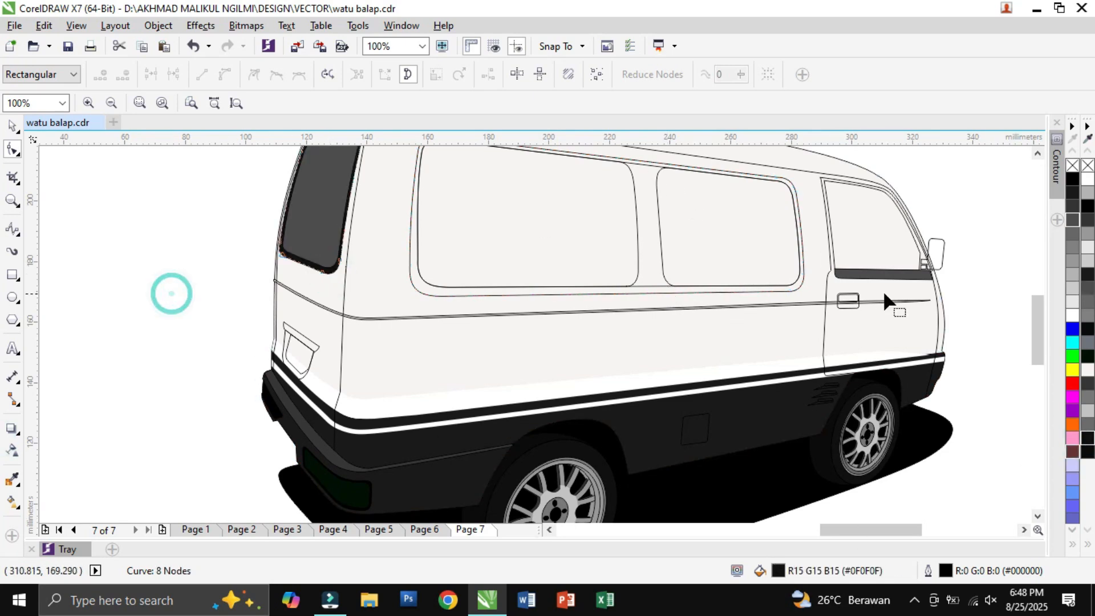
Set the outline width of the roof edge line above the windows to 0.5 mm
{"action": "left_click", "coordinate": [844, 201]}
{"action": "left_click", "coordinate": [1038, 153]}
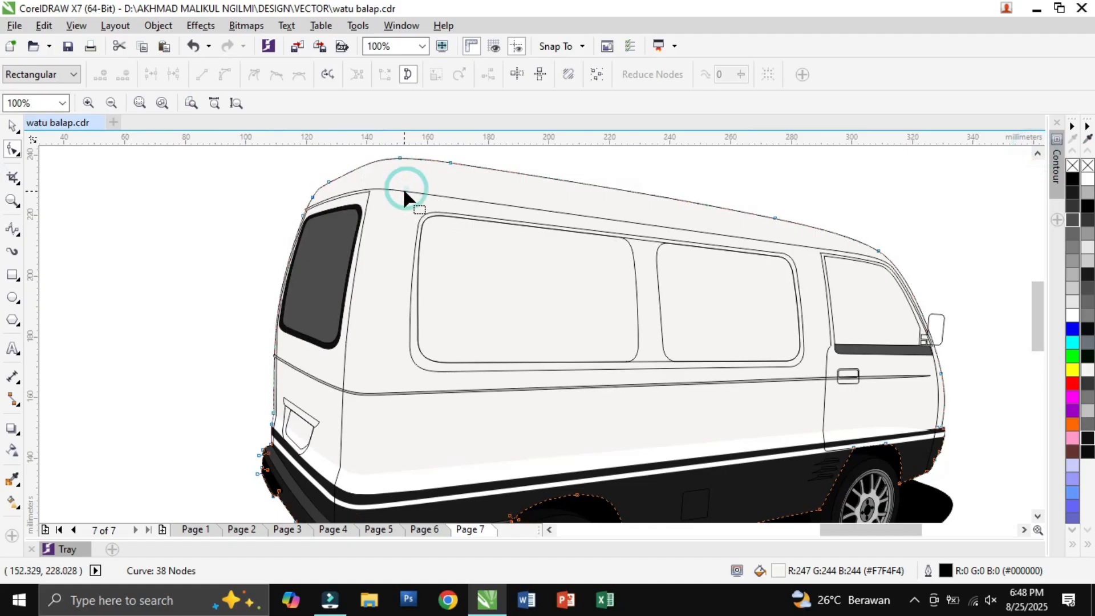
{"action": "left_click", "coordinate": [402, 187]}
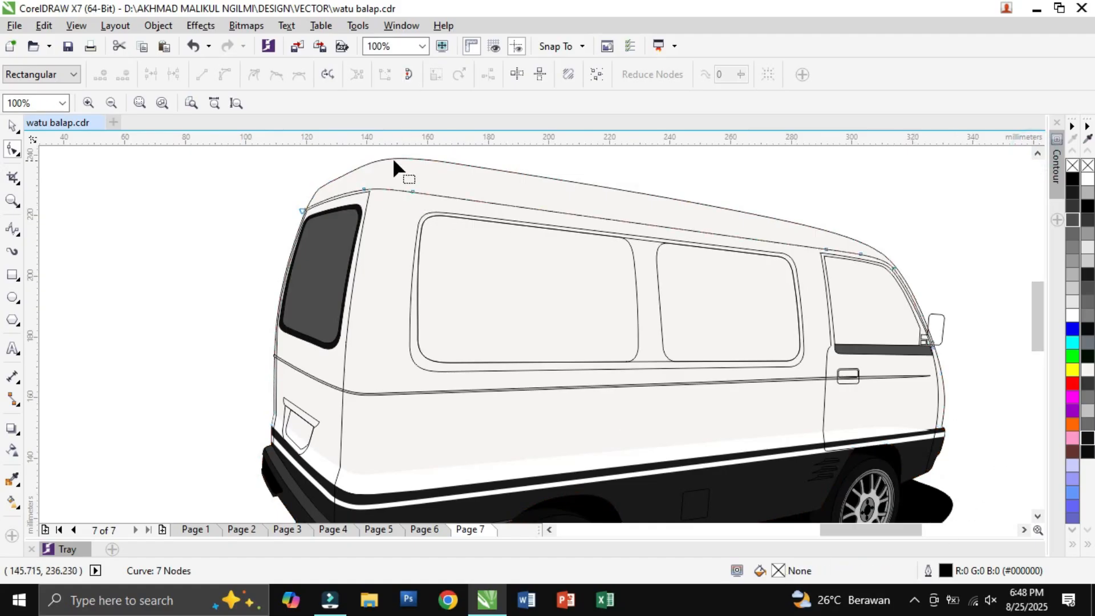
{"action": "scroll", "coordinate": [799, 243], "scroll_direction": "up", "scroll_amount": 3}
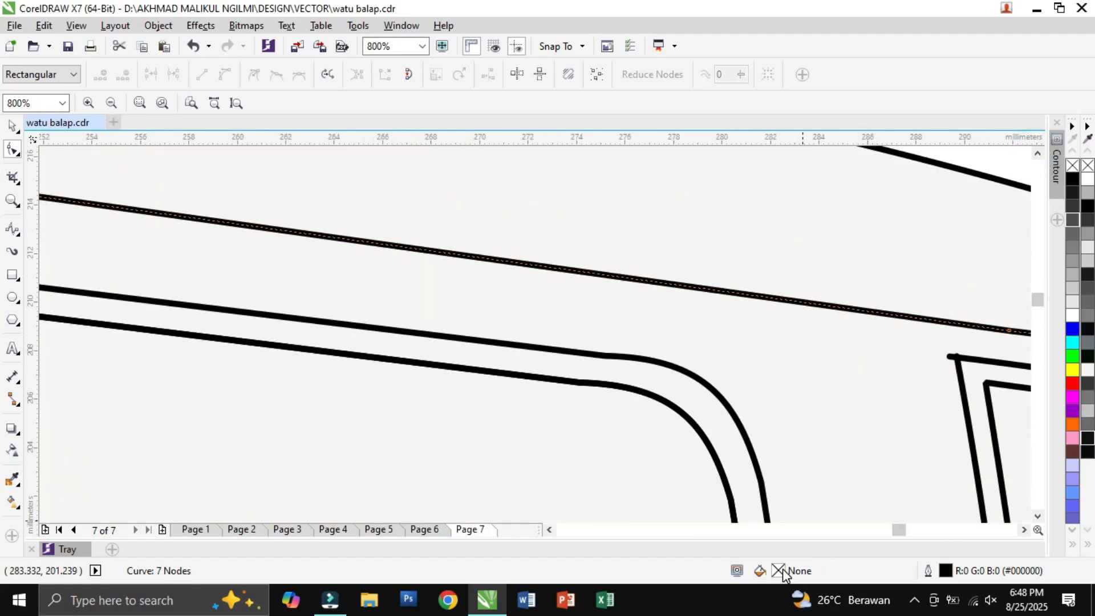
{"action": "double_click", "coordinate": [784, 573]}
{"action": "scroll", "coordinate": [948, 351], "scroll_direction": "down", "scroll_amount": 2}
{"action": "left_click", "coordinate": [8, 127]}
{"action": "scroll", "coordinate": [467, 233], "scroll_direction": "down", "scroll_amount": 1}
{"action": "left_click", "coordinate": [505, 74]}
{"action": "left_click", "coordinate": [484, 145]}
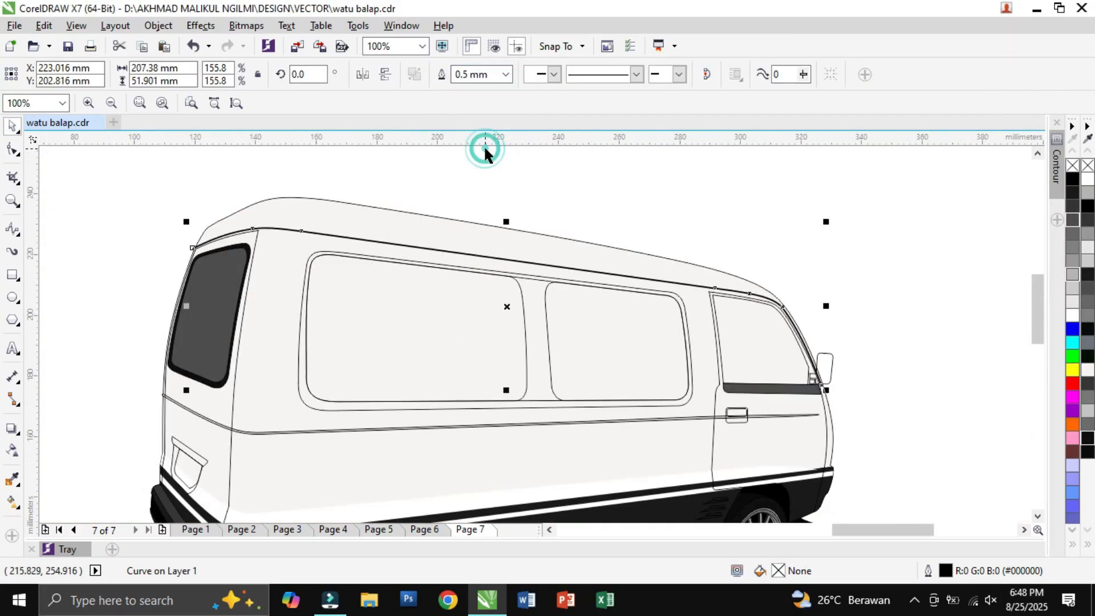
{"action": "left_click", "coordinate": [1004, 272]}
Fill the side mirror housing shape with white (#FFFFFF)
{"action": "scroll", "coordinate": [813, 347], "scroll_direction": "up", "scroll_amount": 2}
{"action": "left_click", "coordinate": [830, 365]}
{"action": "scroll", "coordinate": [956, 340], "scroll_direction": "up", "scroll_amount": 1}
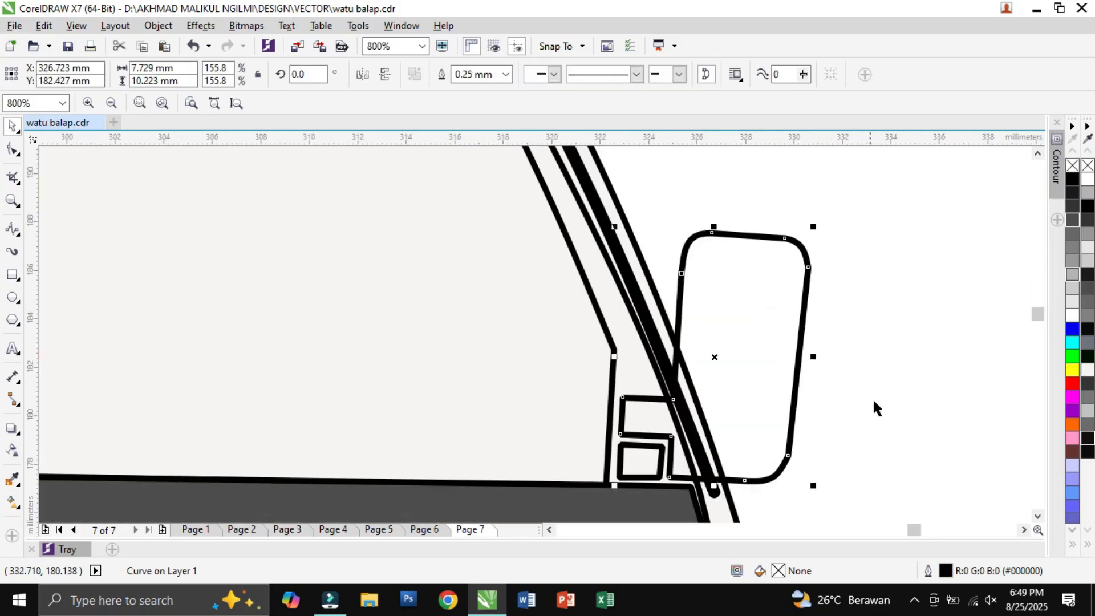
{"action": "left_click", "coordinate": [1088, 266]}
{"action": "left_click", "coordinate": [1072, 315]}
{"action": "left_click", "coordinate": [917, 251]}
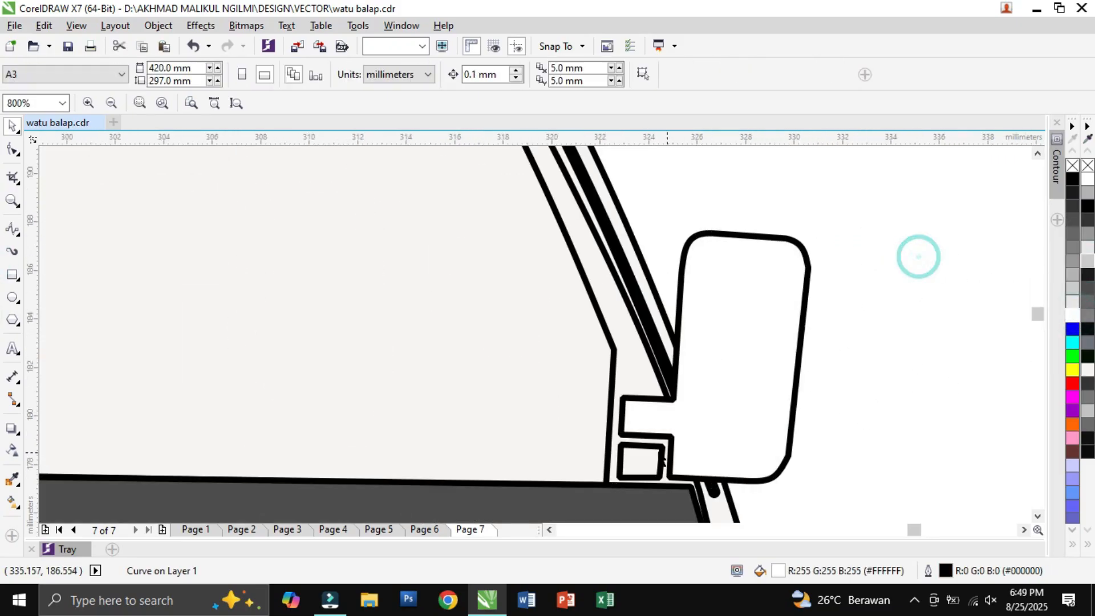
Draw a closed B-spline about 4.8 by 9.2 mm just inside the side mirror housing and fill it with white
{"action": "left_click", "coordinate": [12, 231]}
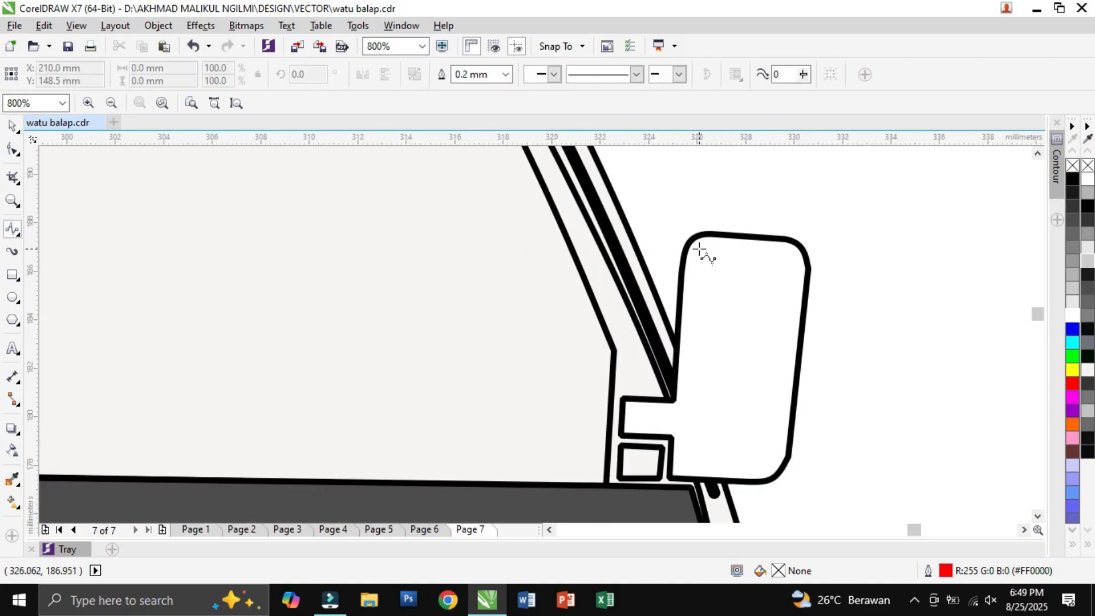
{"action": "left_click", "coordinate": [699, 248]}
{"action": "left_click", "coordinate": [708, 243]}
{"action": "left_click", "coordinate": [780, 248]}
{"action": "left_click", "coordinate": [793, 248]}
{"action": "left_click", "coordinate": [798, 259]}
{"action": "left_click", "coordinate": [781, 446]}
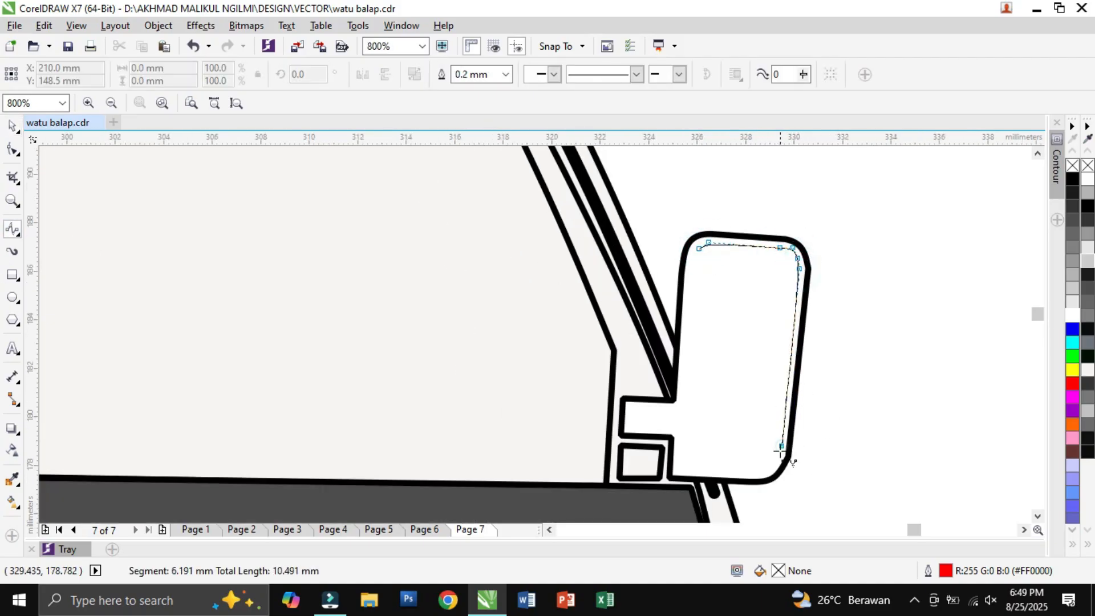
{"action": "left_click", "coordinate": [694, 466]}
{"action": "left_click", "coordinate": [683, 465]}
{"action": "left_click", "coordinate": [681, 457]}
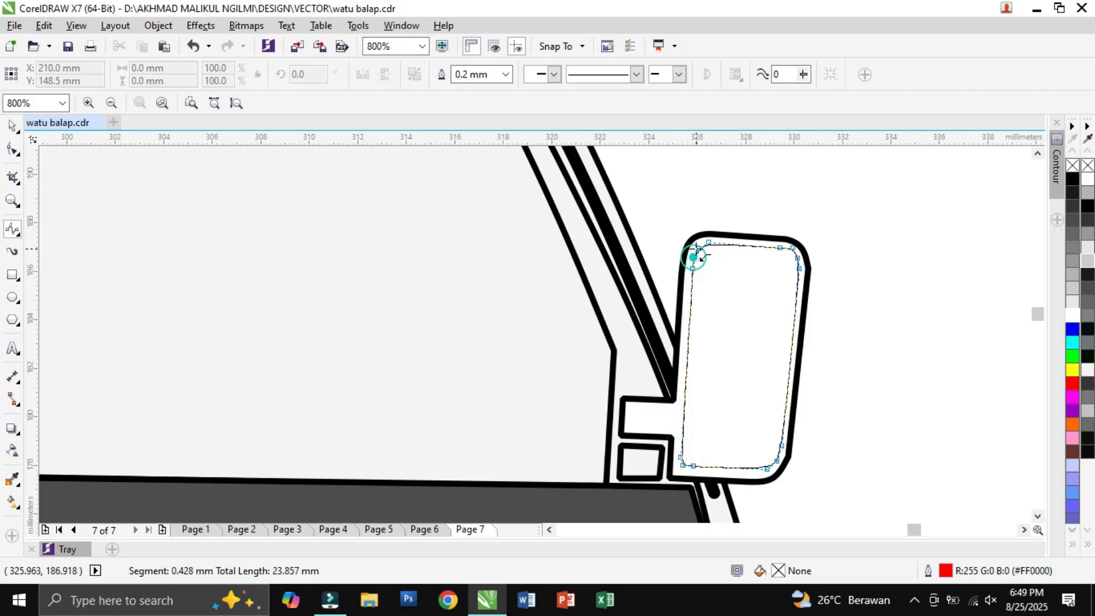
{"action": "left_click", "coordinate": [694, 257]}
{"action": "left_click", "coordinate": [1072, 285]}
{"action": "left_click", "coordinate": [1073, 315]}
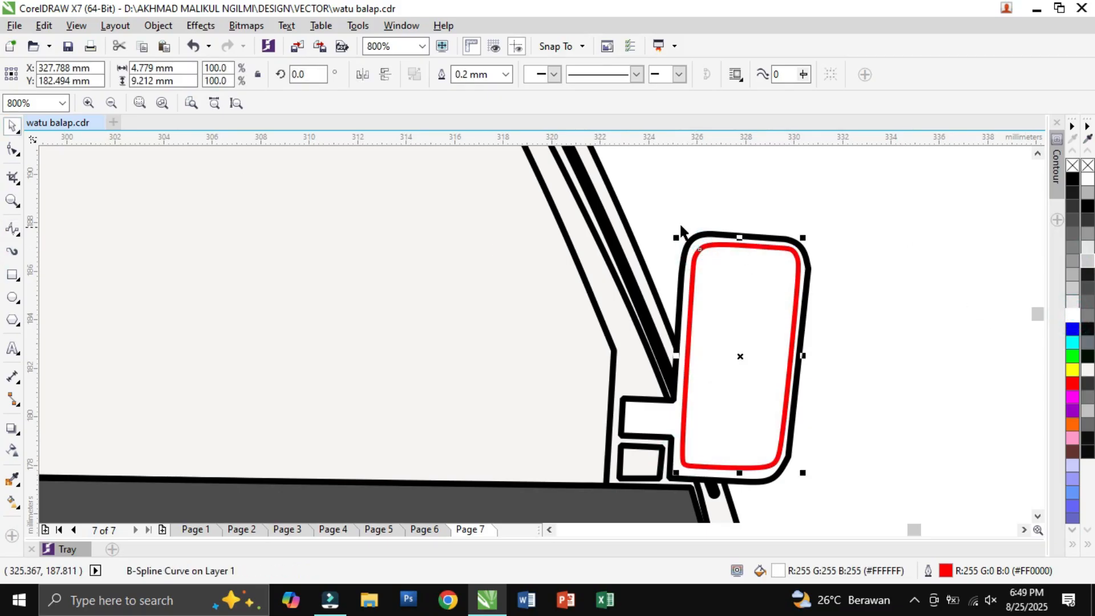
Fill the side mirror housing and the small bracket beside it with black
{"action": "left_click", "coordinate": [704, 229]}
{"action": "left_click", "coordinate": [1073, 206]}
{"action": "left_click", "coordinate": [1073, 180]}
{"action": "left_click", "coordinate": [933, 250]}
{"action": "left_click", "coordinate": [631, 448]}
{"action": "left_click", "coordinate": [1073, 180]}
{"action": "left_click", "coordinate": [915, 247]}
Remove the outline from the white mirror glass shape
{"action": "scroll", "coordinate": [863, 342], "scroll_direction": "down", "scroll_amount": 2}
{"action": "scroll", "coordinate": [903, 305], "scroll_direction": "up", "scroll_amount": 2}
{"action": "left_click", "coordinate": [651, 297]}
{"action": "left_click", "coordinate": [503, 76]}
{"action": "left_click", "coordinate": [499, 89]}
{"action": "left_click", "coordinate": [891, 256]}
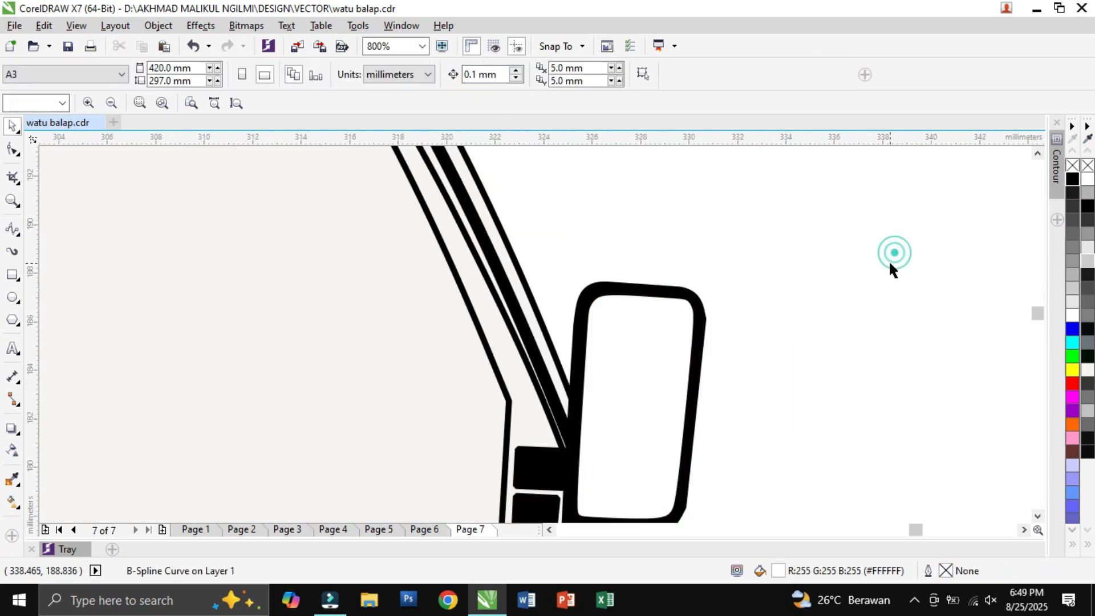
{"action": "scroll", "coordinate": [891, 259], "scroll_direction": "down", "scroll_amount": 3}
{"action": "left_click", "coordinate": [914, 245]}
{"action": "scroll", "coordinate": [715, 334], "scroll_direction": "down", "scroll_amount": 1}
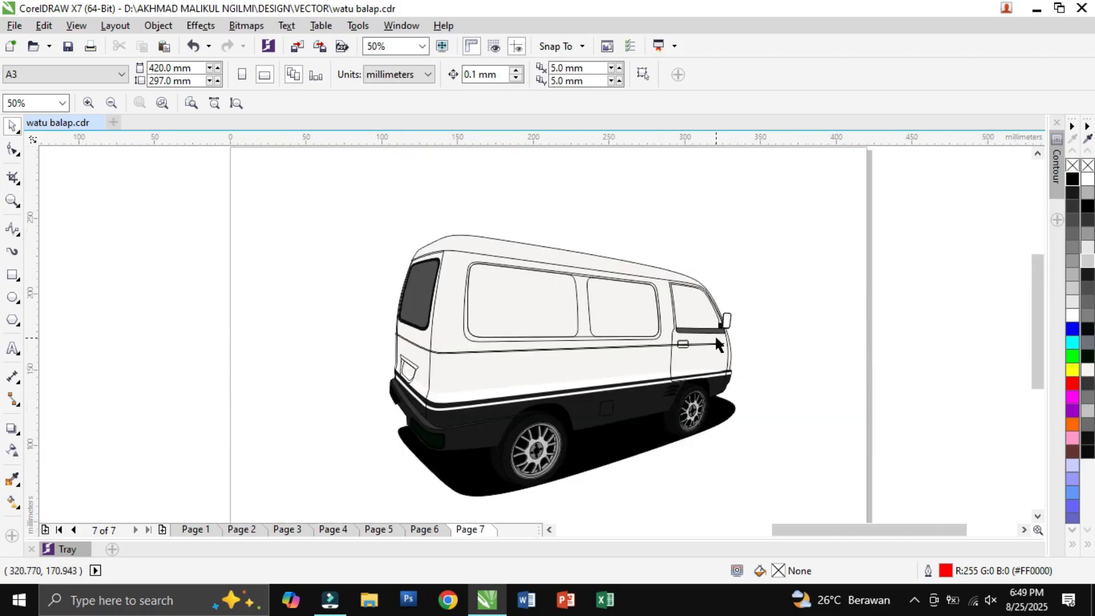
Fill the door handle's inner rounded rectangle with 90% Black and its larger base rectangle with 20% Black (#CCCCCC)
{"action": "scroll", "coordinate": [579, 374], "scroll_direction": "up", "scroll_amount": 5}
{"action": "left_click", "coordinate": [618, 237]}
{"action": "left_click", "coordinate": [1072, 185]}
{"action": "left_click", "coordinate": [624, 463]}
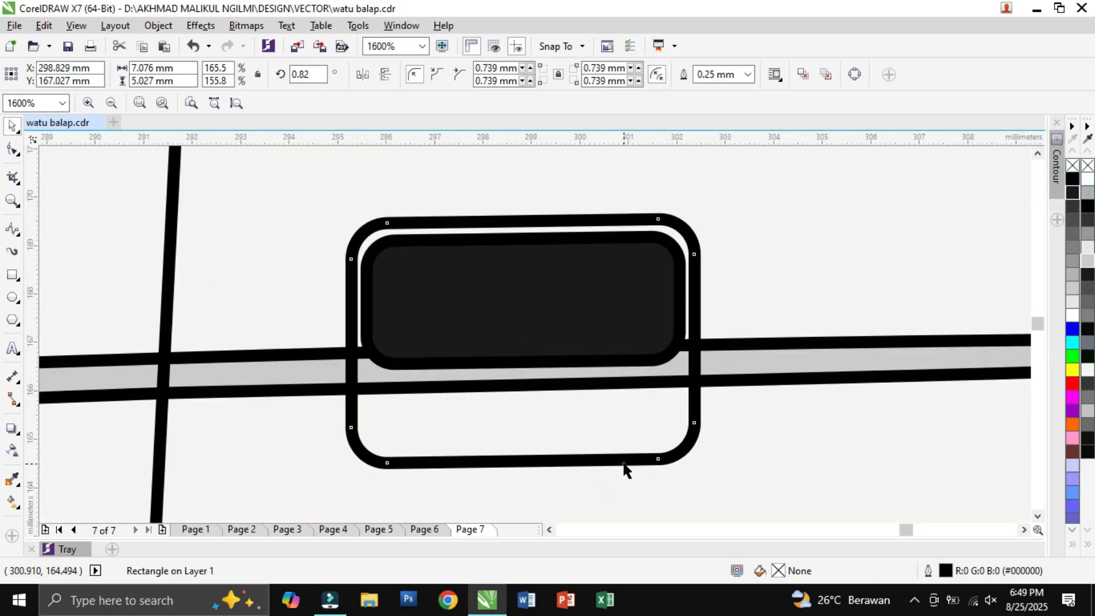
{"action": "left_click", "coordinate": [1087, 221]}
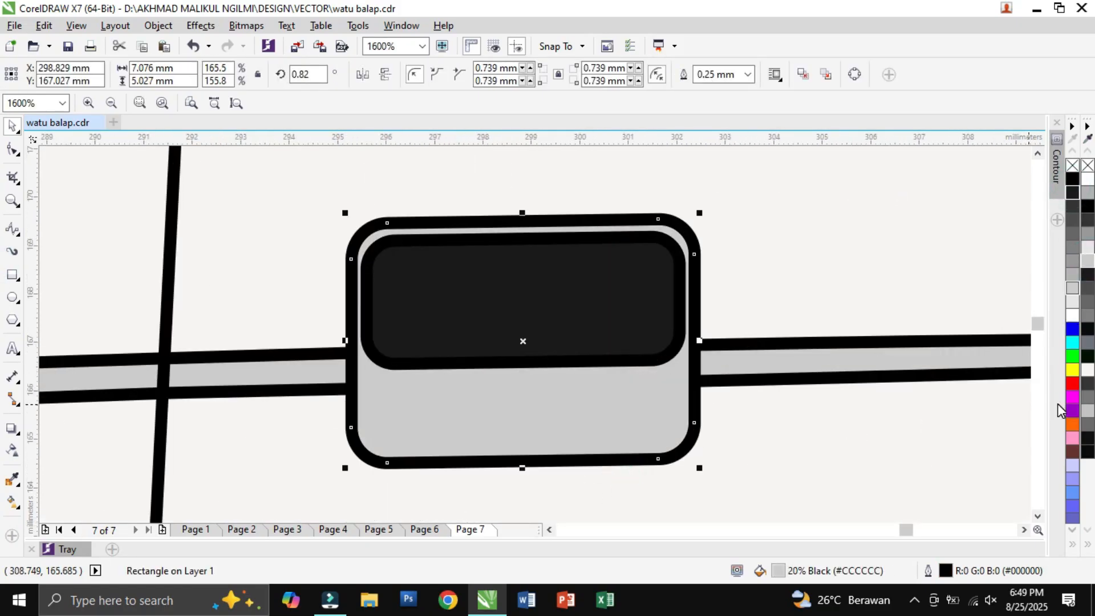
Send the door handle's base rectangle to the back, behind the van body
{"action": "key", "text": "shift+Page_Down"}
{"action": "key", "text": "ctrl+z"}
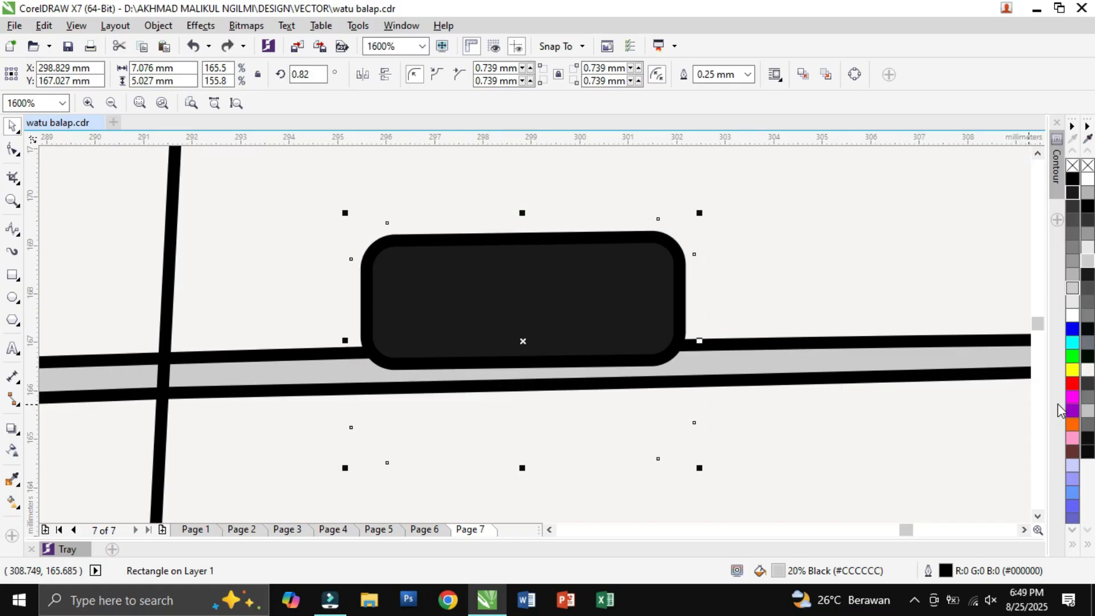
{"action": "scroll", "coordinate": [820, 448], "scroll_direction": "down", "scroll_amount": 3}
{"action": "scroll", "coordinate": [819, 449], "scroll_direction": "down", "scroll_amount": 2}
{"action": "left_click", "coordinate": [901, 285]}
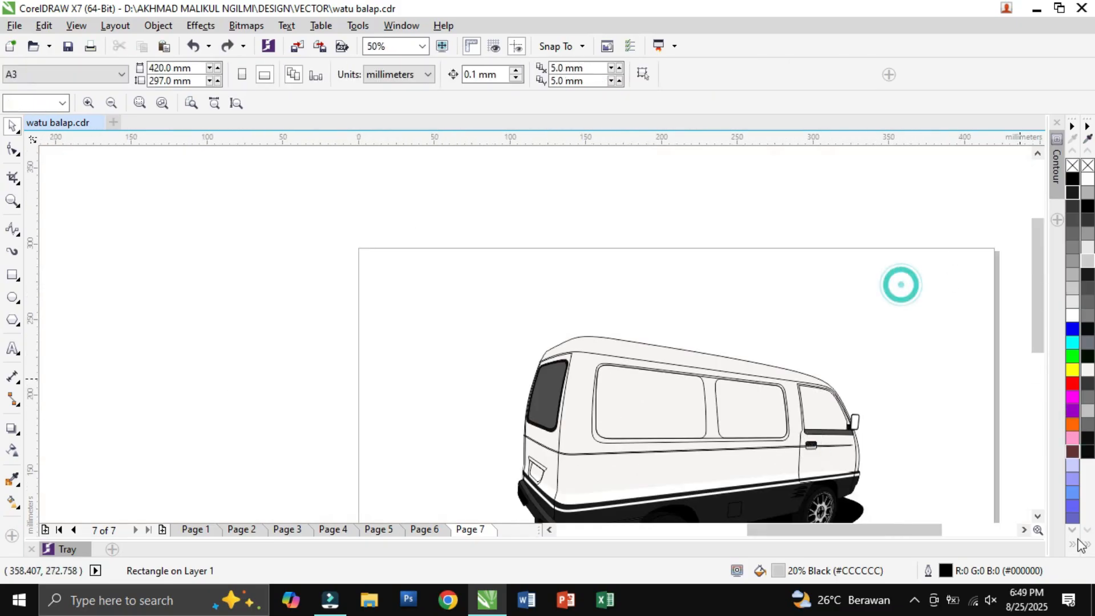
Fill the inner panel of the rear licence-plate recess with light gray and the strip above it with medium gray
{"action": "left_click", "coordinate": [1035, 516]}
{"action": "scroll", "coordinate": [615, 372], "scroll_direction": "up", "scroll_amount": 2}
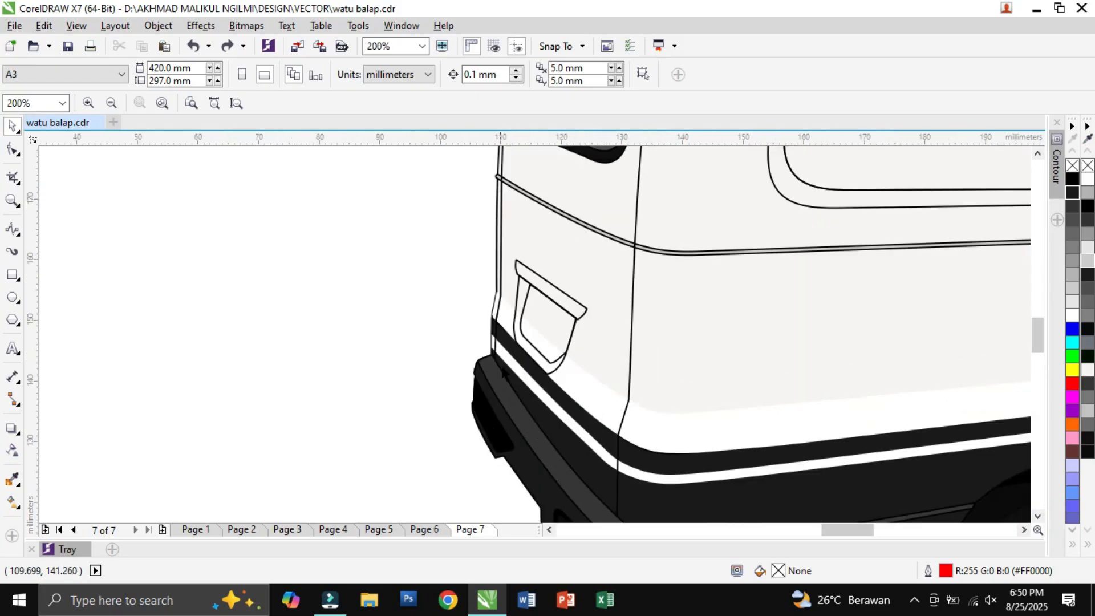
{"action": "left_click", "coordinate": [519, 325]}
{"action": "left_click", "coordinate": [1087, 254]}
{"action": "left_click", "coordinate": [519, 268]}
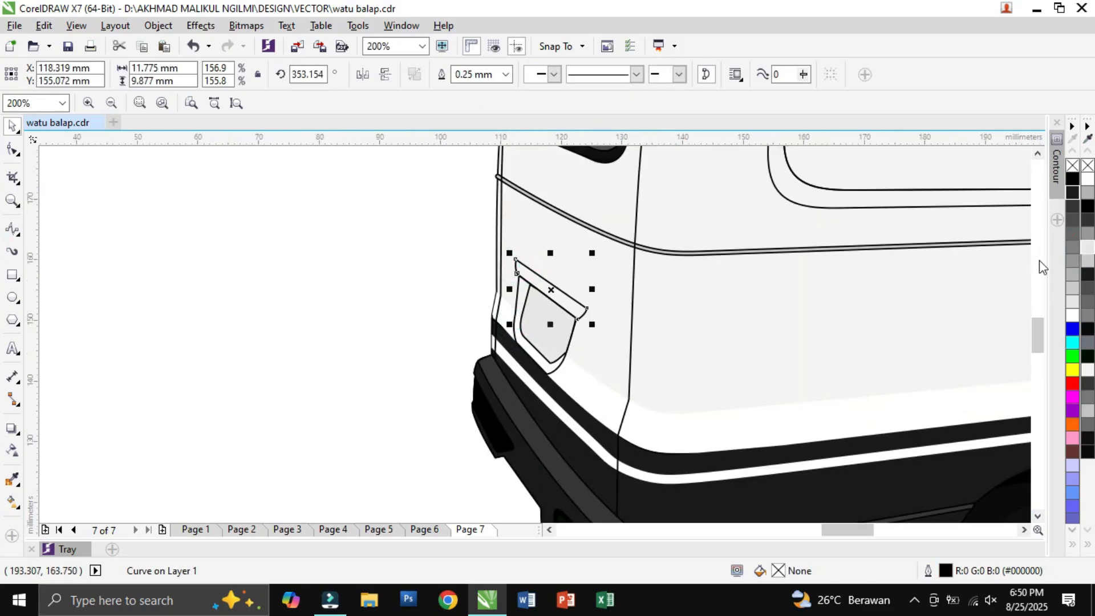
{"action": "left_click", "coordinate": [1087, 316]}
{"action": "left_click", "coordinate": [523, 296]}
{"action": "left_click", "coordinate": [214, 288]}
Fill the main van body with a slightly darker light gray
{"action": "left_click", "coordinate": [678, 357]}
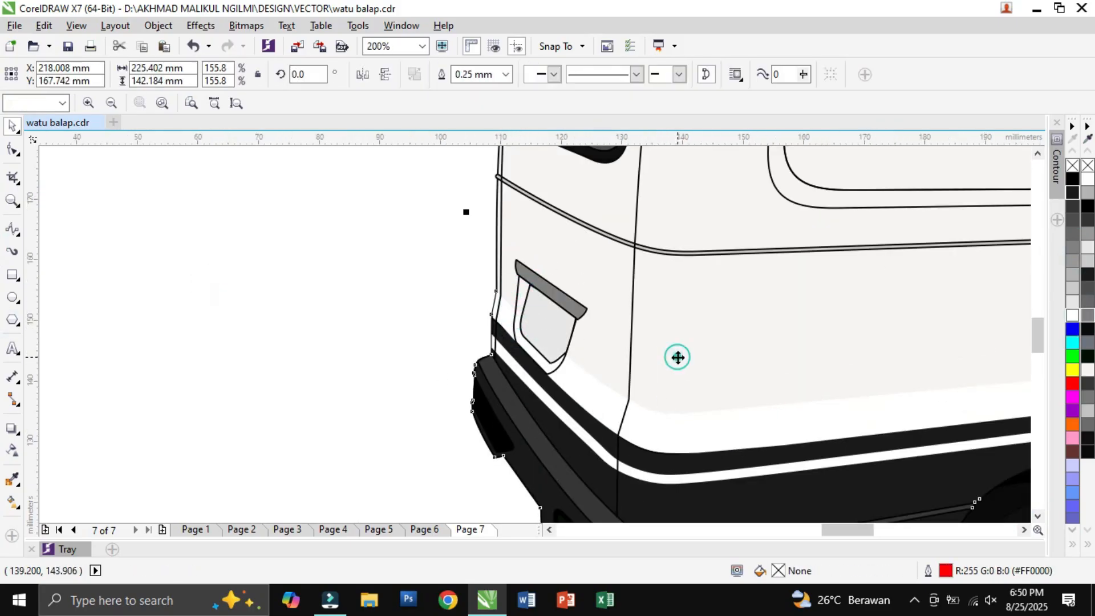
{"action": "left_click", "coordinate": [1073, 304]}
{"action": "left_click", "coordinate": [319, 358]}
{"action": "scroll", "coordinate": [344, 348], "scroll_direction": "down", "scroll_amount": 2}
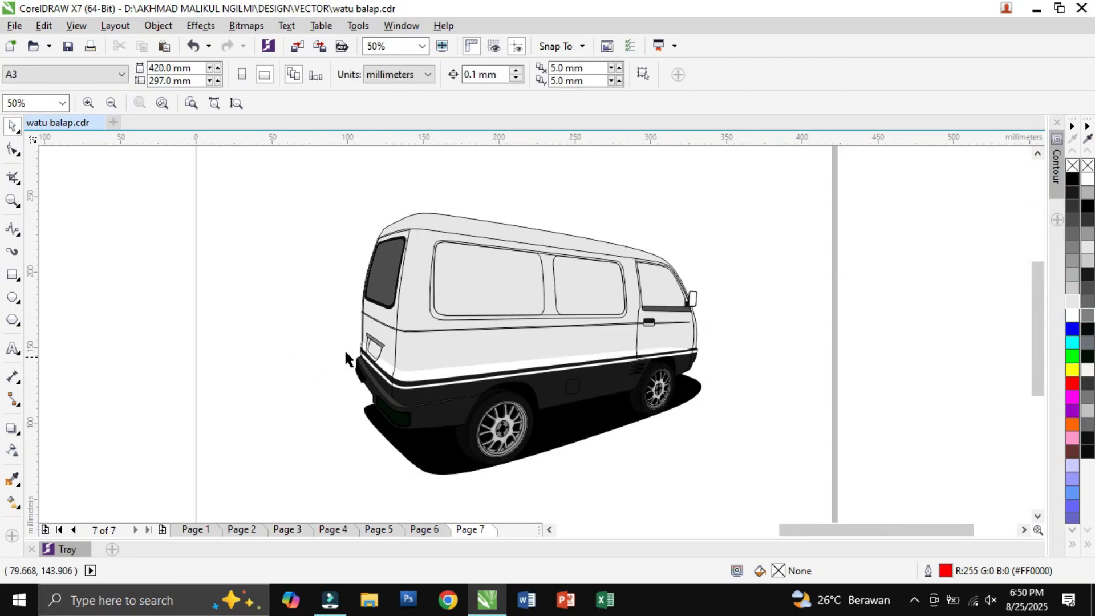
Try to fill the surround of the long side windows with white
{"action": "scroll", "coordinate": [796, 310], "scroll_direction": "up", "scroll_amount": 1}
{"action": "left_click", "coordinate": [410, 326]}
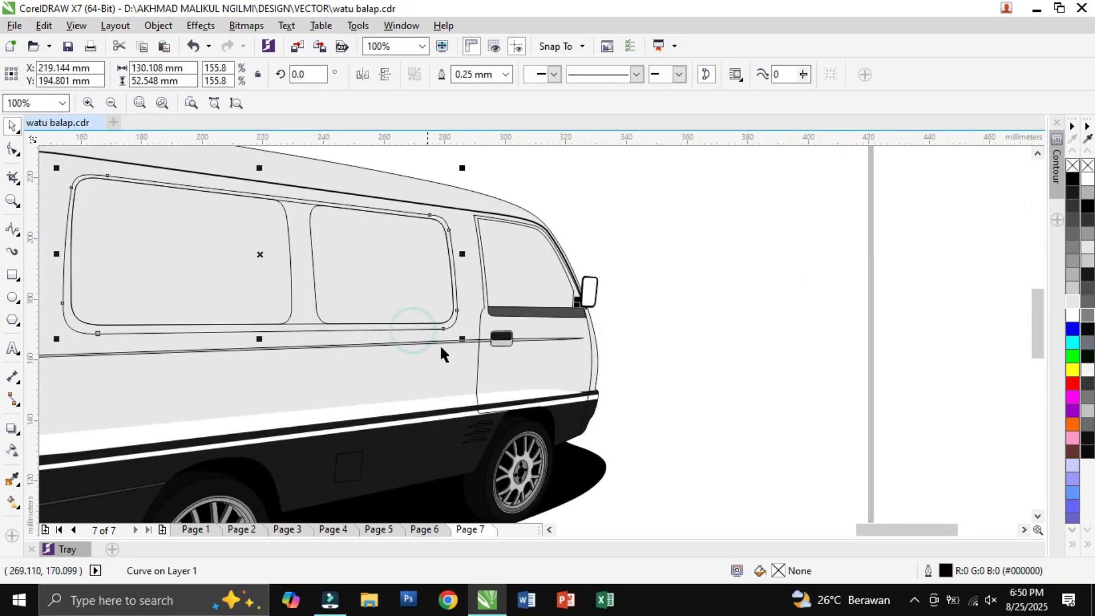
{"action": "left_click", "coordinate": [1073, 315]}
{"action": "key", "text": "ctrl+z"}
Fill the two long side windows with medium gray
{"action": "left_click", "coordinate": [276, 325]}
{"action": "right_click", "coordinate": [281, 328]}
{"action": "left_click", "coordinate": [726, 251]}
{"action": "left_click", "coordinate": [826, 186]}
{"action": "left_click", "coordinate": [310, 222]}
{"action": "left_click", "coordinate": [1090, 232]}
{"action": "left_click", "coordinate": [790, 274]}
{"action": "left_click", "coordinate": [302, 324]}
{"action": "left_click", "coordinate": [320, 330]}
{"action": "left_click", "coordinate": [929, 230]}
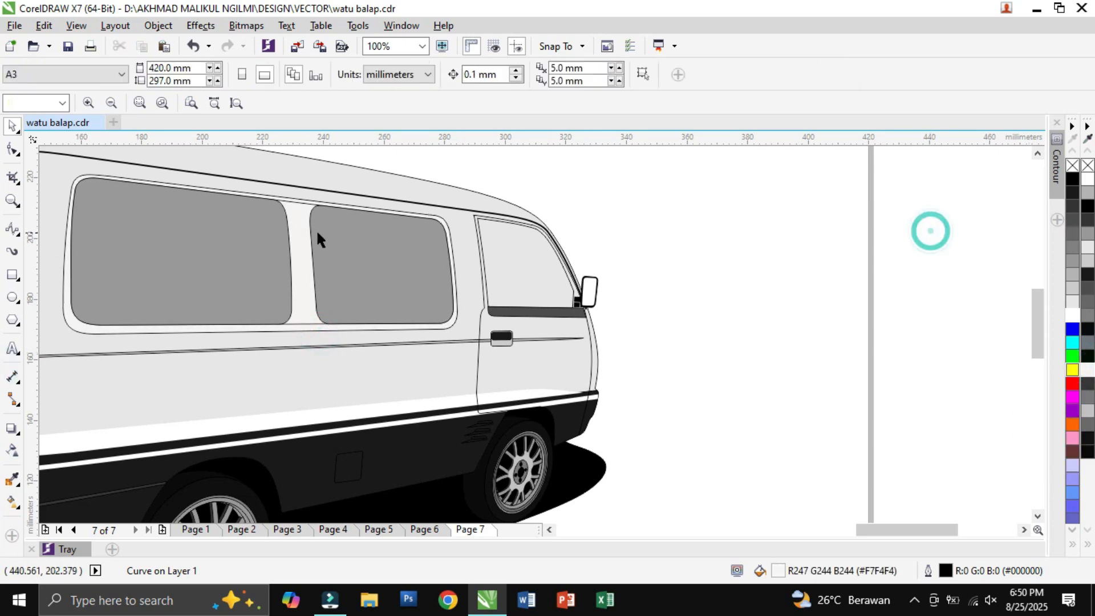
{"action": "left_click", "coordinate": [286, 201]}
{"action": "key", "text": "ctrl+z"}
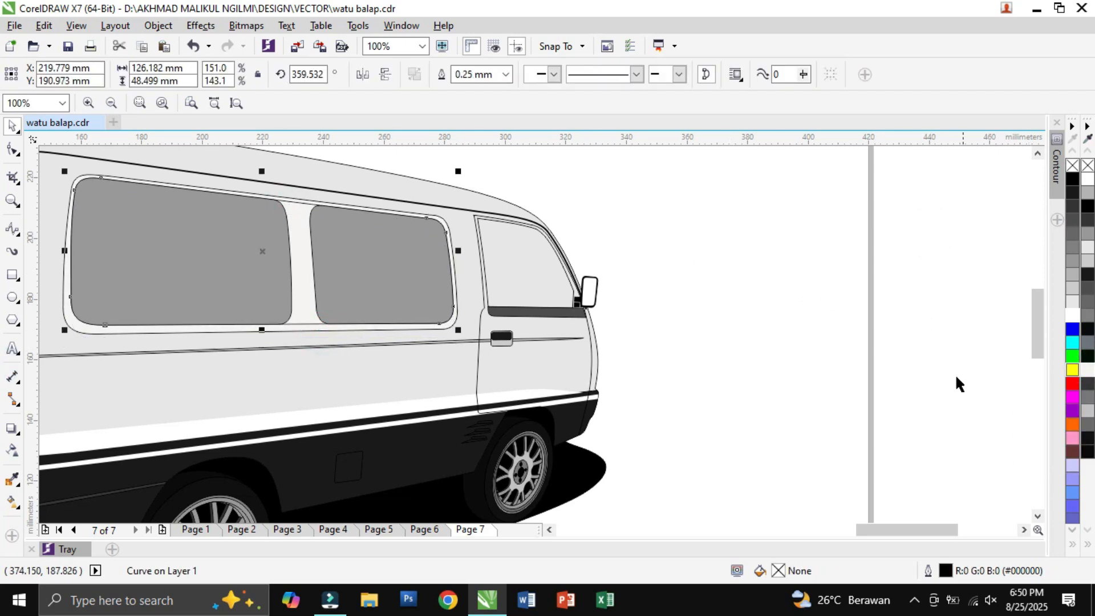
Fill the rear window and the two long side windows with 80% Black (#333333)
{"action": "scroll", "coordinate": [674, 273], "scroll_direction": "down", "scroll_amount": 2}
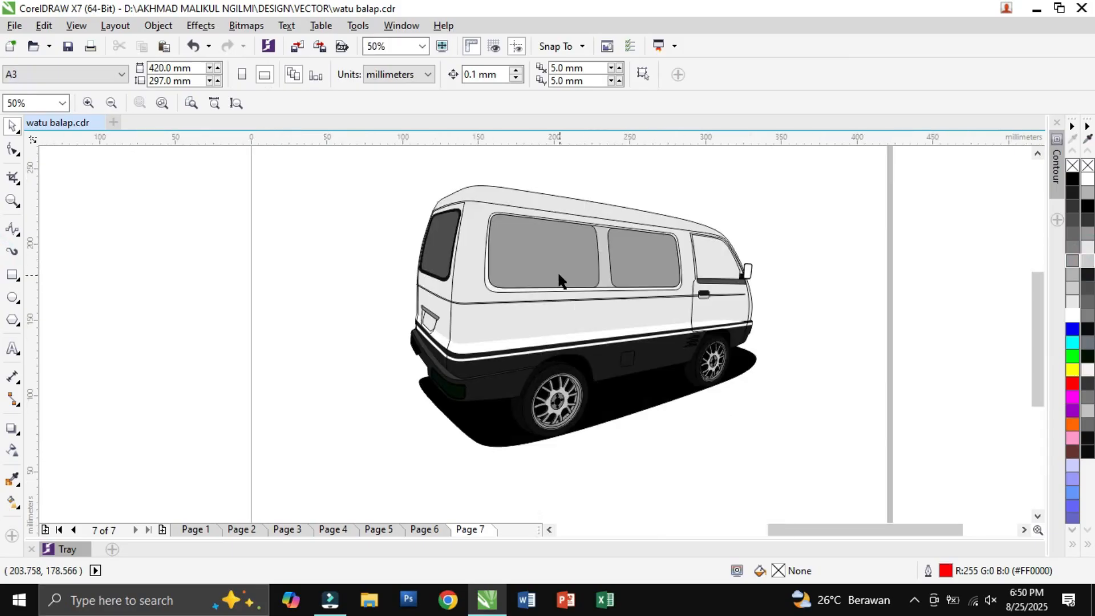
{"action": "scroll", "coordinate": [678, 273], "scroll_direction": "up", "scroll_amount": 2}
{"action": "left_click", "coordinate": [1086, 206]}
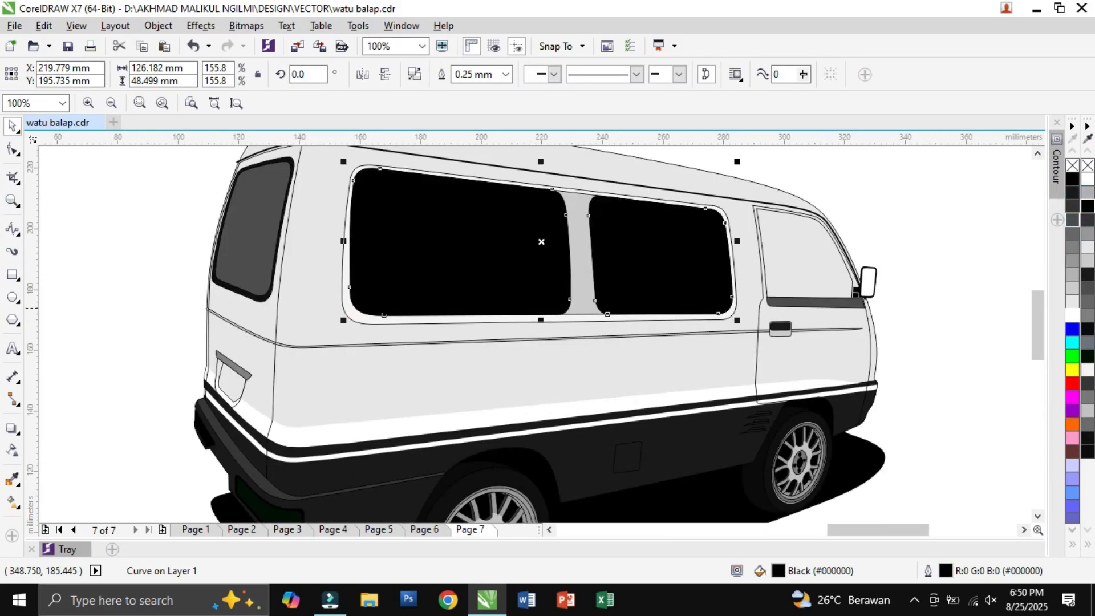
{"action": "left_click", "coordinate": [252, 214]}
{"action": "left_click", "coordinate": [1091, 240]}
{"action": "left_click", "coordinate": [1088, 221]}
{"action": "left_click", "coordinate": [455, 242]}
{"action": "left_click", "coordinate": [1088, 220]}
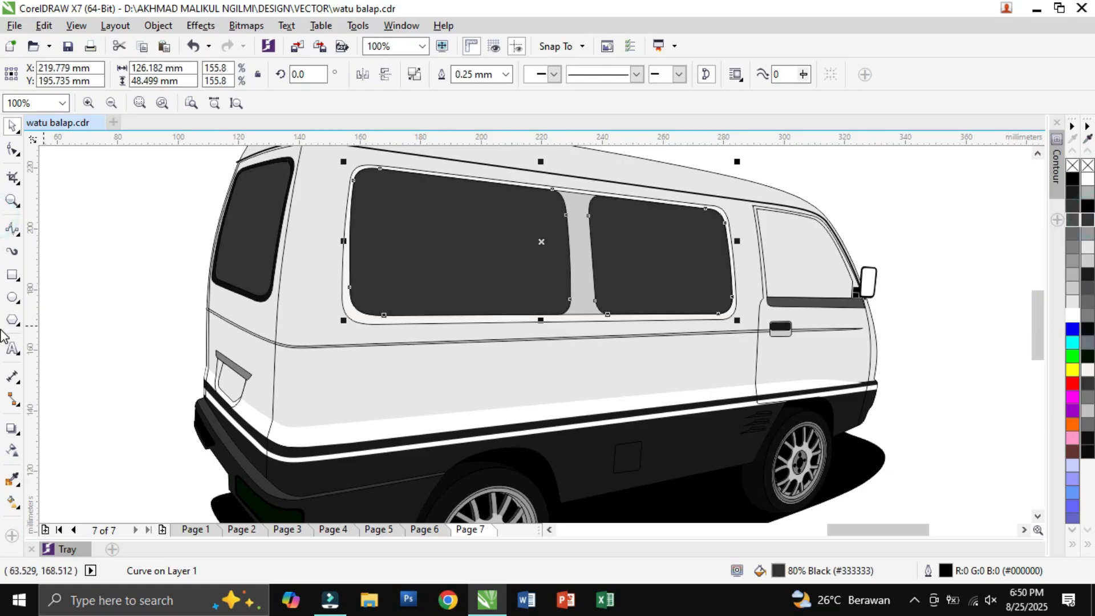
Draw a closed B-spline reflection curve about 258 × 54 mm, its wavy lower edge crossing the upper part of all the windows
{"action": "left_click", "coordinate": [128, 247]}
{"action": "left_click", "coordinate": [12, 229]}
{"action": "left_click", "coordinate": [183, 256]}
{"action": "left_click", "coordinate": [243, 203]}
{"action": "left_click", "coordinate": [268, 189]}
{"action": "left_click", "coordinate": [364, 184]}
{"action": "left_click", "coordinate": [421, 185]}
{"action": "left_click", "coordinate": [528, 207]}
{"action": "left_click", "coordinate": [659, 234]}
{"action": "left_click", "coordinate": [698, 246]}
{"action": "left_click", "coordinate": [734, 241]}
{"action": "left_click", "coordinate": [767, 233]}
{"action": "left_click", "coordinate": [789, 239]}
{"action": "left_click", "coordinate": [822, 257]}
{"action": "left_click", "coordinate": [851, 279]}
{"action": "left_click", "coordinate": [895, 290]}
{"action": "left_click", "coordinate": [529, 140]}
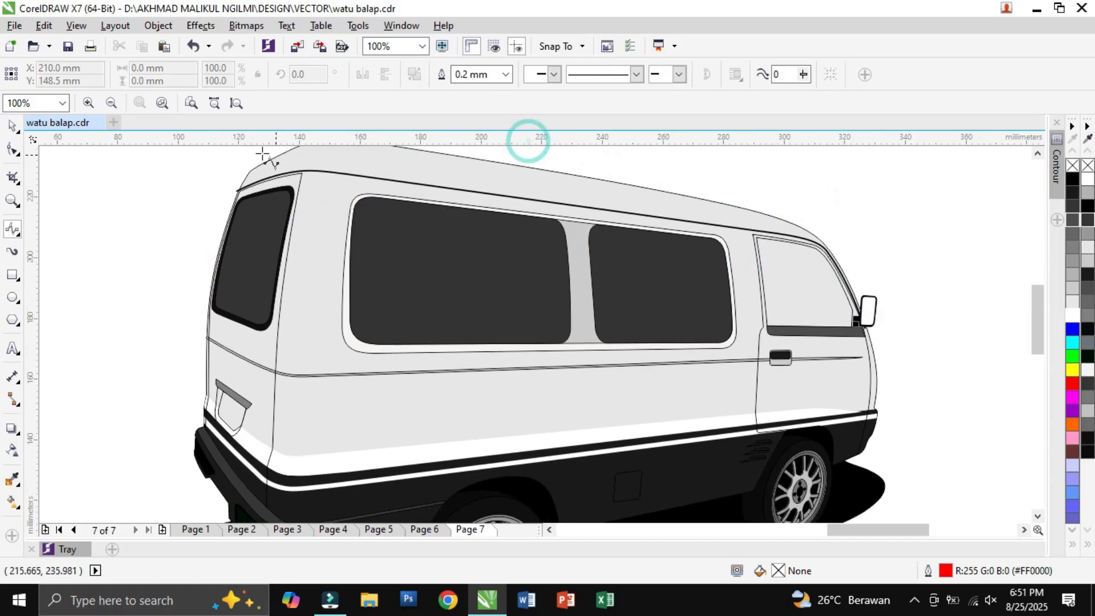
{"action": "left_click", "coordinate": [211, 159]}
{"action": "left_click", "coordinate": [115, 238]}
{"action": "left_click", "coordinate": [127, 323]}
{"action": "left_click", "coordinate": [181, 302]}
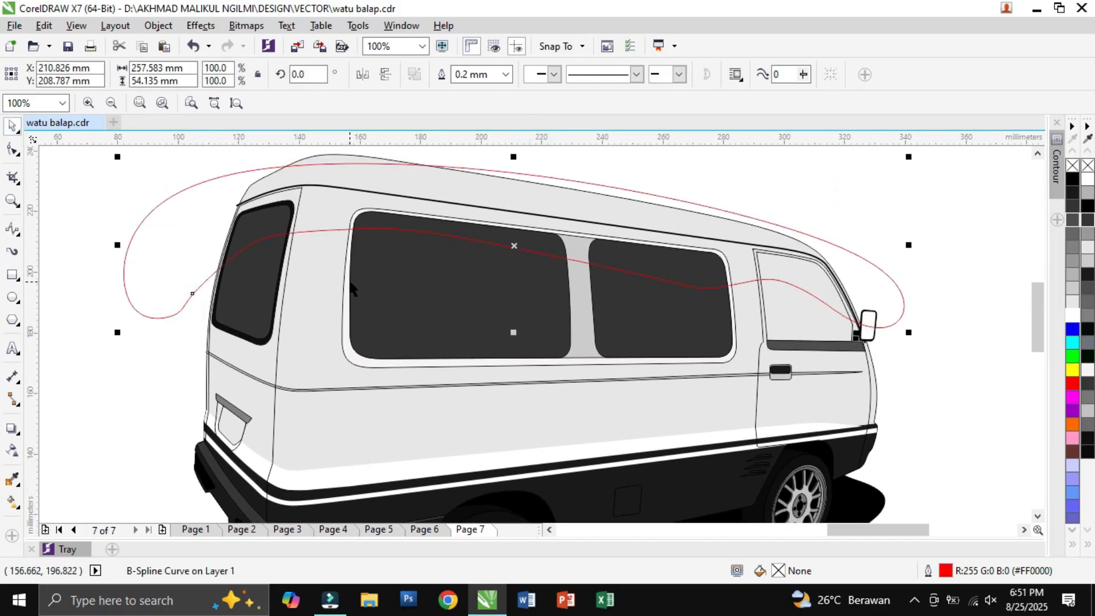
Intersect the reflection curve with the long side windows and with the rear window
{"action": "left_click", "coordinate": [350, 282], "text": "shift"}
{"action": "left_click", "coordinate": [473, 77]}
{"action": "left_click", "coordinate": [963, 201]}
{"action": "left_click", "coordinate": [316, 229]}
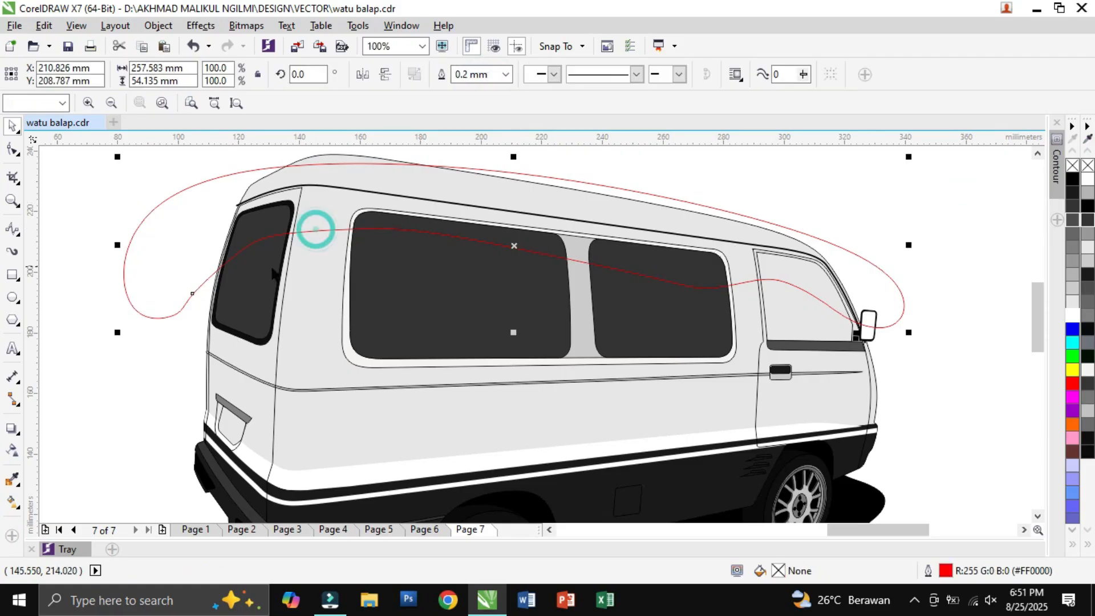
{"action": "left_click", "coordinate": [268, 279], "text": "shift"}
{"action": "scroll", "coordinate": [851, 377], "scroll_direction": "up", "scroll_amount": 2}
{"action": "scroll", "coordinate": [851, 378], "scroll_direction": "down", "scroll_amount": 2}
{"action": "scroll", "coordinate": [861, 437], "scroll_direction": "up", "scroll_amount": 3}
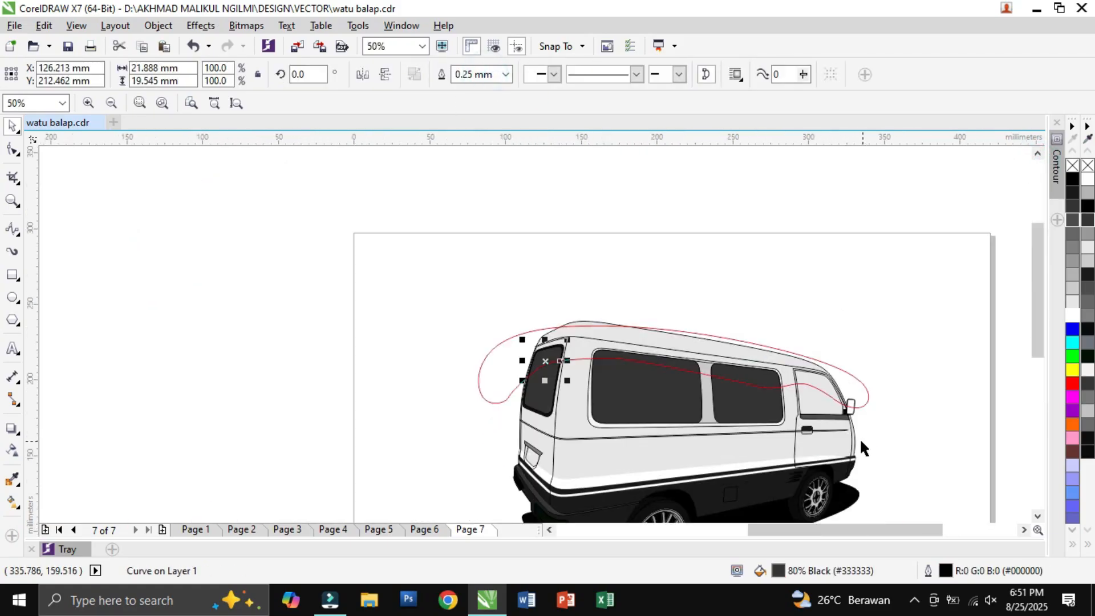
Intersect the reflection curve with the front door window, and delete the curve
{"action": "left_click", "coordinate": [851, 322]}
{"action": "left_click", "coordinate": [614, 276], "text": "shift"}
{"action": "left_click", "coordinate": [485, 78]}
{"action": "left_click", "coordinate": [945, 206]}
{"action": "left_click", "coordinate": [895, 279]}
{"action": "key", "text": "Delete"}
Fill the front door window with 80% Black
{"action": "scroll", "coordinate": [895, 279], "scroll_direction": "down", "scroll_amount": 1}
{"action": "left_click", "coordinate": [809, 316]}
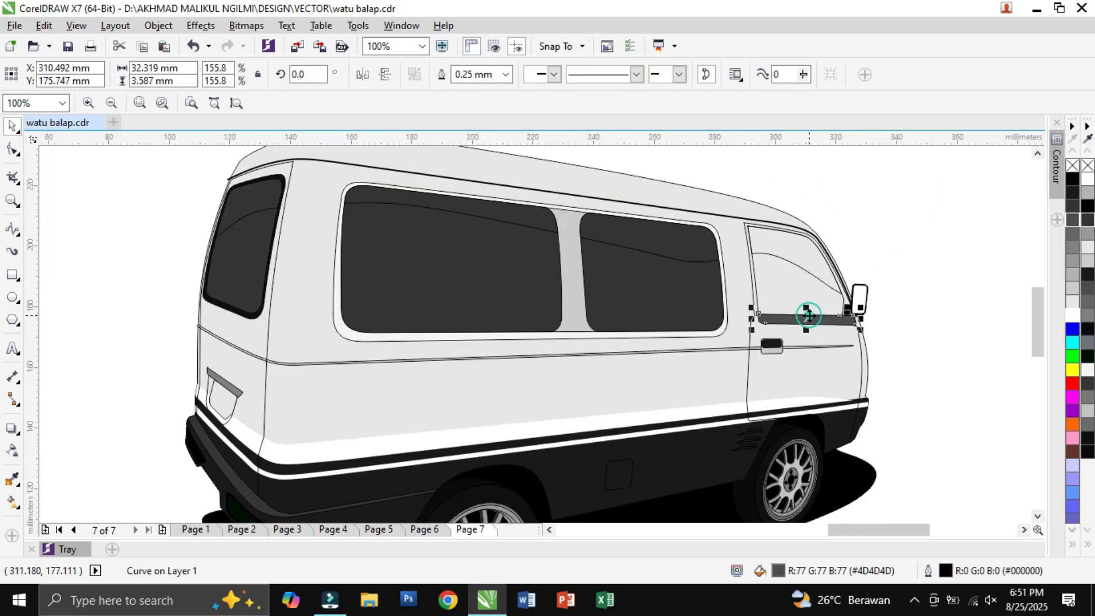
{"action": "left_click", "coordinate": [757, 295]}
{"action": "left_click", "coordinate": [1088, 220]}
{"action": "left_click", "coordinate": [898, 227]}
Weld the reflection pieces of the rear, side and door windows into one object and fill it with white
{"action": "left_click", "coordinate": [234, 223]}
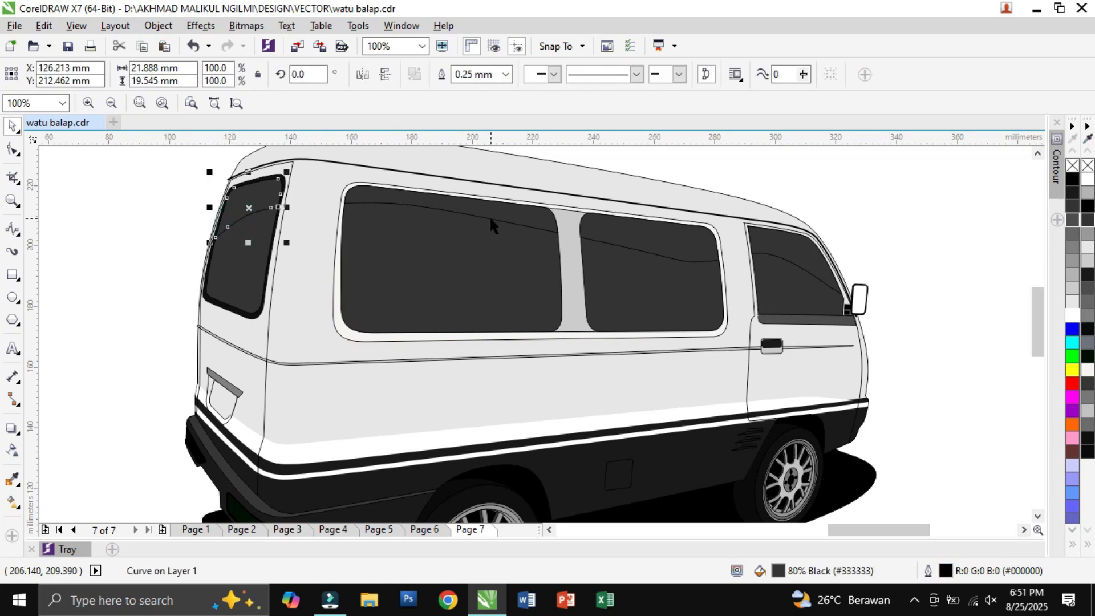
{"action": "left_click", "coordinate": [489, 233], "text": "shift"}
{"action": "left_click", "coordinate": [786, 256], "text": "shift"}
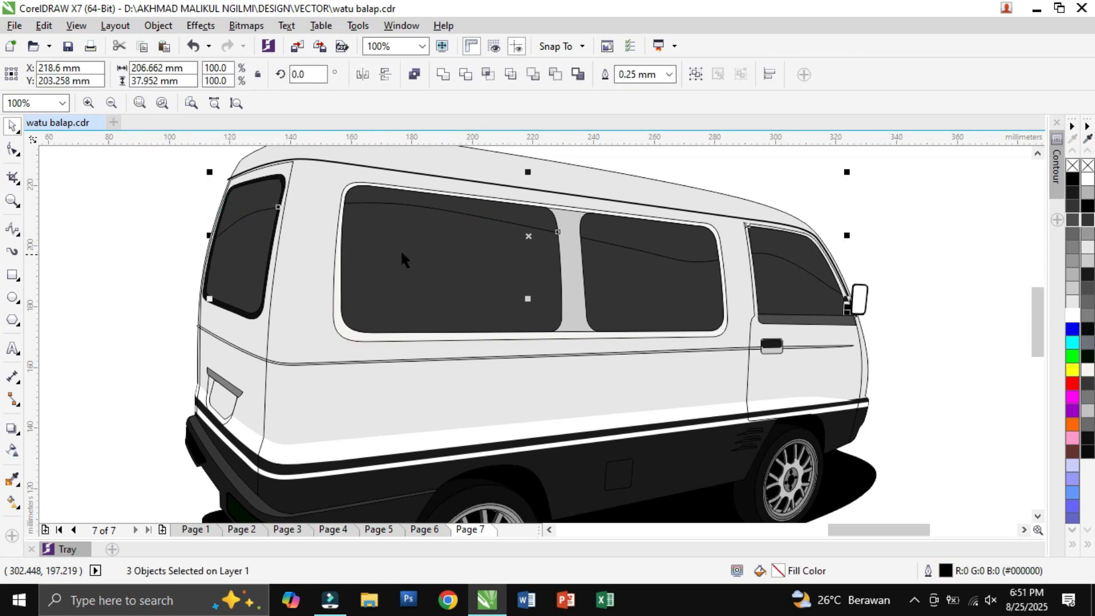
{"action": "left_click", "coordinate": [443, 75]}
{"action": "scroll", "coordinate": [723, 333], "scroll_direction": "down", "scroll_amount": 1}
{"action": "scroll", "coordinate": [478, 274], "scroll_direction": "up", "scroll_amount": 1}
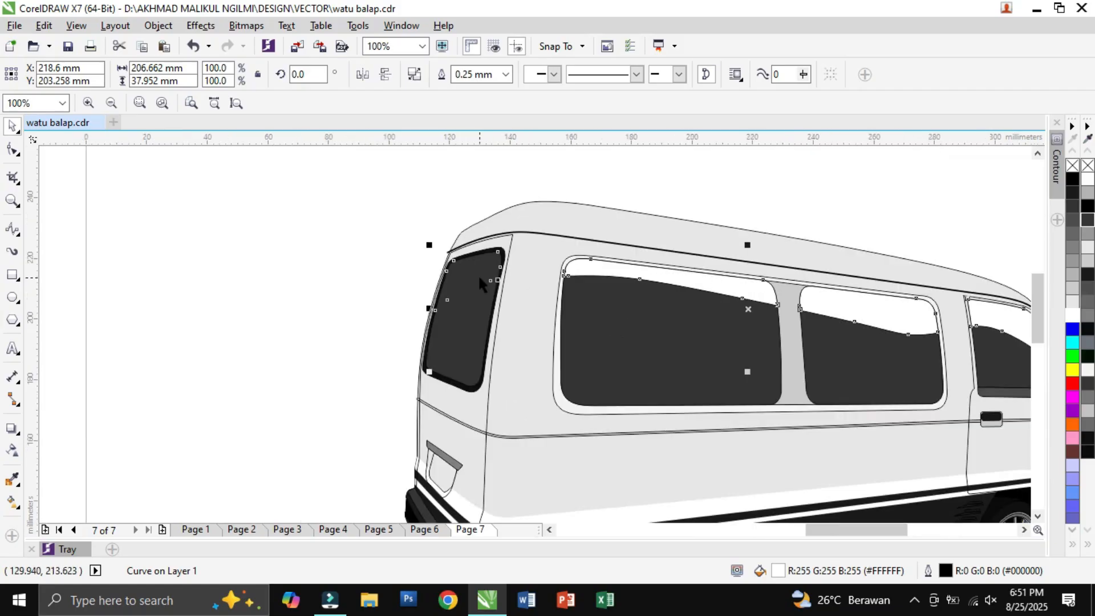
Apply an 89° linear transparency to the white window reflections, fading from their lower edge upward to 100
{"action": "left_click", "coordinate": [12, 450]}
{"action": "scroll", "coordinate": [717, 457], "scroll_direction": "down", "scroll_amount": 1}
{"action": "left_click_drag", "start_coordinate": [721, 402], "coordinate": [720, 342]}
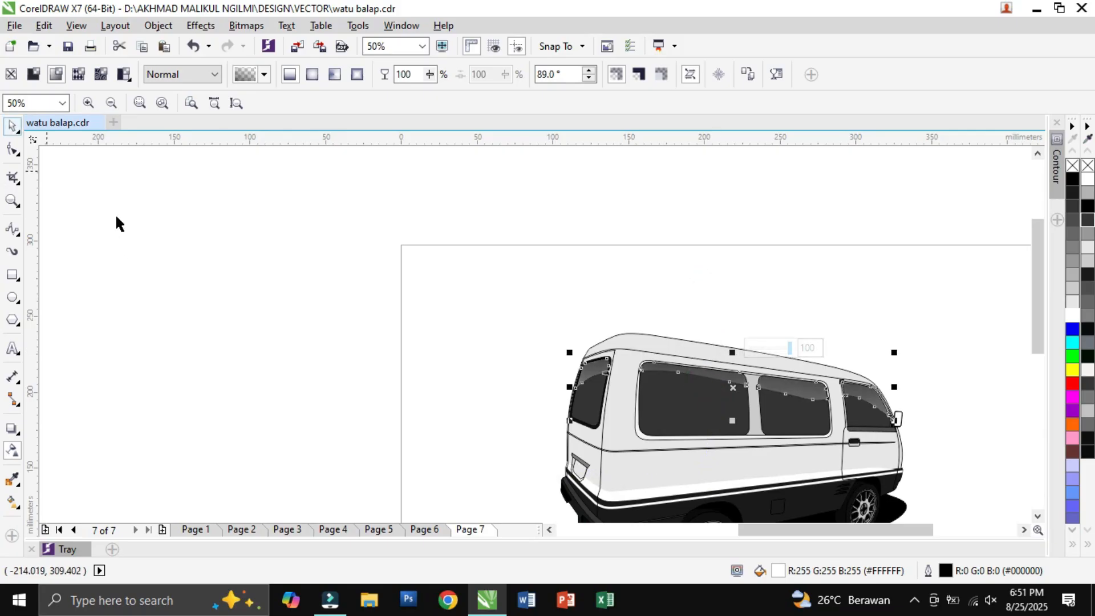
{"action": "left_click", "coordinate": [117, 223]}
Fill both rear bumper lights with orange (#FF6600)
{"action": "left_click", "coordinate": [1037, 516]}
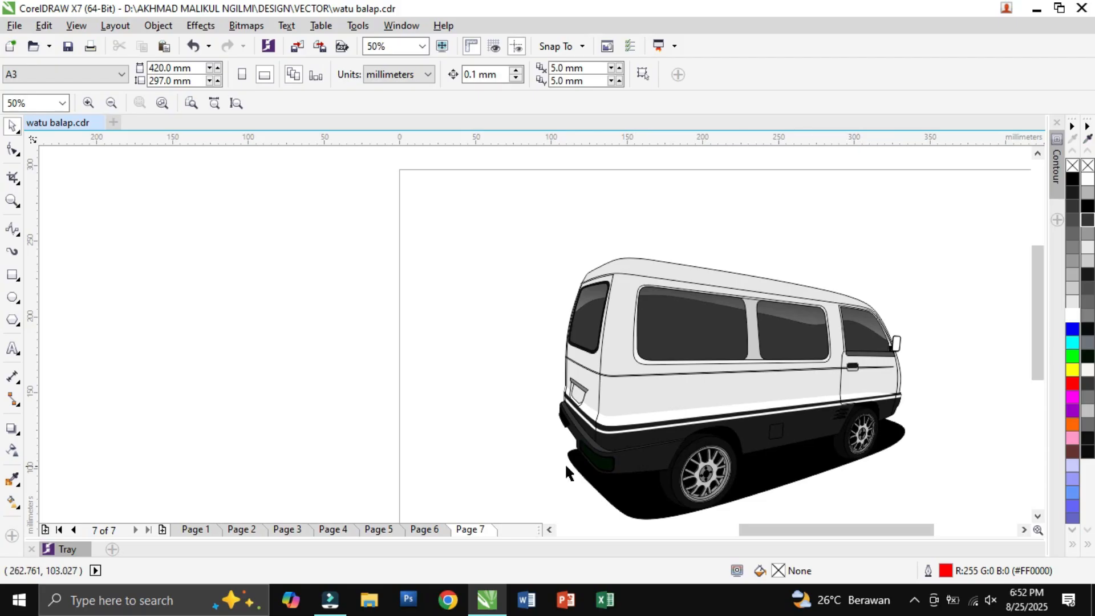
{"action": "scroll", "coordinate": [607, 466], "scroll_direction": "up", "scroll_amount": 3}
{"action": "left_click", "coordinate": [608, 462]}
{"action": "left_click", "coordinate": [1072, 425]}
{"action": "left_click", "coordinate": [434, 250]}
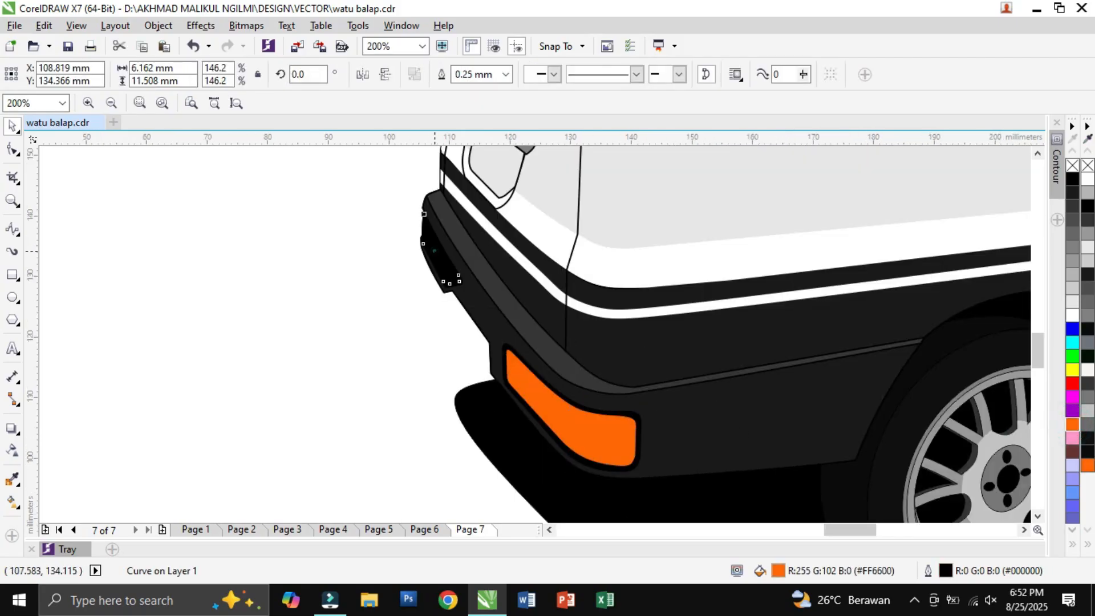
{"action": "scroll", "coordinate": [354, 274], "scroll_direction": "up", "scroll_amount": 3}
{"action": "left_click", "coordinate": [318, 262]}
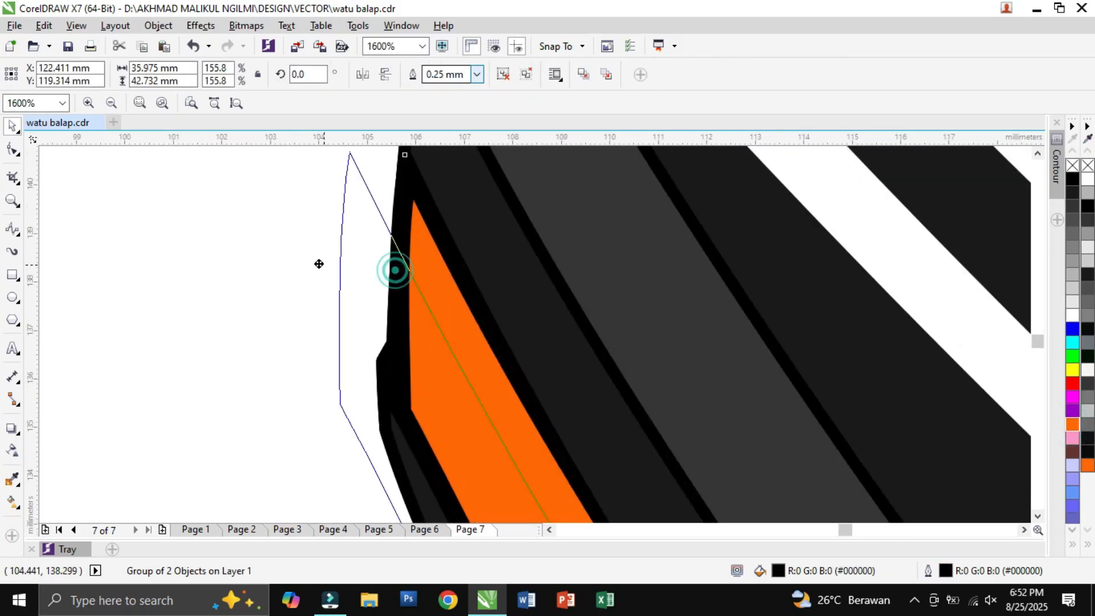
{"action": "scroll", "coordinate": [345, 338], "scroll_direction": "down", "scroll_amount": 3}
{"action": "scroll", "coordinate": [345, 338], "scroll_direction": "down", "scroll_amount": 5}
{"action": "scroll", "coordinate": [359, 439], "scroll_direction": "up", "scroll_amount": 3}
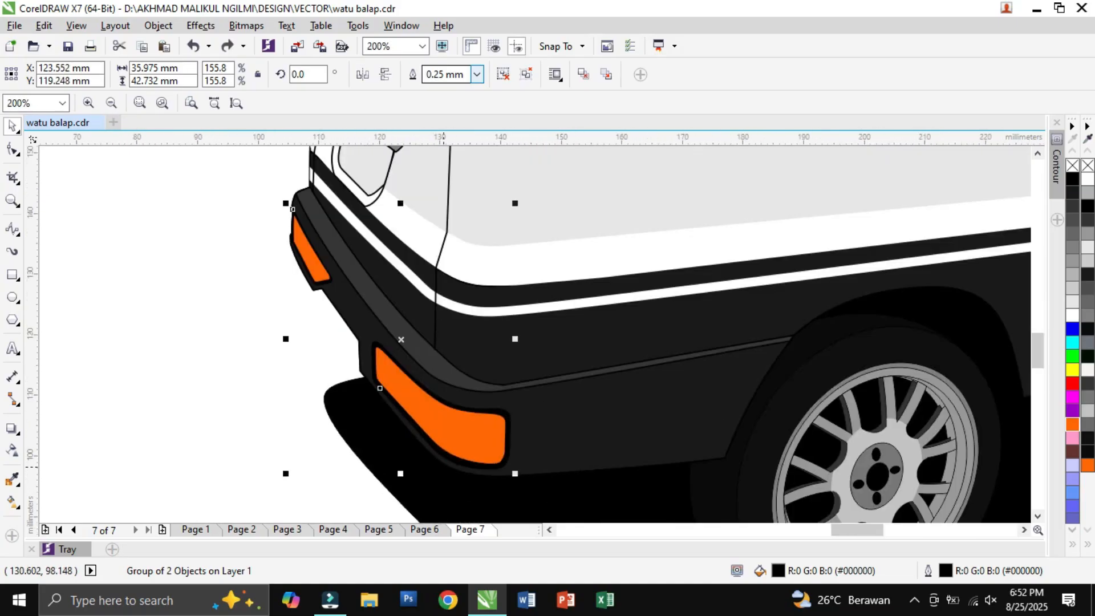
Draw a narrow upright rectangle about 4.6 × 17.9 mm across the middle of the larger orange bumper light
{"action": "key", "text": "F6"}
{"action": "left_click_drag", "start_coordinate": [379, 270], "coordinate": [411, 424]}
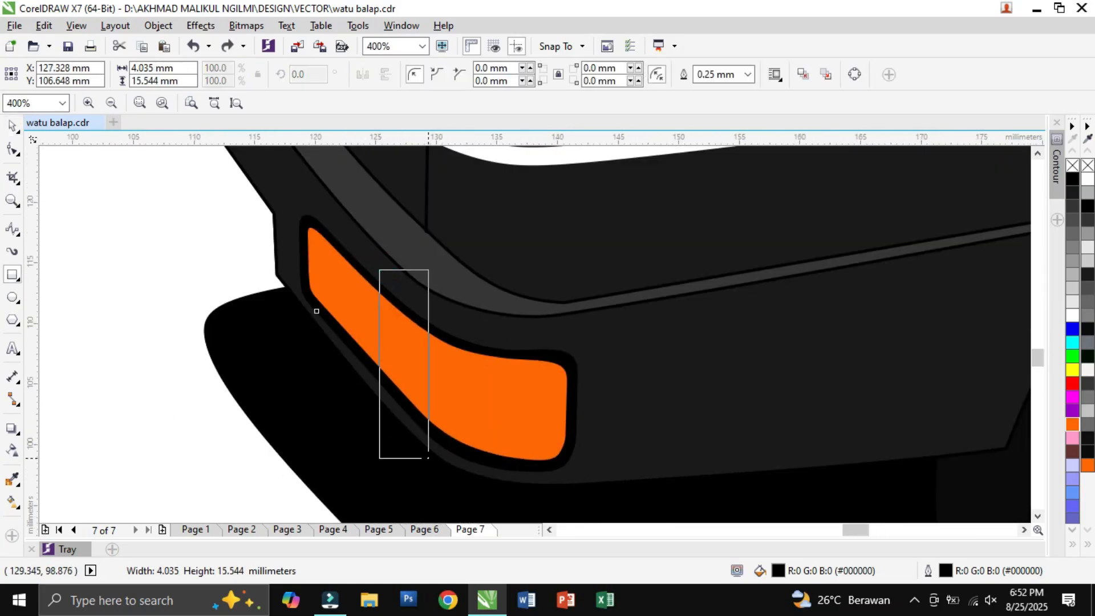
{"action": "left_click_drag", "start_coordinate": [435, 486], "coordinate": [435, 486]}
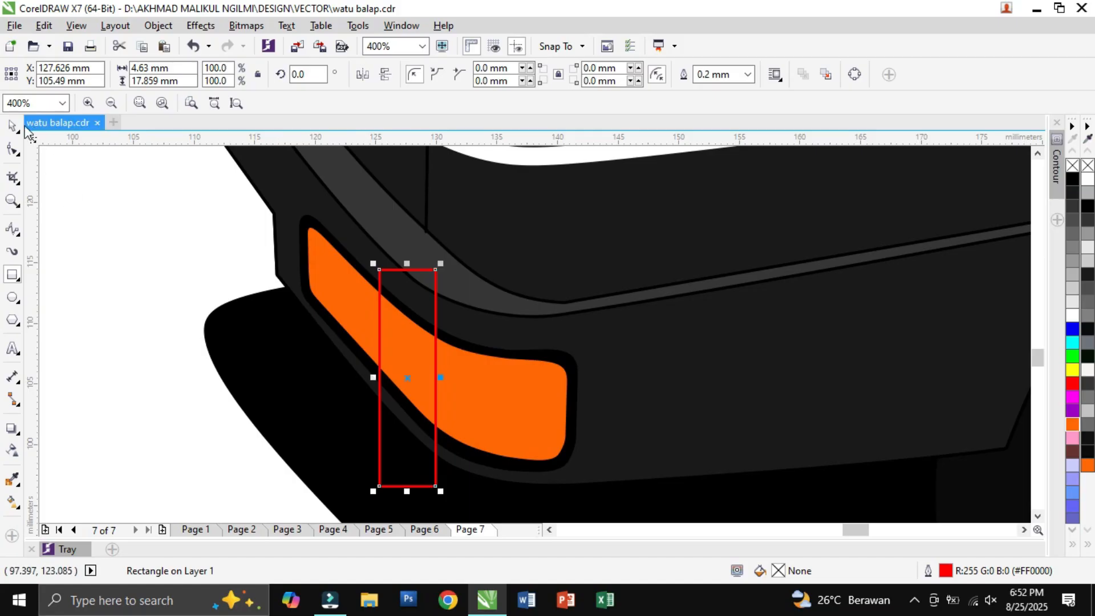
Intersect the rectangle with the larger bumper light, delete the rectangle and make the middle section white
{"action": "left_click", "coordinate": [454, 347], "text": "shift"}
{"action": "left_click", "coordinate": [161, 299]}
{"action": "left_click", "coordinate": [392, 269]}
{"action": "key", "text": "Delete"}
{"action": "left_click", "coordinate": [395, 353]}
{"action": "scroll", "coordinate": [343, 360], "scroll_direction": "down", "scroll_amount": 4}
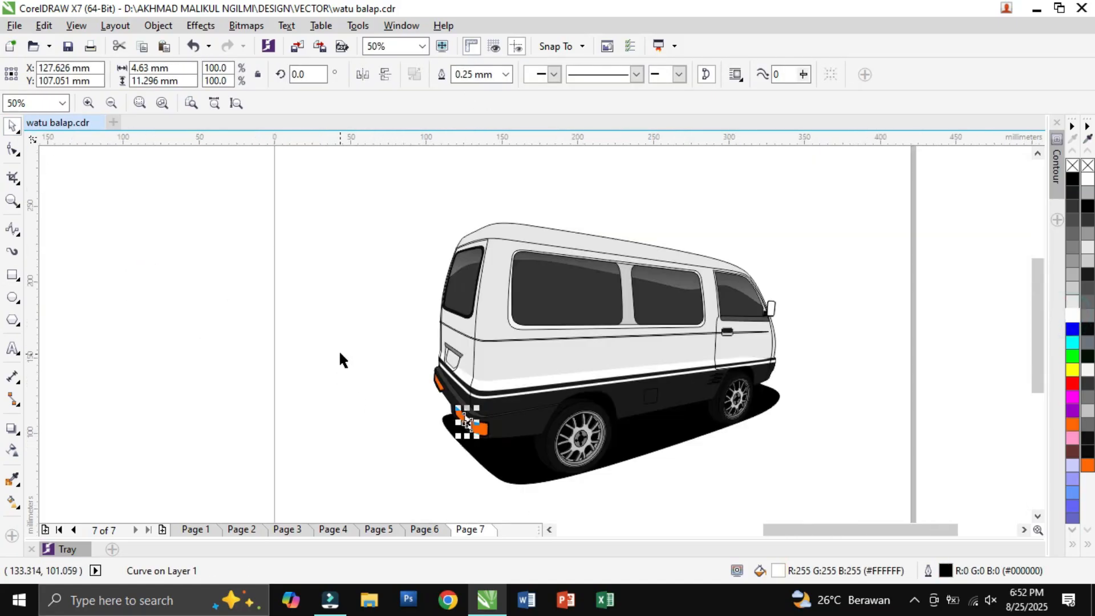
{"action": "key", "text": "F6"}
{"action": "scroll", "coordinate": [424, 259], "scroll_direction": "up", "scroll_amount": 4}
{"action": "left_click_drag", "start_coordinate": [414, 240], "coordinate": [425, 374]}
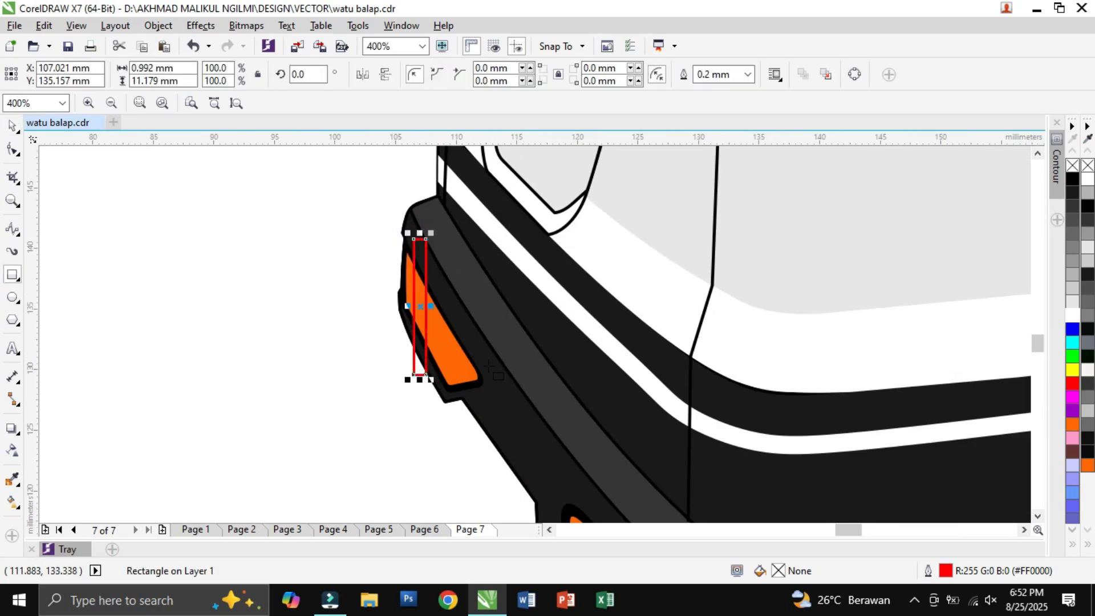
{"action": "key", "text": "Delete"}
Draw a closed B-spline curve over the outer end of the smaller orange bumper light
{"action": "key", "text": "F5"}
{"action": "left_click", "coordinate": [404, 236]}
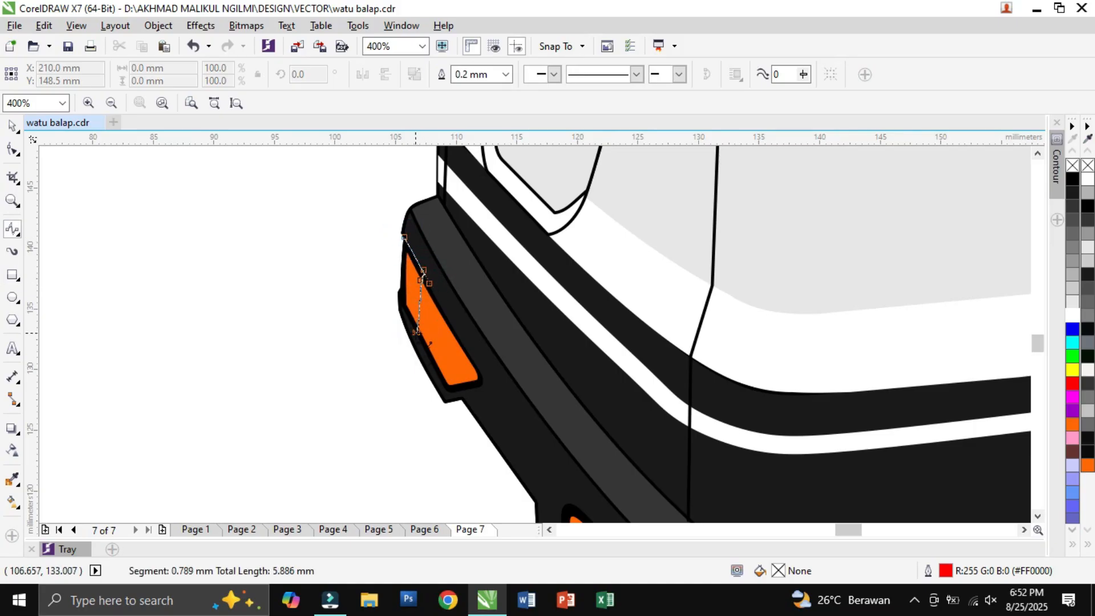
{"action": "left_click", "coordinate": [389, 239]}
{"action": "left_click", "coordinate": [13, 128]}
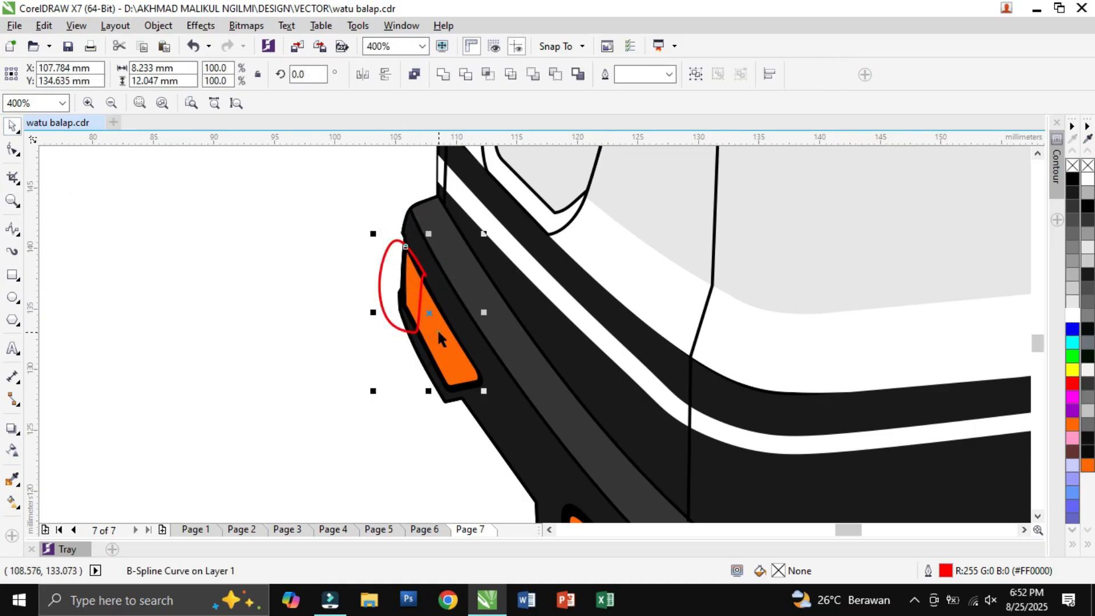
Cut the smaller bumper light's outer end into its own piece with the curve, remove the curve and fill the piece with white
{"action": "left_click", "coordinate": [371, 296]}
{"action": "left_click", "coordinate": [410, 297]}
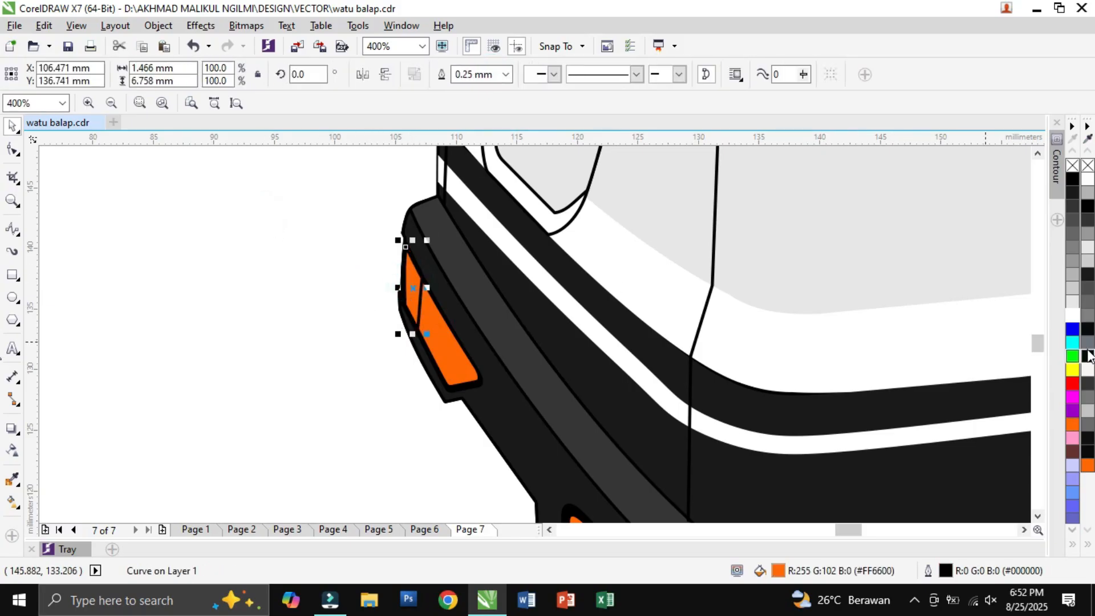
{"action": "scroll", "coordinate": [242, 332], "scroll_direction": "down", "scroll_amount": 2}
{"action": "left_click", "coordinate": [223, 320]}
Intersect the larger bumper light with a rectangle about 10.8 × 19 mm drawn over its narrow rear end, and delete the rectangle
{"action": "scroll", "coordinate": [170, 391], "scroll_direction": "up", "scroll_amount": 2}
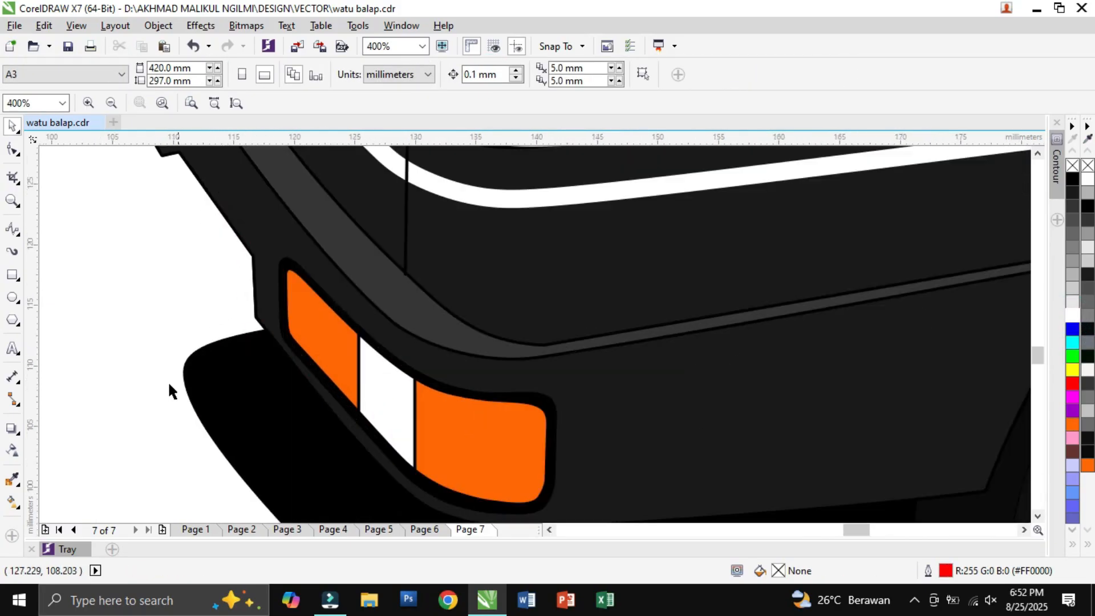
{"action": "left_click_drag", "start_coordinate": [242, 219], "coordinate": [374, 451]}
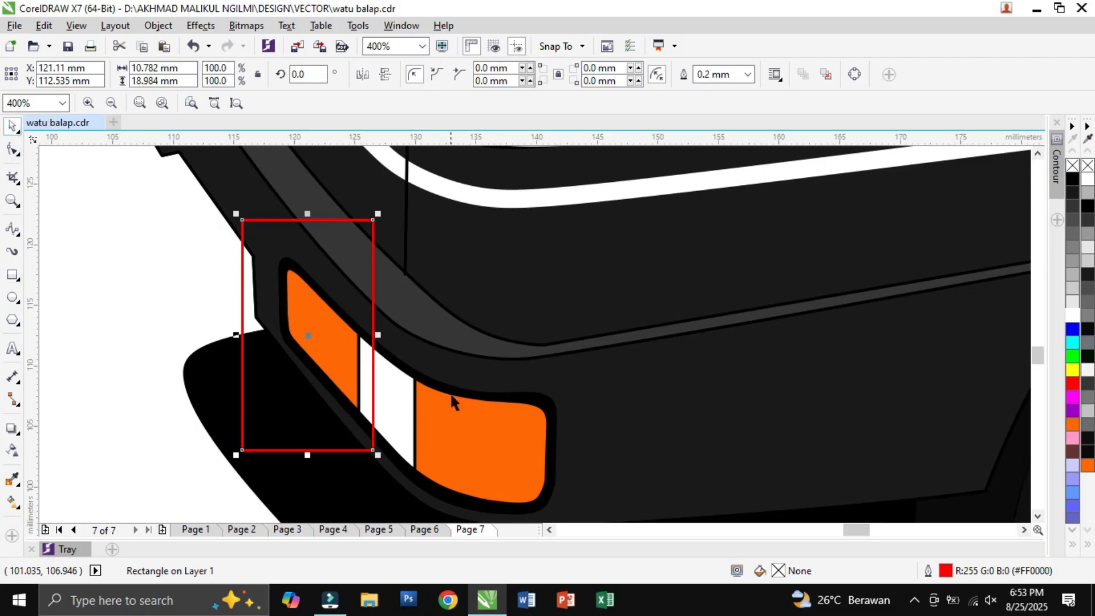
{"action": "left_click", "coordinate": [452, 397], "text": "shift"}
{"action": "left_click", "coordinate": [489, 75]}
{"action": "left_click", "coordinate": [277, 221]}
{"action": "key", "text": "Delete"}
Fill the larger bumper light's rear end section and the smaller light's orange section with red
{"action": "left_click", "coordinate": [317, 338]}
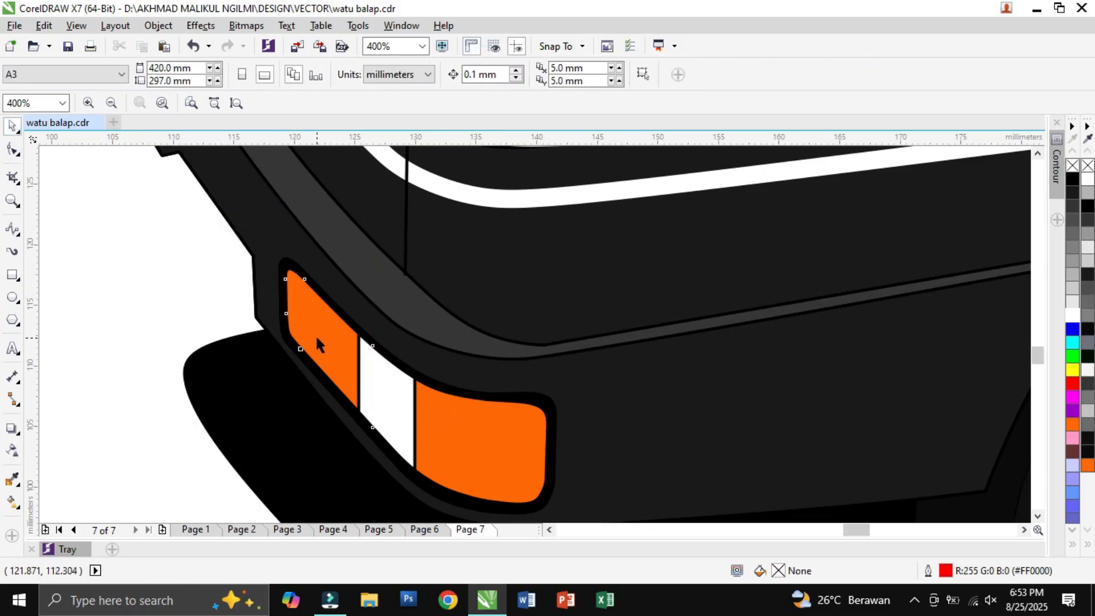
{"action": "left_click", "coordinate": [1073, 384]}
{"action": "scroll", "coordinate": [201, 461], "scroll_direction": "down", "scroll_amount": 1}
{"action": "left_click", "coordinate": [187, 284]}
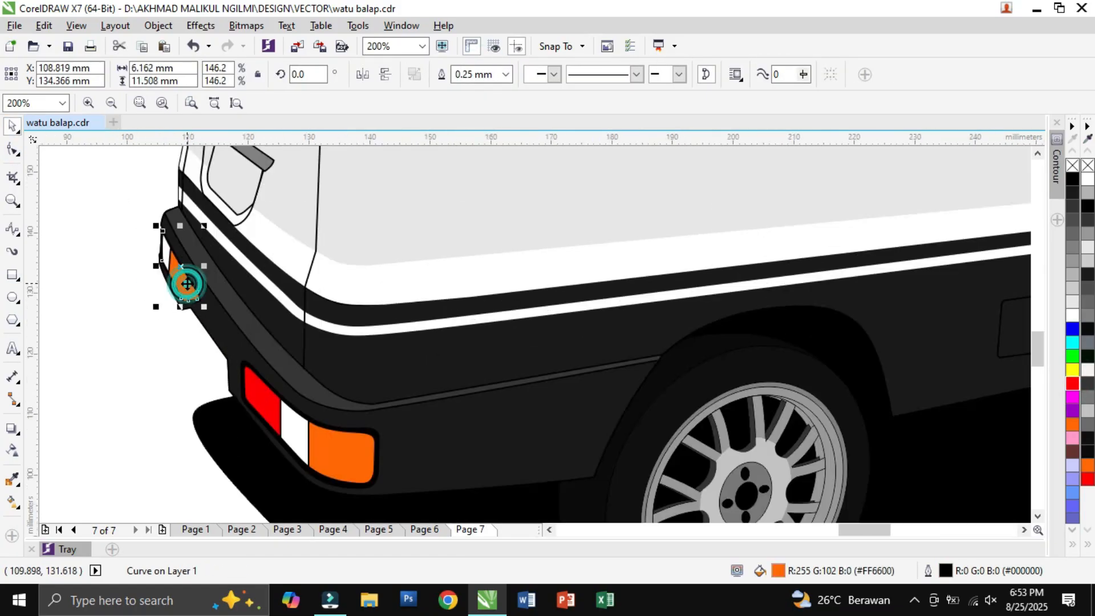
{"action": "left_click", "coordinate": [1072, 384]}
{"action": "left_click", "coordinate": [97, 300]}
{"action": "scroll", "coordinate": [97, 300], "scroll_direction": "down", "scroll_amount": 2}
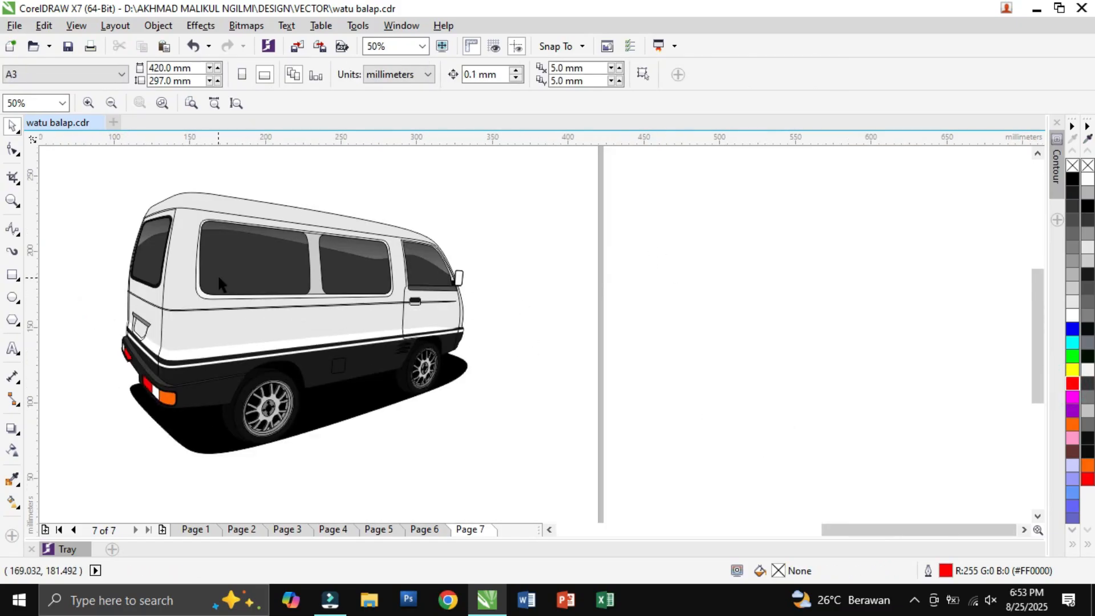
Apply a linear fountain fill to the light grey van body and extend its end point far beyond the van's front
{"action": "scroll", "coordinate": [465, 287], "scroll_direction": "up", "scroll_amount": 1}
{"action": "left_click", "coordinate": [525, 223]}
{"action": "scroll", "coordinate": [526, 223], "scroll_direction": "down", "scroll_amount": 1}
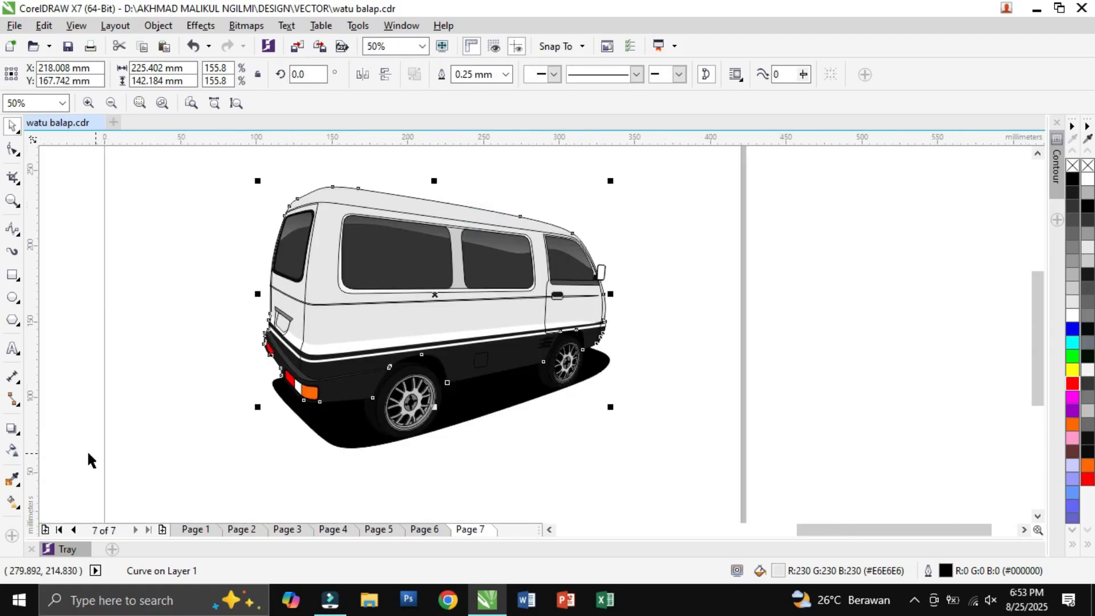
{"action": "left_click", "coordinate": [14, 502]}
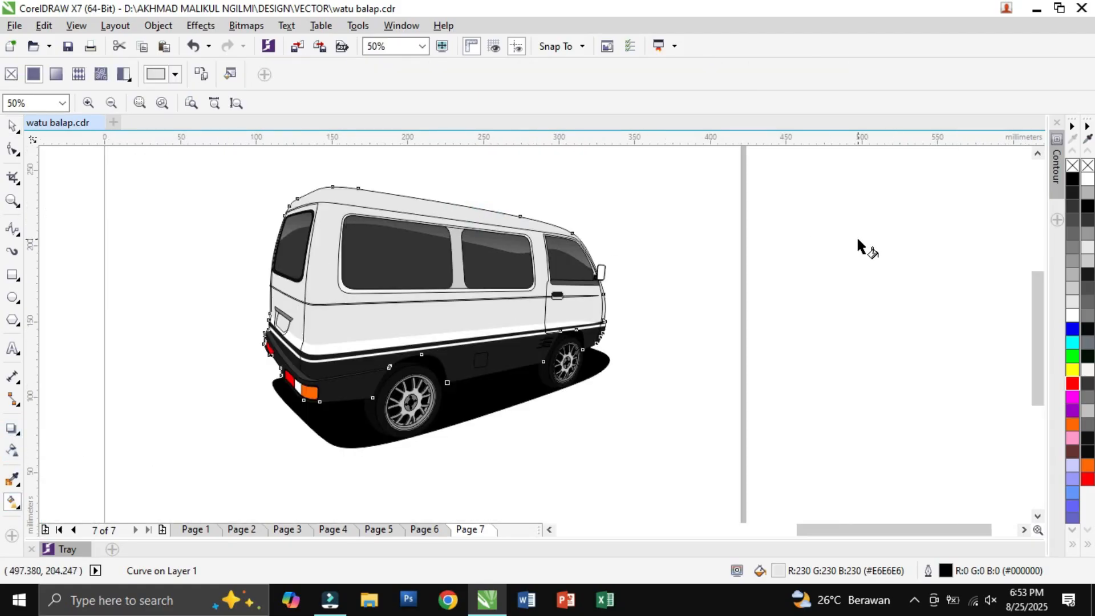
{"action": "left_click", "coordinate": [55, 74]}
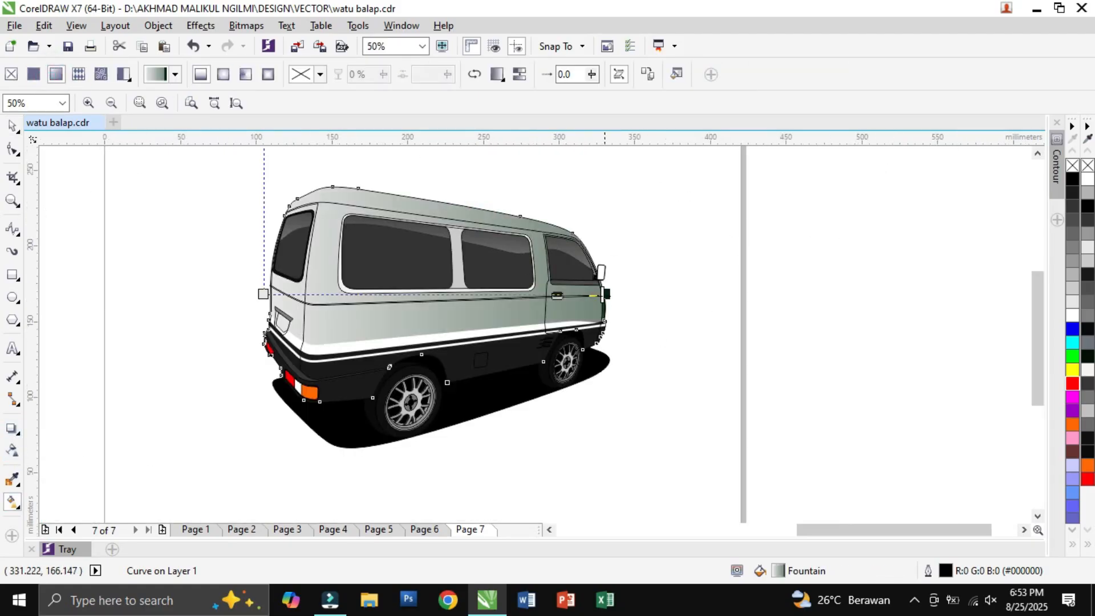
{"action": "left_click_drag", "start_coordinate": [607, 294], "coordinate": [963, 285]}
{"action": "key", "text": "space"}
{"action": "left_click", "coordinate": [140, 250]}
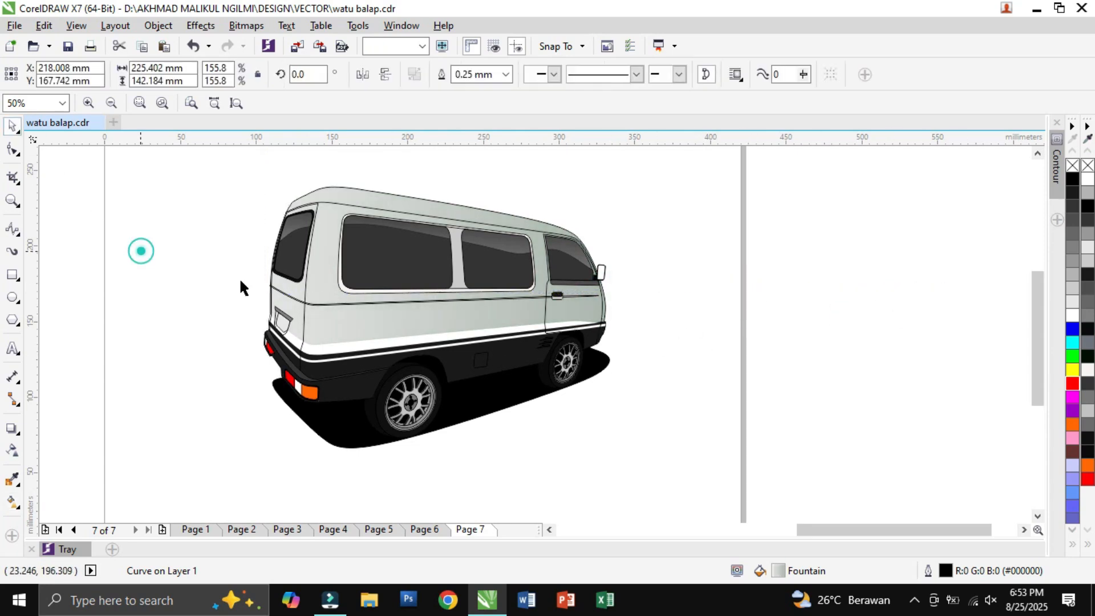
Change the end colour of the van body's fountain fill to a neutral dark grey
{"action": "scroll", "coordinate": [831, 348], "scroll_direction": "down", "scroll_amount": 1}
{"action": "scroll", "coordinate": [843, 348], "scroll_direction": "up", "scroll_amount": 1}
{"action": "left_click", "coordinate": [534, 223]}
{"action": "left_click", "coordinate": [12, 502]}
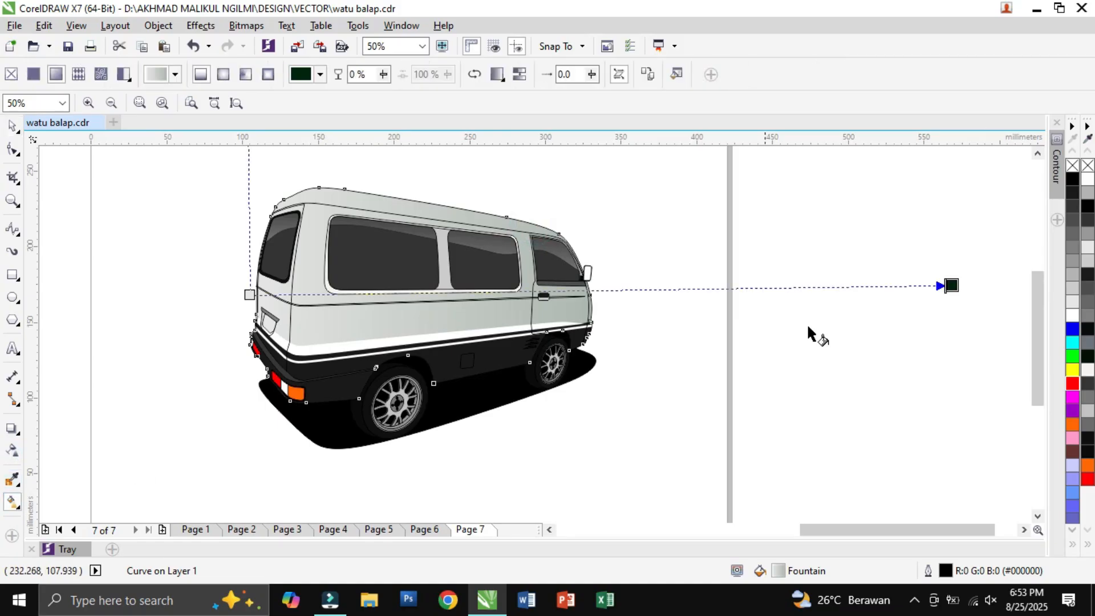
{"action": "left_click", "coordinate": [924, 311]}
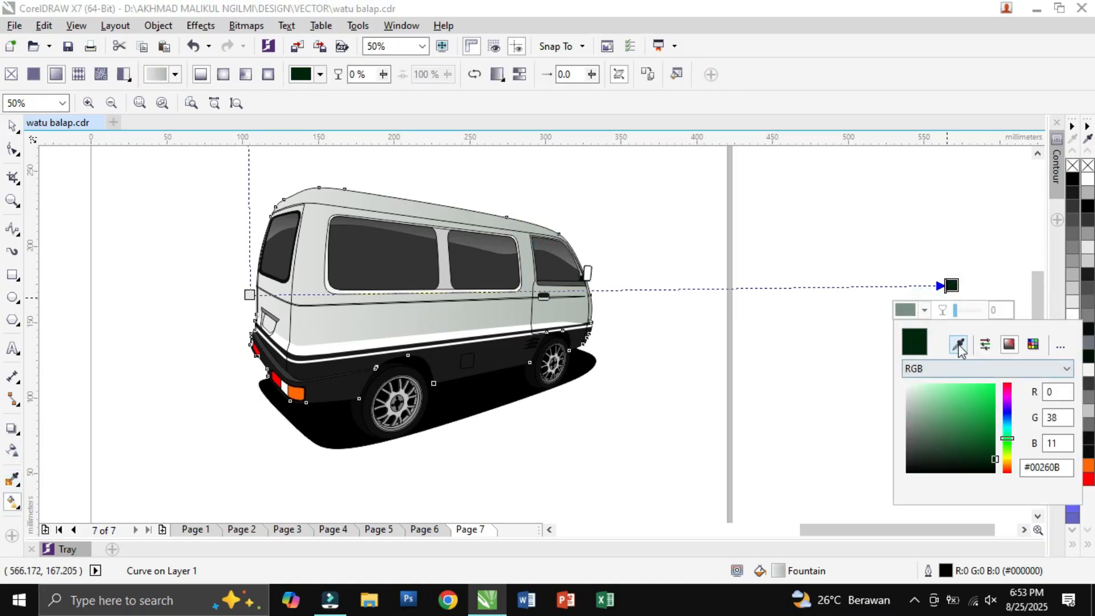
{"action": "left_click", "coordinate": [911, 411]}
{"action": "left_click_drag", "start_coordinate": [906, 423], "coordinate": [906, 441]}
{"action": "left_click", "coordinate": [13, 126]}
{"action": "left_click", "coordinate": [118, 181]}
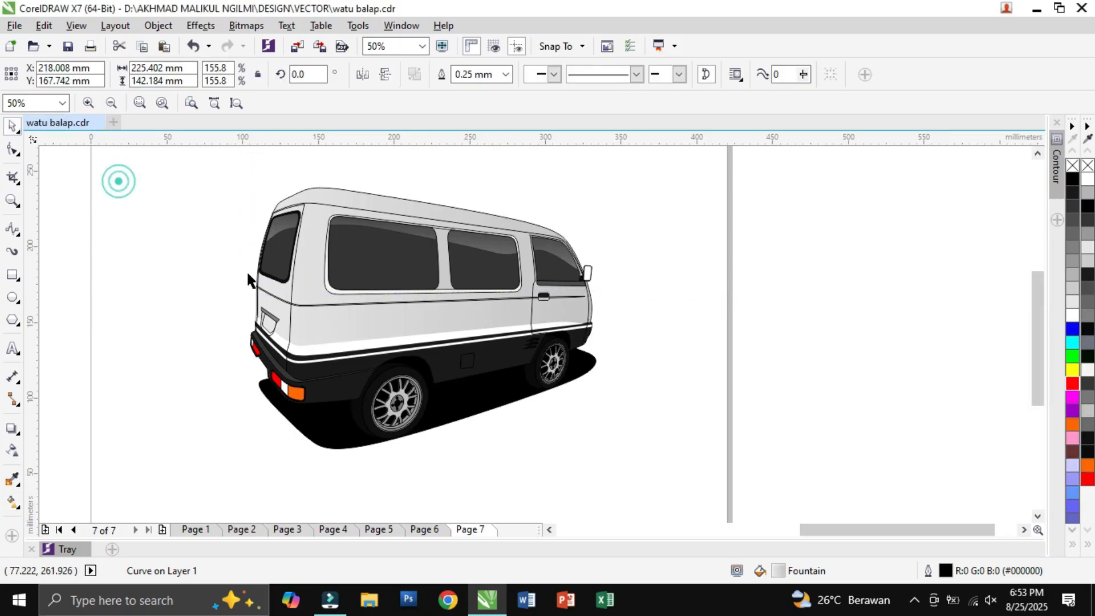
Move the large white rectangle onto the page as a background behind the van
{"action": "scroll", "coordinate": [285, 277], "scroll_direction": "down", "scroll_amount": 1}
{"action": "left_click", "coordinate": [679, 296]}
{"action": "scroll", "coordinate": [215, 293], "scroll_direction": "down", "scroll_amount": 2}
{"action": "left_click_drag", "start_coordinate": [87, 313], "coordinate": [238, 296]}
{"action": "scroll", "coordinate": [205, 298], "scroll_direction": "up", "scroll_amount": 1}
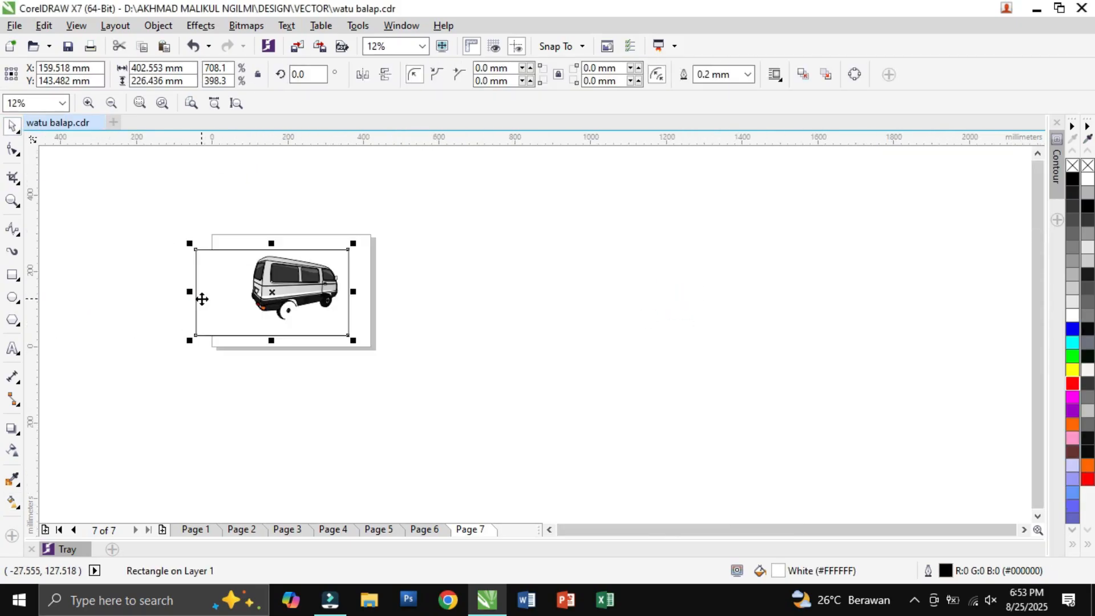
{"action": "scroll", "coordinate": [242, 266], "scroll_direction": "up", "scroll_amount": 1}
{"action": "left_click", "coordinate": [242, 267]}
{"action": "left_click", "coordinate": [687, 246]}
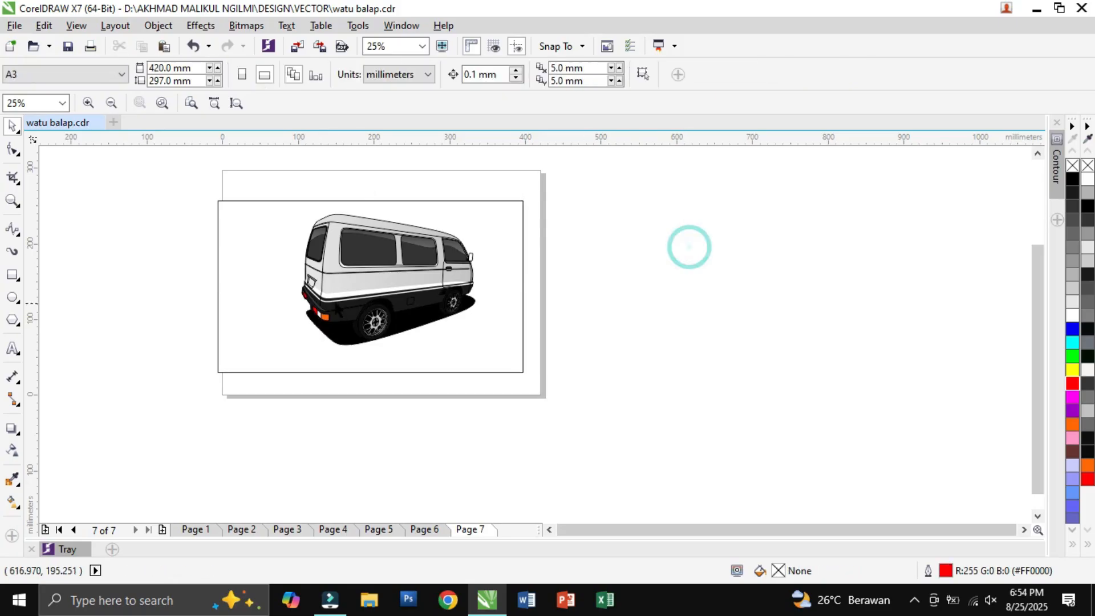
Try light grey shades on the background rectangle and fill it with a medium grey
{"action": "scroll", "coordinate": [354, 311], "scroll_direction": "up", "scroll_amount": 1}
{"action": "scroll", "coordinate": [375, 304], "scroll_direction": "up", "scroll_amount": 1}
{"action": "scroll", "coordinate": [641, 339], "scroll_direction": "down", "scroll_amount": 2}
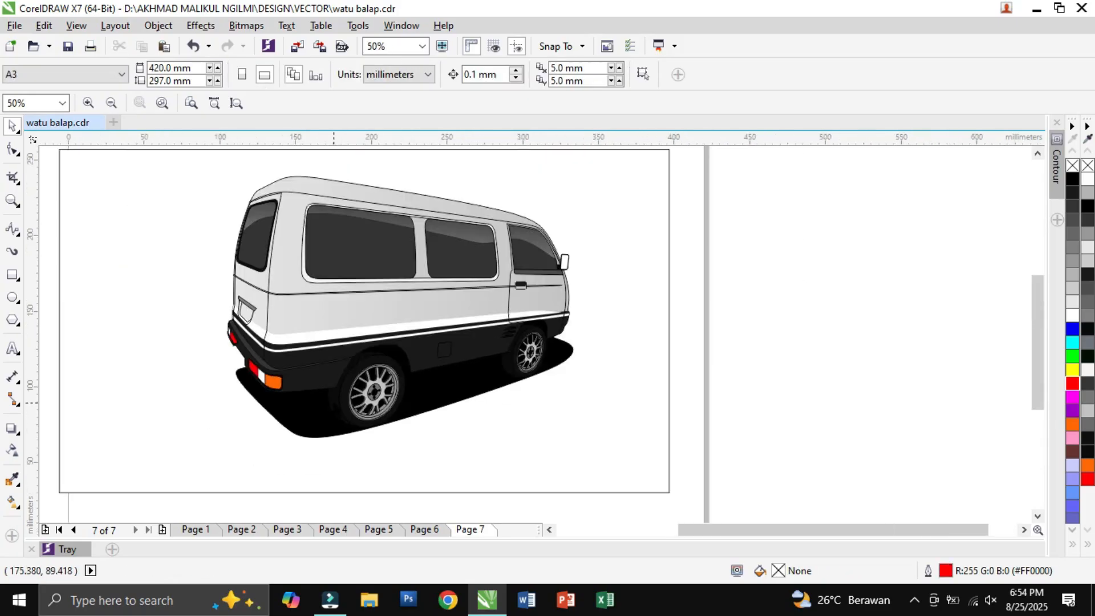
{"action": "left_click", "coordinate": [708, 247]}
{"action": "left_click", "coordinate": [830, 243]}
{"action": "left_click", "coordinate": [696, 252]}
{"action": "left_click", "coordinate": [1073, 288]}
{"action": "left_click", "coordinate": [875, 247]}
{"action": "left_click", "coordinate": [1072, 275]}
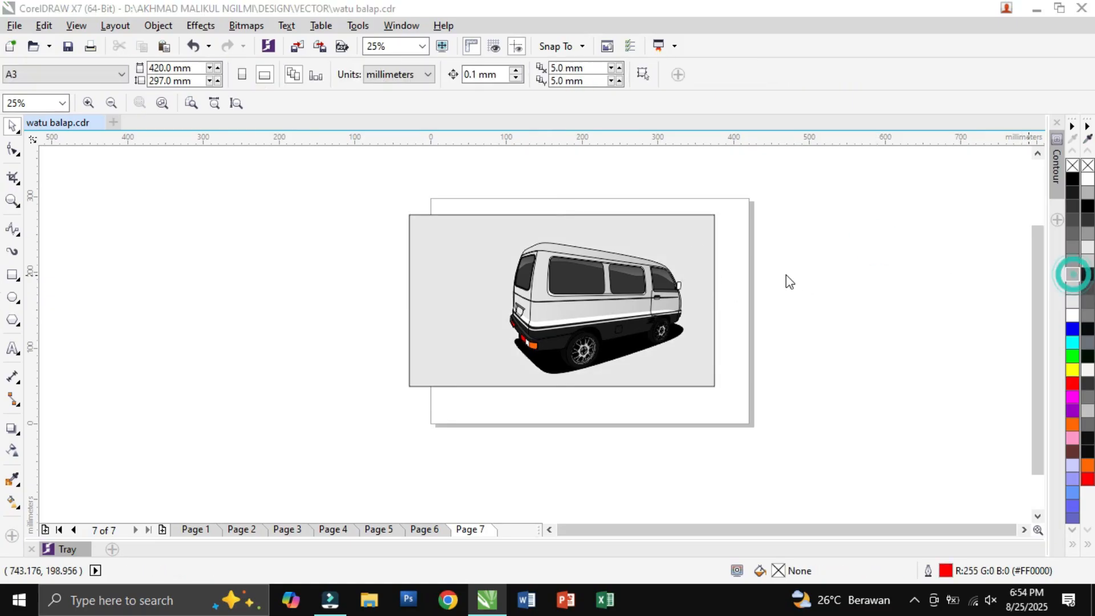
{"action": "left_click", "coordinate": [577, 391]}
{"action": "left_click", "coordinate": [706, 240]}
{"action": "left_click", "coordinate": [1072, 264]}
{"action": "left_click", "coordinate": [1072, 263]}
Move the van and background rectangle together slightly right on the page, and group all the van's parts
{"action": "left_click", "coordinate": [850, 213]}
{"action": "left_click_drag", "start_coordinate": [300, 162], "coordinate": [728, 448]}
{"action": "left_click_drag", "start_coordinate": [677, 353], "coordinate": [704, 351]}
{"action": "left_click_drag", "start_coordinate": [864, 195], "coordinate": [497, 414]}
{"action": "key", "text": "ctrl+g"}
Duplicate the van group to the left of the page and convert the copy to a 300 dpi RGB bitmap
{"action": "left_click_drag", "start_coordinate": [628, 307], "coordinate": [248, 346]}
{"action": "right_click", "coordinate": [248, 346]}
{"action": "left_click", "coordinate": [243, 28]}
{"action": "key", "text": "Down"}
{"action": "key", "text": "Return"}
{"action": "left_click", "coordinate": [497, 382]}
Enlarge the van bitmap to 194.7% over the background's left half and intersect it with the rectangle, moving the source bitmap off the page
{"action": "left_click_drag", "start_coordinate": [319, 331], "coordinate": [537, 293]}
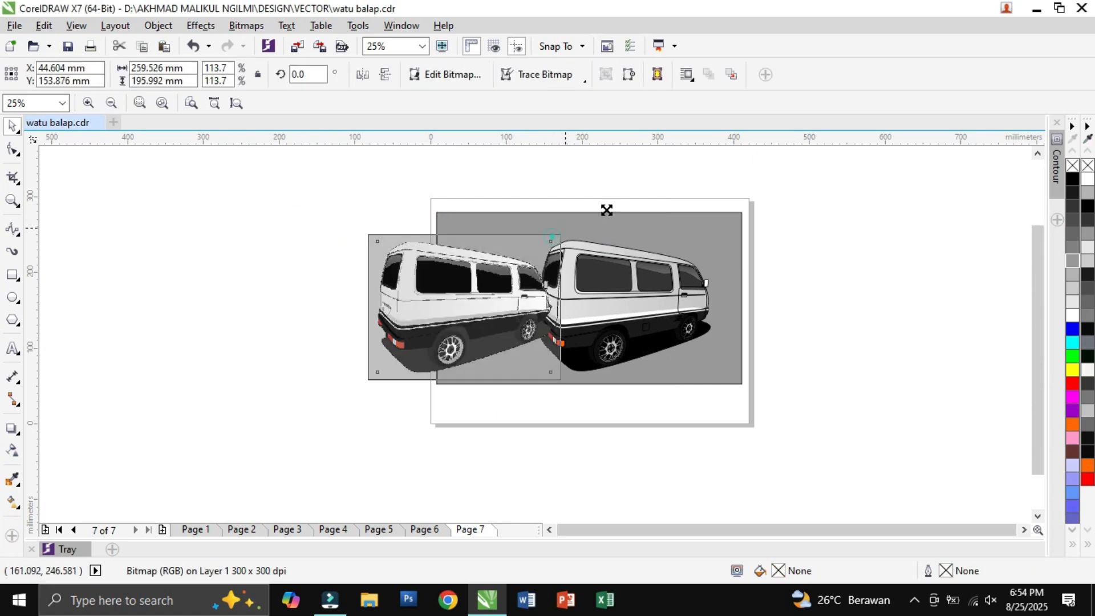
{"action": "left_click_drag", "start_coordinate": [606, 210], "coordinate": [641, 178]}
{"action": "left_click", "coordinate": [717, 228]}
{"action": "left_click", "coordinate": [397, 195], "text": "shift"}
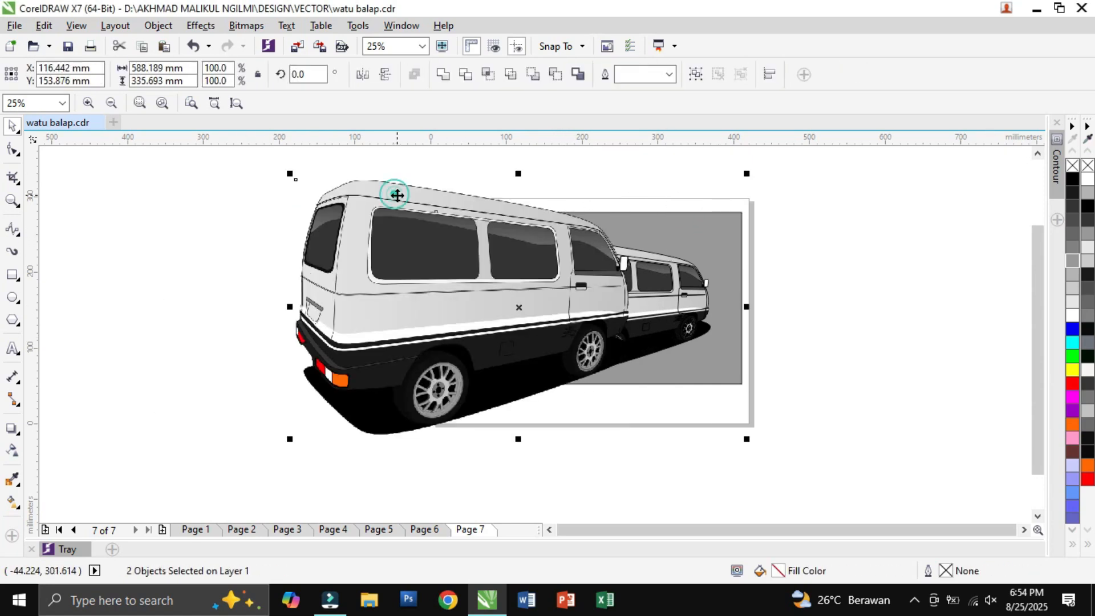
{"action": "left_click", "coordinate": [480, 73]}
{"action": "left_click_drag", "start_coordinate": [350, 328], "coordinate": [207, 285]}
Apply a linear transparency to the cropped enlarged van so it looks faded, and bring the main van group in front of it
{"action": "left_click", "coordinate": [509, 297]}
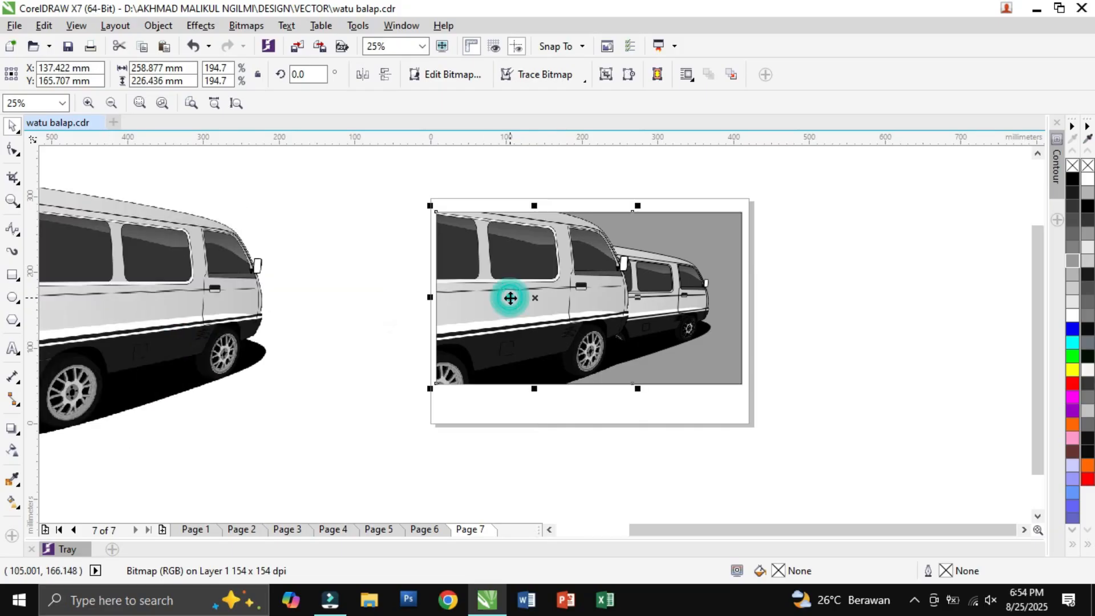
{"action": "left_click", "coordinate": [12, 451]}
{"action": "left_click_drag", "start_coordinate": [361, 334], "coordinate": [842, 253]}
{"action": "left_click_drag", "start_coordinate": [361, 333], "coordinate": [270, 319]}
{"action": "left_click_drag", "start_coordinate": [489, 292], "coordinate": [374, 307]}
{"action": "left_click", "coordinate": [12, 124]}
{"action": "left_click_drag", "start_coordinate": [875, 191], "coordinate": [470, 424]}
{"action": "left_click", "coordinate": [989, 428]}
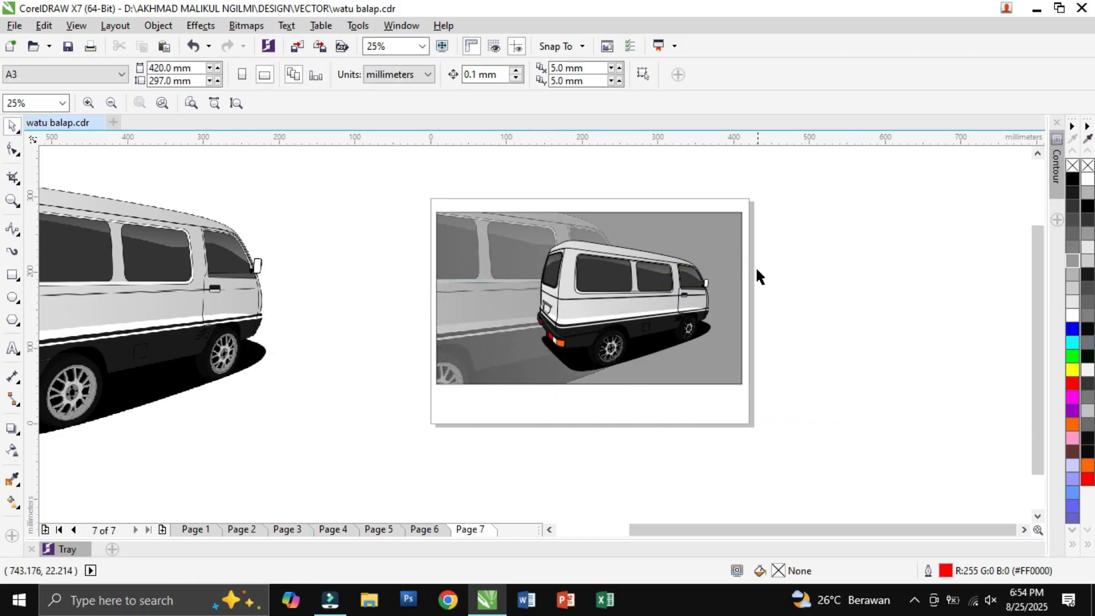
Fill the background rectangle with white
{"action": "left_click", "coordinate": [737, 267]}
{"action": "left_click", "coordinate": [1073, 315]}
{"action": "left_click", "coordinate": [922, 252]}
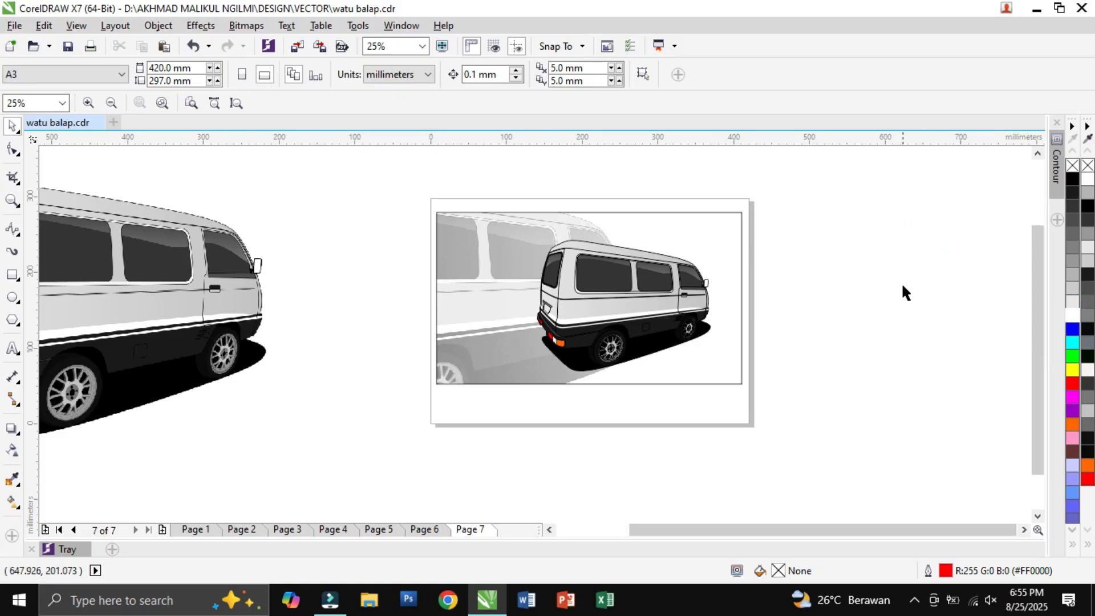
Mirror the large van bitmap horizontally and scale it to 147.3% over the background rectangle's right edge
{"action": "left_click_drag", "start_coordinate": [174, 284], "coordinate": [369, 250]}
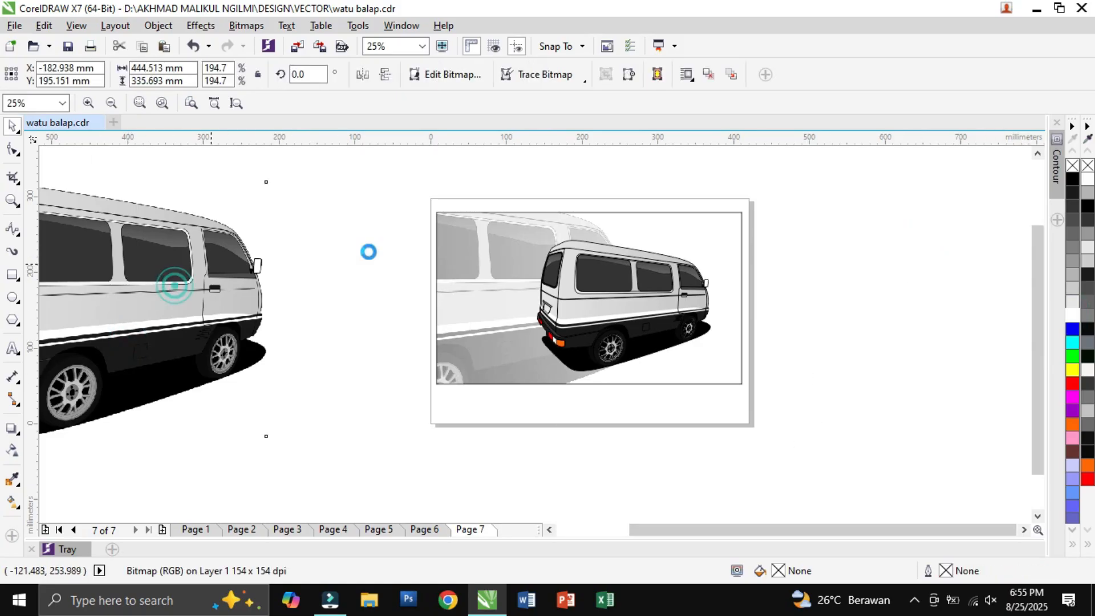
{"action": "left_click", "coordinate": [363, 74]}
{"action": "left_click_drag", "start_coordinate": [197, 294], "coordinate": [751, 294]}
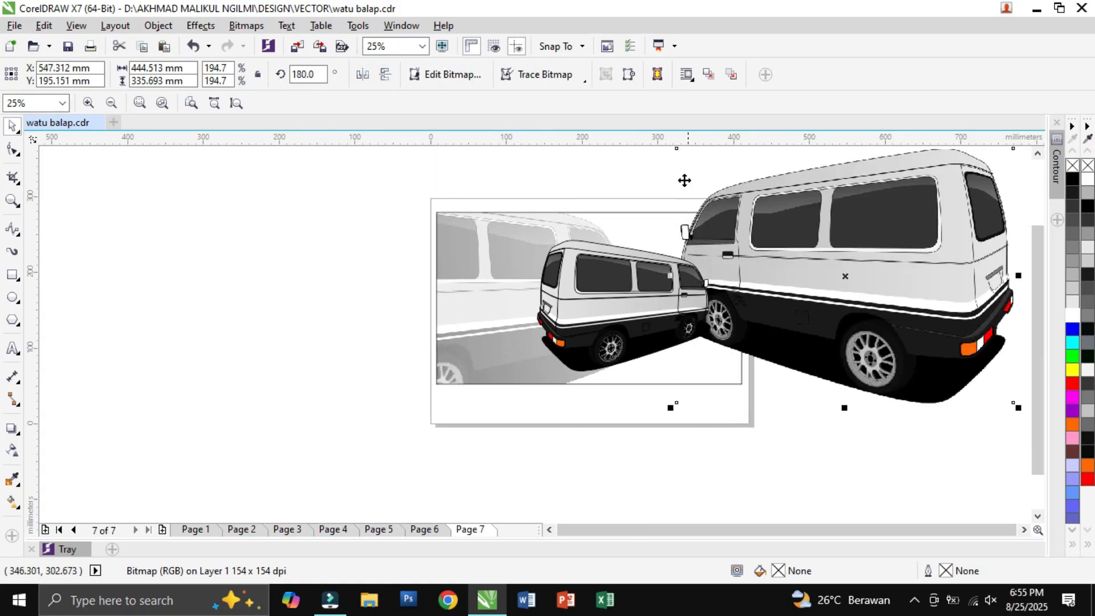
{"action": "left_click_drag", "start_coordinate": [674, 409], "coordinate": [756, 346]}
{"action": "left_click_drag", "start_coordinate": [882, 256], "coordinate": [792, 338]}
Intersect the mirrored van bitmap with the background rectangle and move the source bitmap off the page to the left
{"action": "left_click", "coordinate": [726, 216]}
{"action": "left_click", "coordinate": [808, 271], "text": "shift"}
{"action": "left_click", "coordinate": [487, 74]}
{"action": "left_click_drag", "start_coordinate": [831, 289], "coordinate": [185, 251]}
Apply a nearly horizontal linear transparency to the cropped mirrored van so it fades toward the main van
{"action": "left_click", "coordinate": [726, 360]}
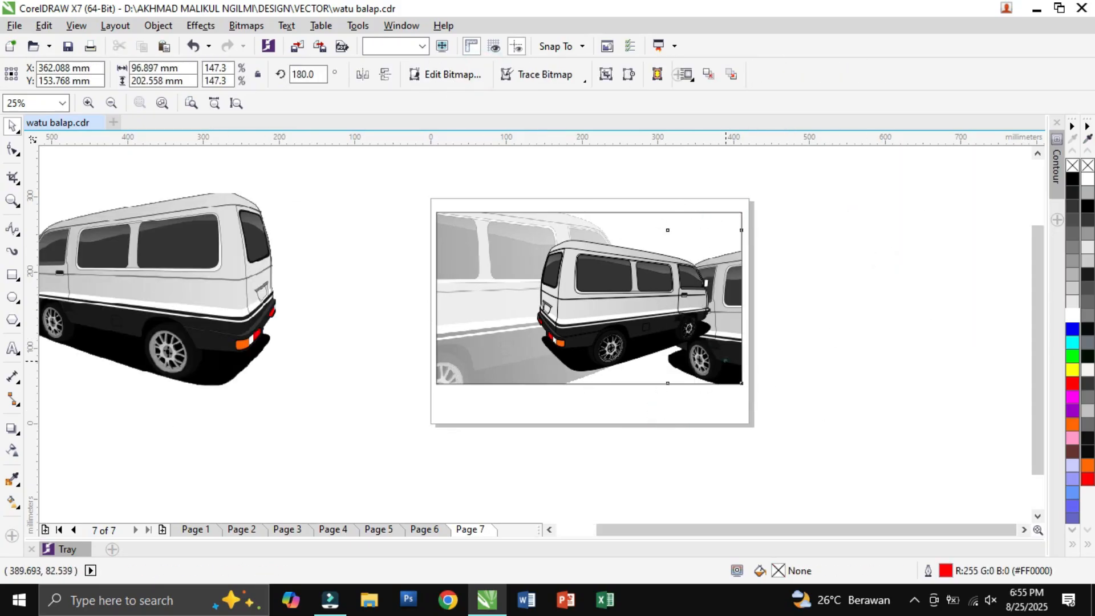
{"action": "left_click", "coordinate": [12, 449]}
{"action": "left_click_drag", "start_coordinate": [508, 316], "coordinate": [1030, 310]}
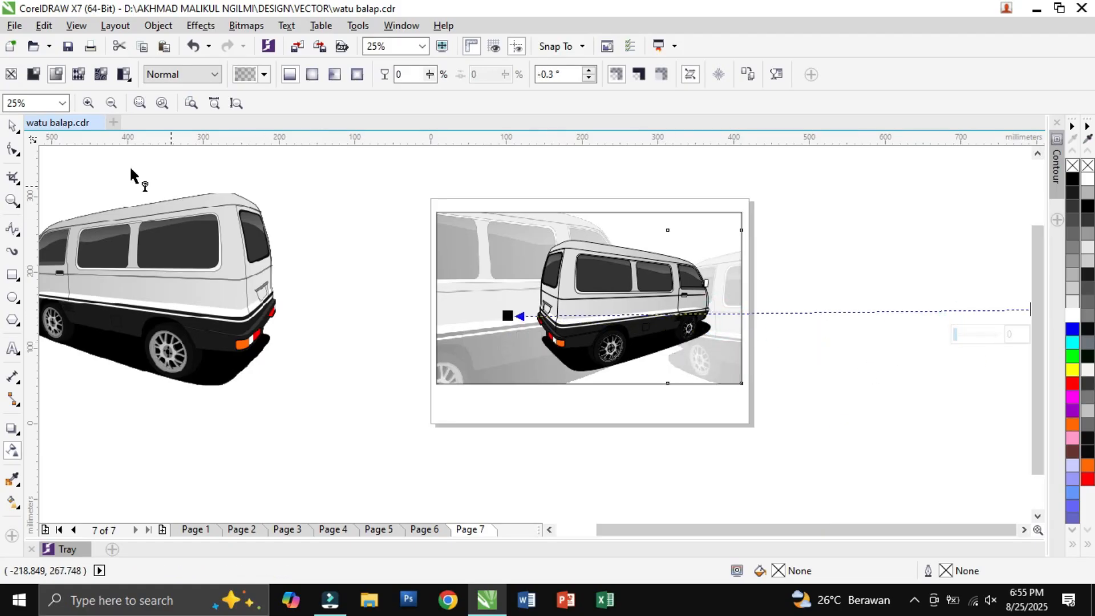
{"action": "left_click", "coordinate": [289, 179]}
{"action": "key", "text": "space"}
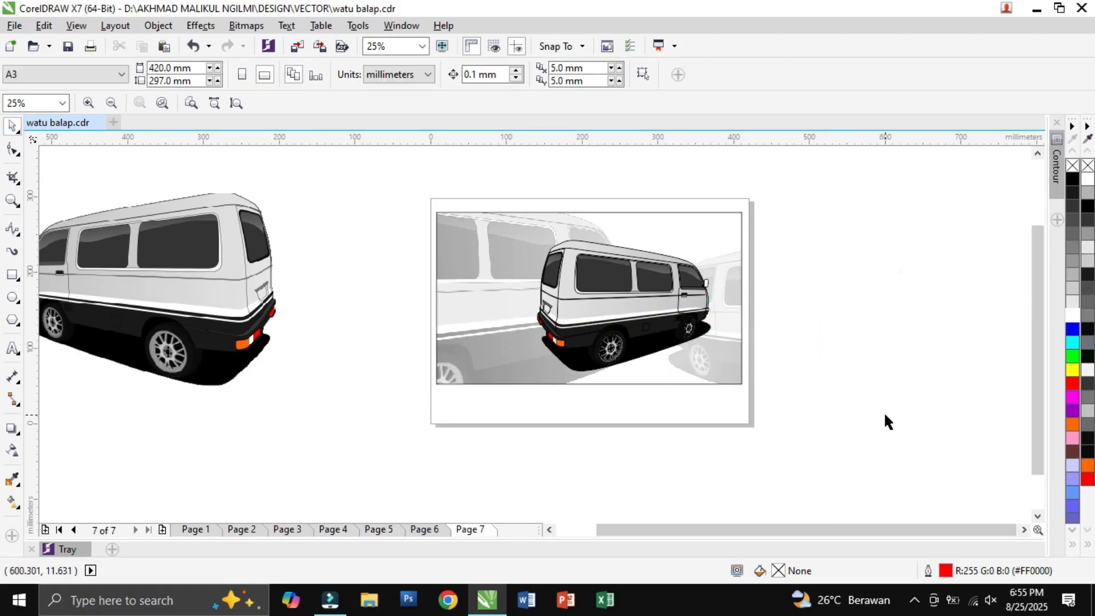
Shift the main van group slightly to the right within the background rectangle
{"action": "left_click_drag", "start_coordinate": [685, 353], "coordinate": [697, 351]}
{"action": "left_click", "coordinate": [900, 255]}
{"action": "left_click", "coordinate": [217, 323]}
{"action": "left_click", "coordinate": [911, 341]}
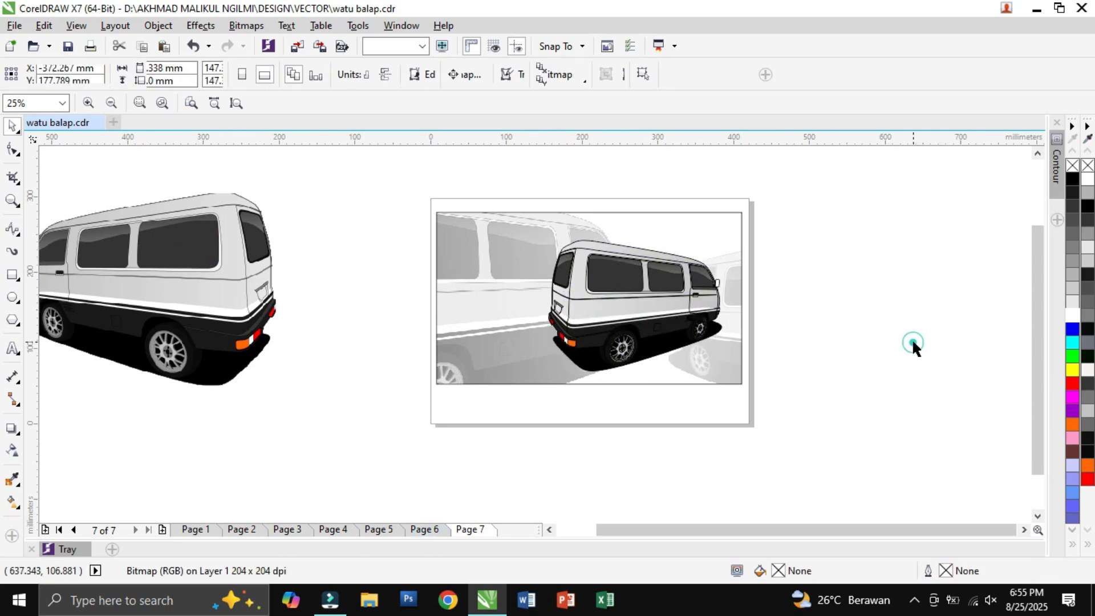
Adjust the start and end of the linear transparency on the left enlarged van to make it paler
{"action": "left_click", "coordinate": [480, 312]}
{"action": "key", "text": "space"}
{"action": "left_click_drag", "start_coordinate": [270, 319], "coordinate": [126, 325]}
{"action": "left_click_drag", "start_coordinate": [848, 264], "coordinate": [730, 271]}
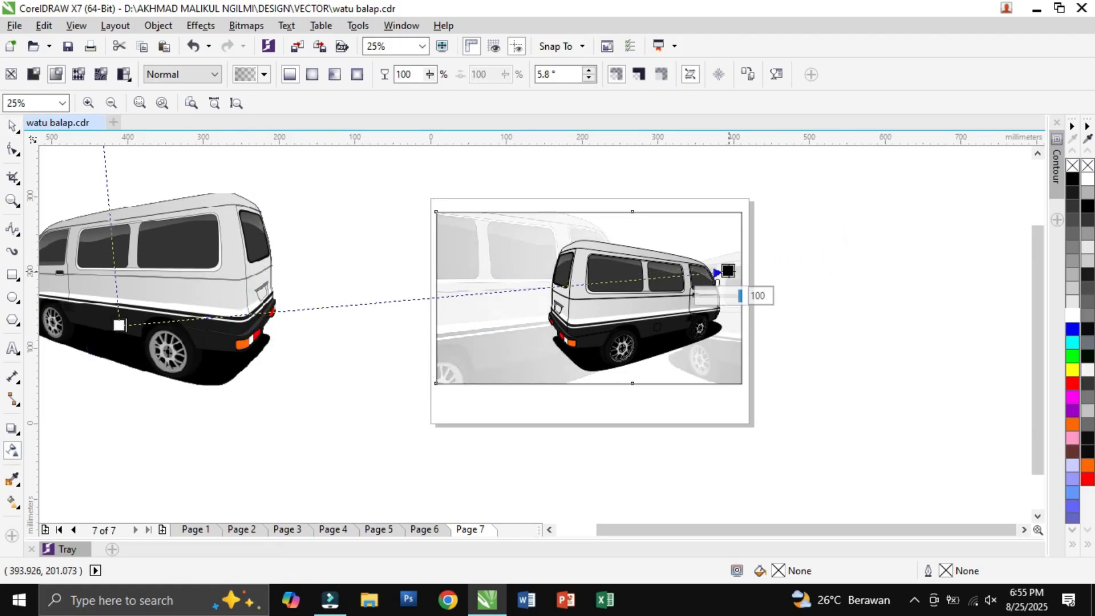
{"action": "key", "text": "space"}
Move the main van group about 5 mm right and 11 mm down
{"action": "left_click", "coordinate": [604, 308]}
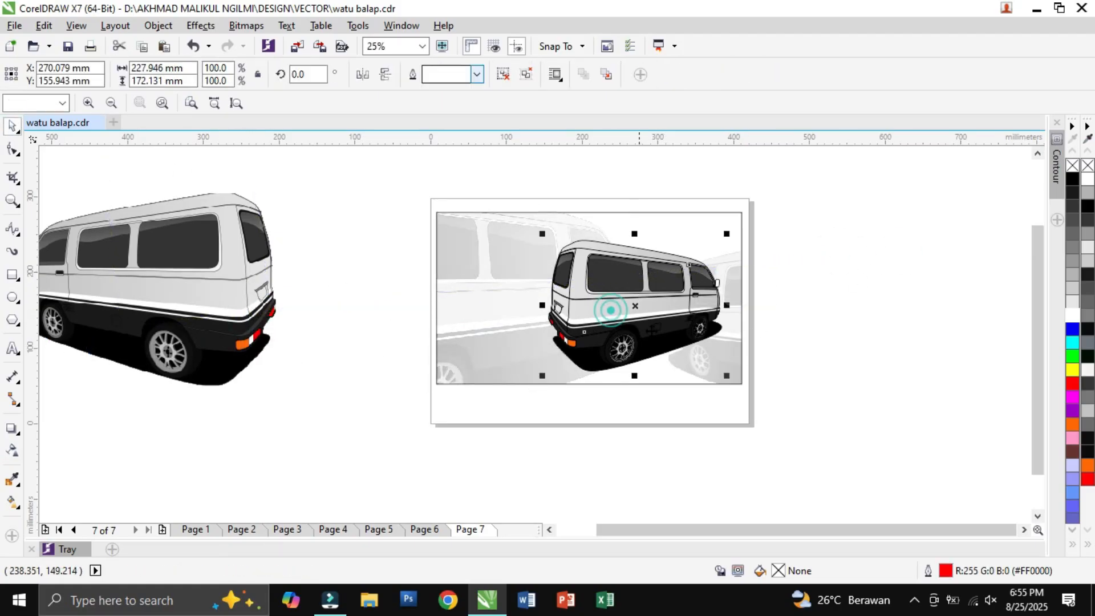
{"action": "scroll", "coordinate": [653, 317], "scroll_direction": "up", "scroll_amount": 1}
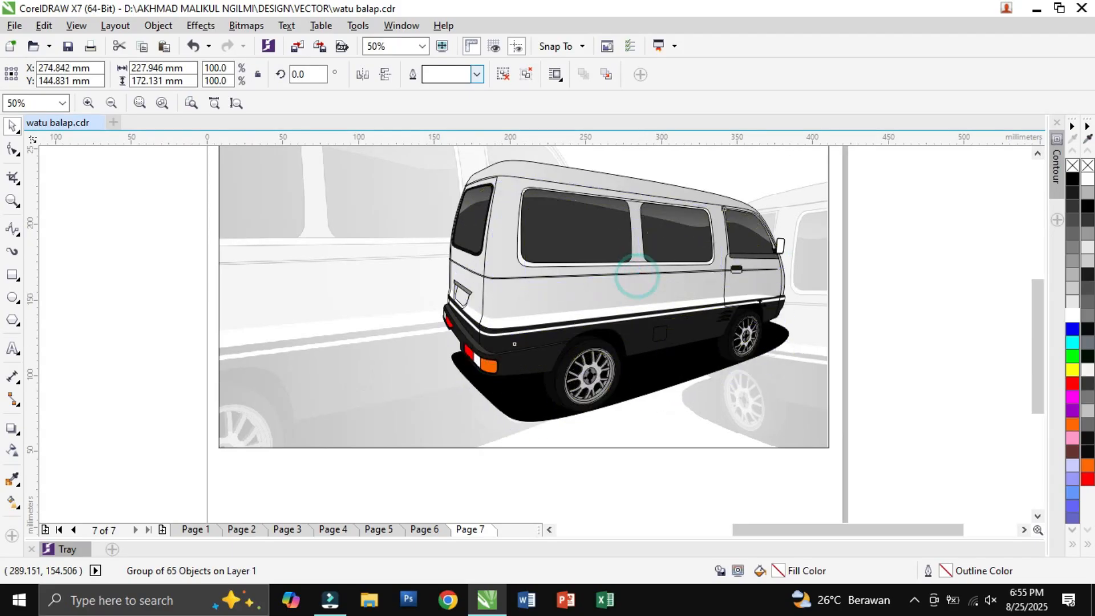
{"action": "left_click_drag", "start_coordinate": [638, 276], "coordinate": [645, 293]}
{"action": "left_click", "coordinate": [895, 262]}
Draw a closed B-spline curve about 491 × 134 mm over the lower part of the background and fill it with grey #808080
{"action": "scroll", "coordinate": [894, 263], "scroll_direction": "down", "scroll_amount": 1}
{"action": "left_click", "coordinate": [12, 229]}
{"action": "scroll", "coordinate": [594, 323], "scroll_direction": "up", "scroll_amount": 1}
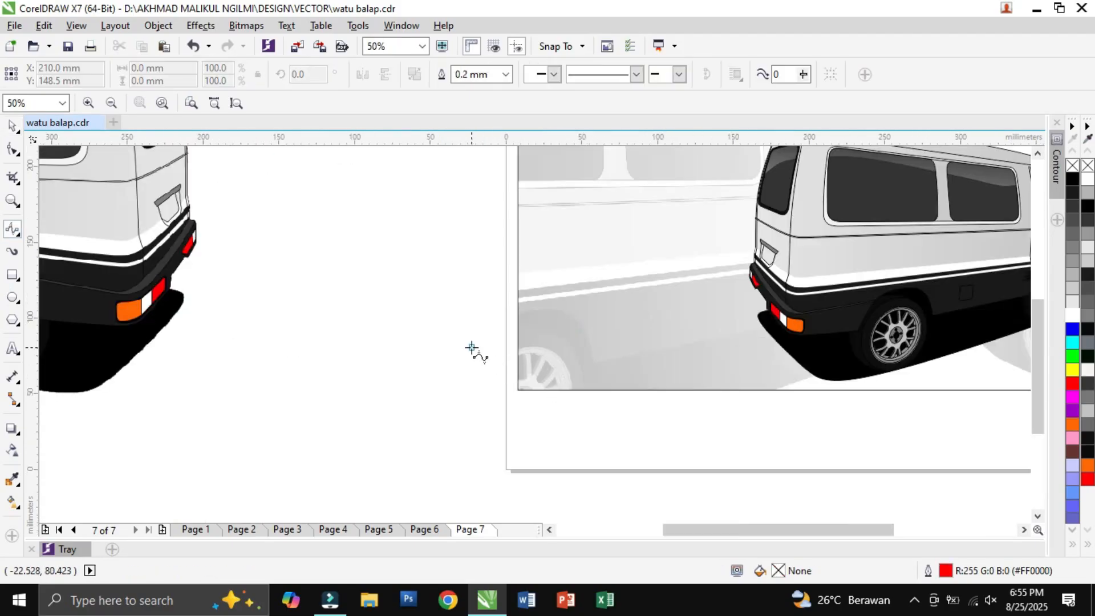
{"action": "left_click", "coordinate": [472, 346]}
{"action": "left_click", "coordinate": [559, 313]}
{"action": "left_click", "coordinate": [690, 293]}
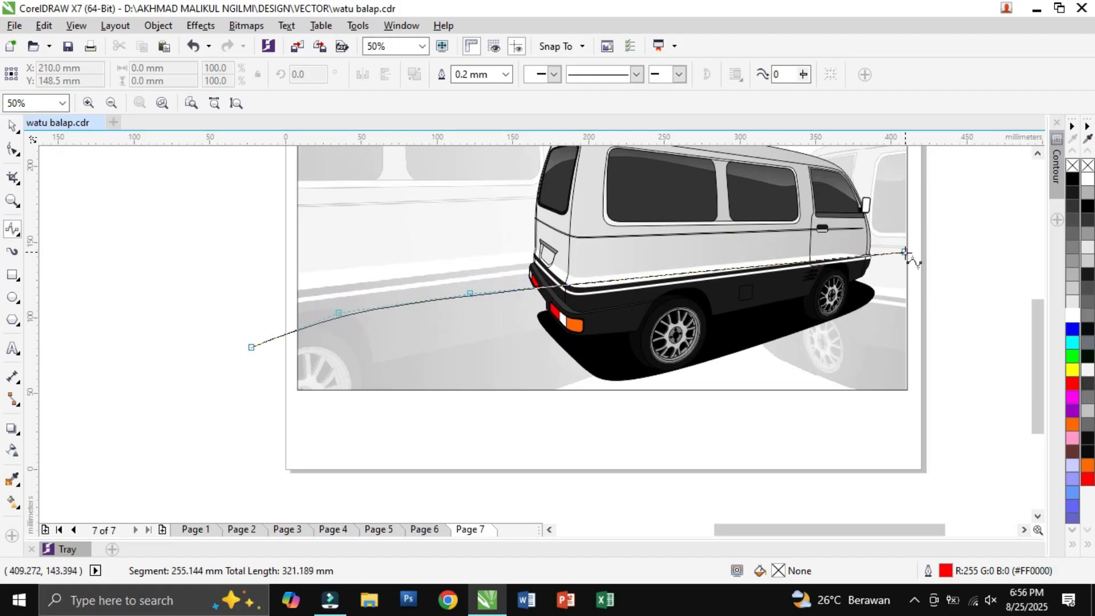
{"action": "left_click", "coordinate": [905, 253]}
{"action": "left_click", "coordinate": [1008, 354]}
{"action": "left_click", "coordinate": [924, 476]}
{"action": "left_click", "coordinate": [351, 455]}
{"action": "left_click", "coordinate": [247, 440]}
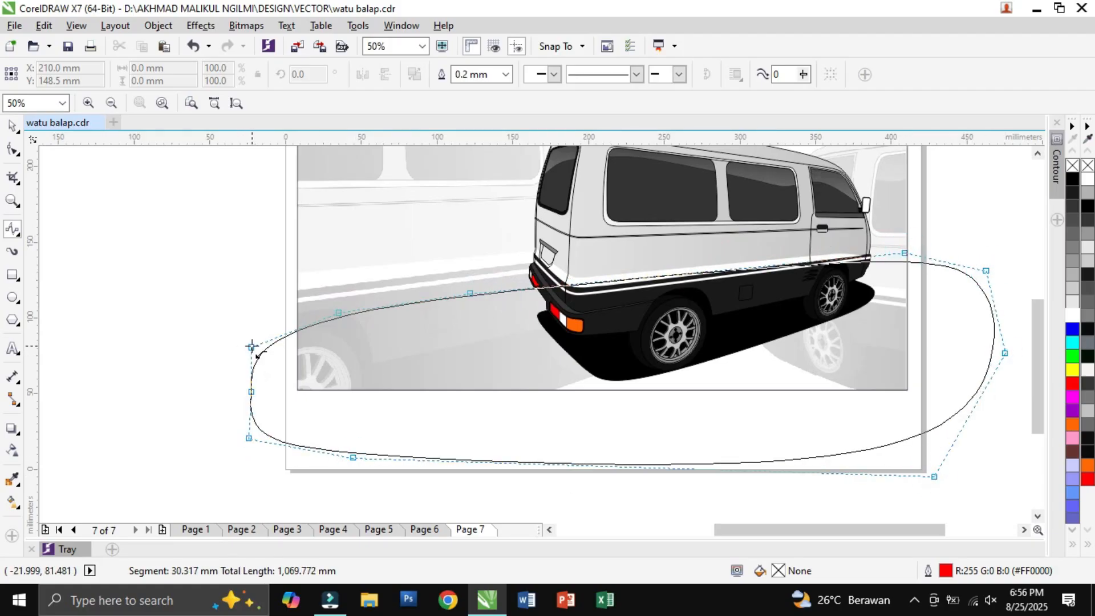
{"action": "left_click", "coordinate": [252, 347]}
{"action": "left_click", "coordinate": [1072, 251]}
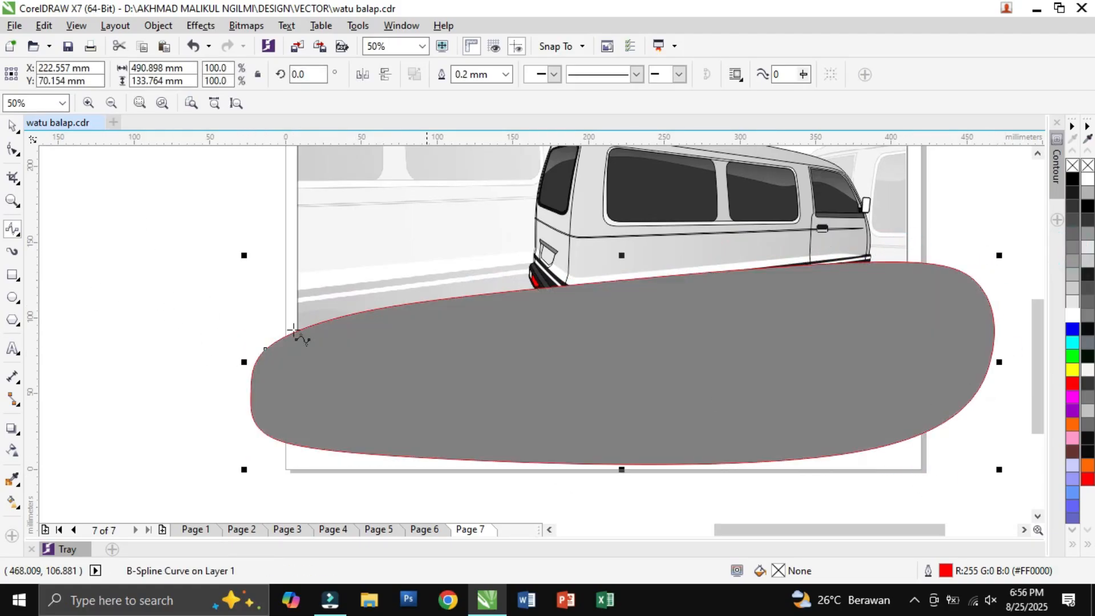
Intersect the grey curve with the background rectangle to form the ground, and delete the original curve
{"action": "left_click", "coordinate": [913, 197]}
{"action": "scroll", "coordinate": [1011, 243], "scroll_direction": "down", "scroll_amount": 1}
{"action": "left_click", "coordinate": [1037, 154]}
{"action": "left_click", "coordinate": [1037, 153]}
{"action": "left_click", "coordinate": [925, 220]}
{"action": "left_click", "coordinate": [983, 389], "text": "shift"}
{"action": "left_click", "coordinate": [488, 75]}
{"action": "left_click", "coordinate": [997, 361]}
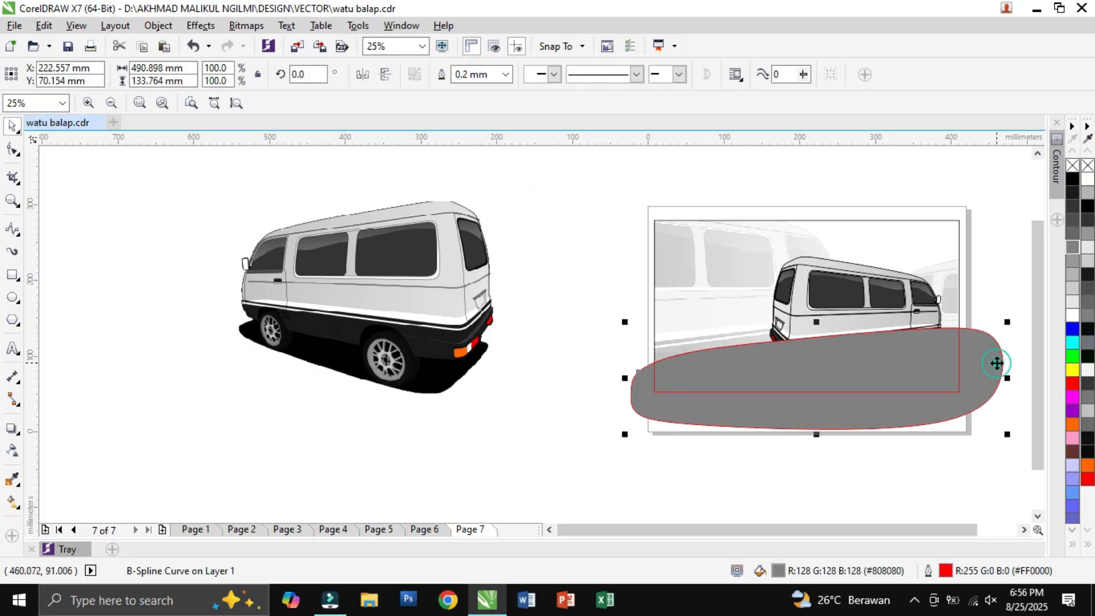
{"action": "key", "text": "Delete"}
Set the outline of the grey ground shape to None
{"action": "left_click", "coordinate": [924, 391]}
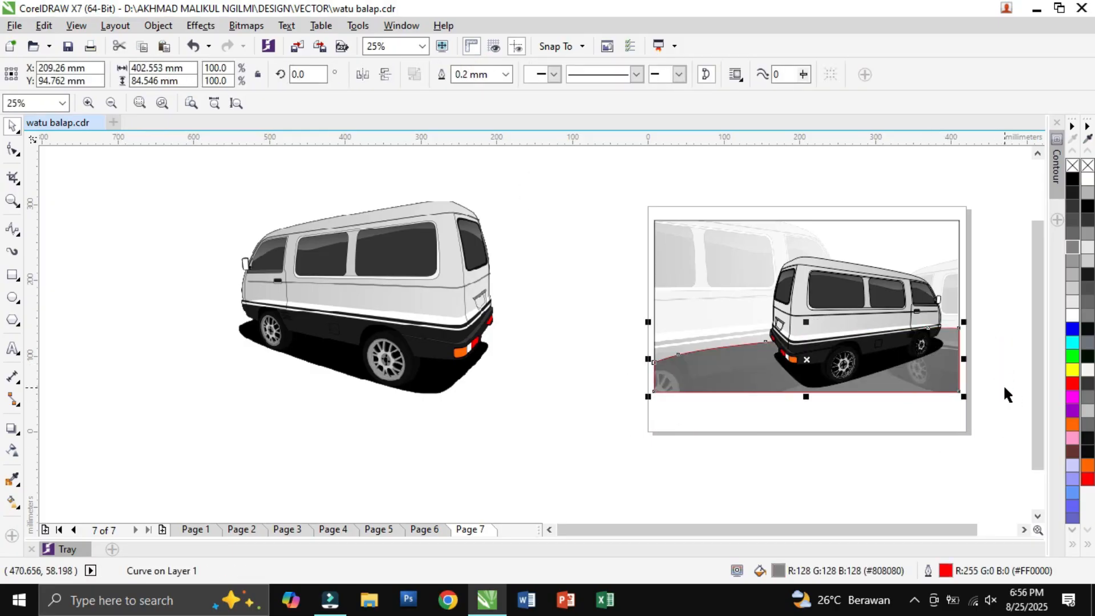
{"action": "left_click", "coordinate": [504, 76]}
{"action": "left_click", "coordinate": [501, 94]}
{"action": "left_click", "coordinate": [531, 177]}
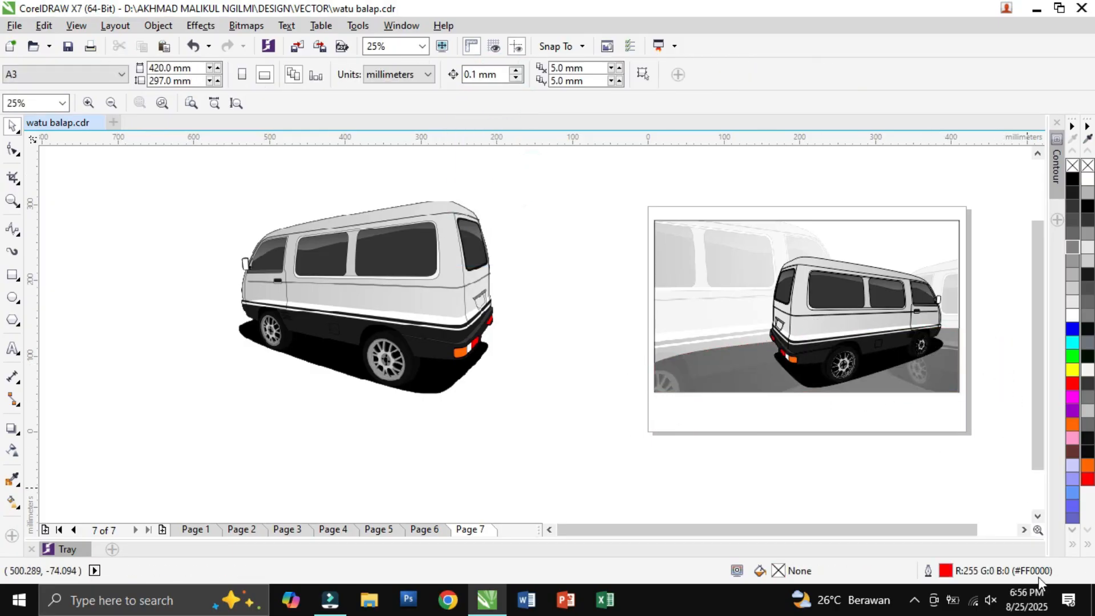
{"action": "scroll", "coordinate": [1006, 383], "scroll_direction": "up", "scroll_amount": 1}
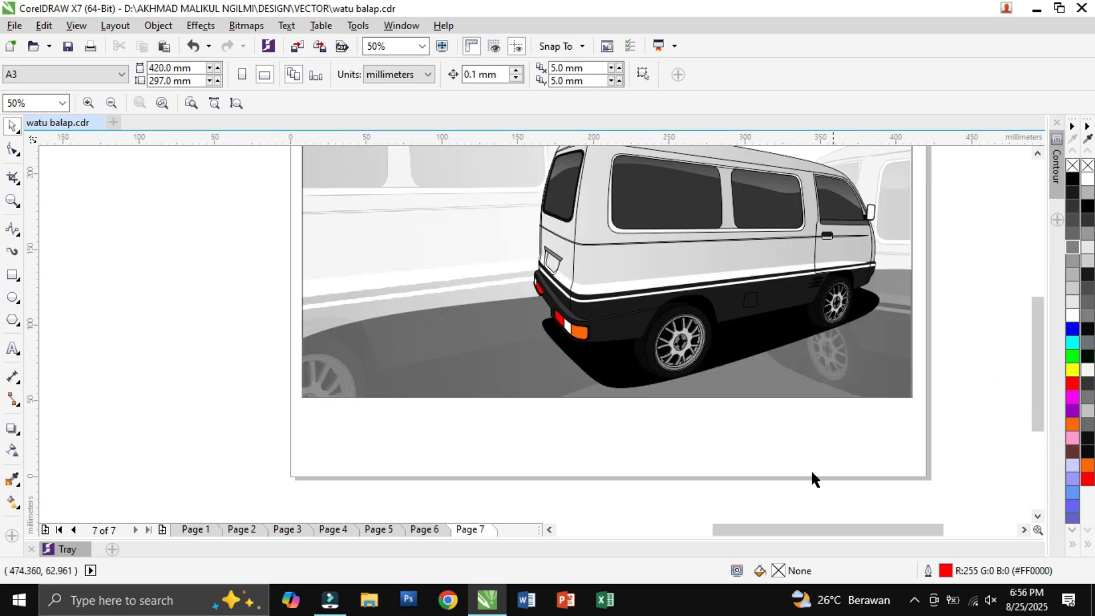
{"action": "left_click", "coordinate": [369, 321]}
{"action": "left_click", "coordinate": [13, 150]}
{"action": "left_click", "coordinate": [405, 314]}
{"action": "left_click", "coordinate": [13, 126]}
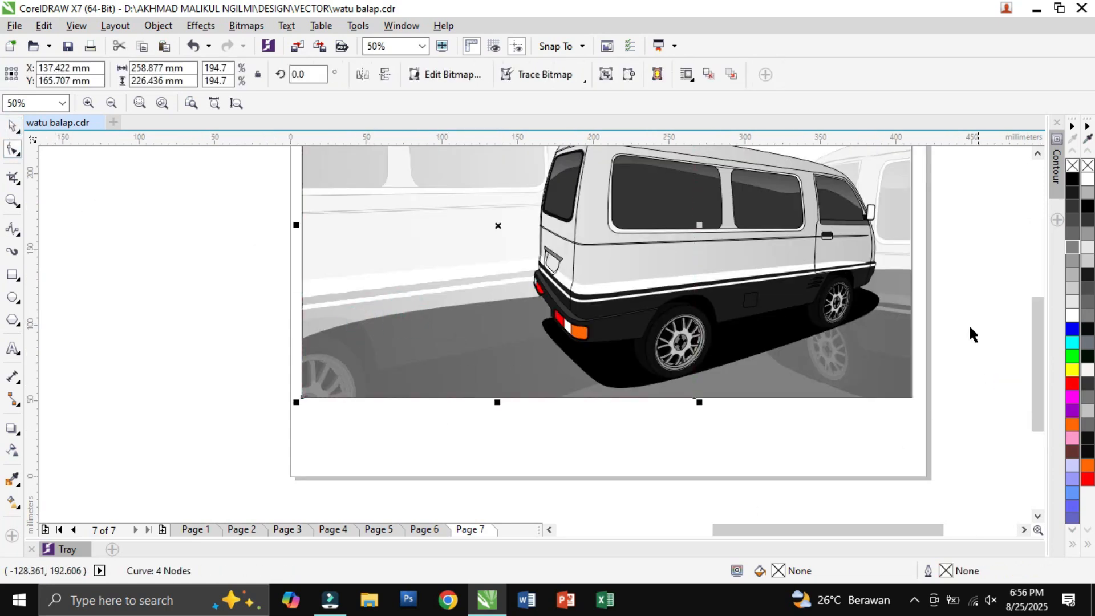
{"action": "key", "text": "space"}
{"action": "key", "text": "Tab"}
{"action": "key", "text": "space"}
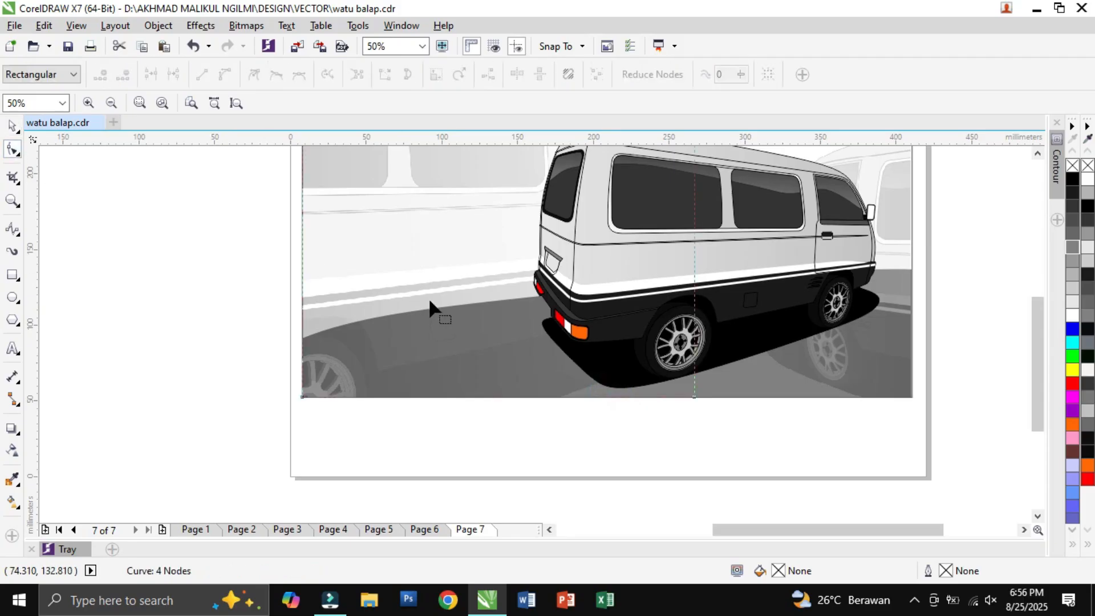
Delete the two nodes on the left part of the grey ground shape's upper edge
{"action": "key", "text": "space"}
{"action": "key", "text": "Tab"}
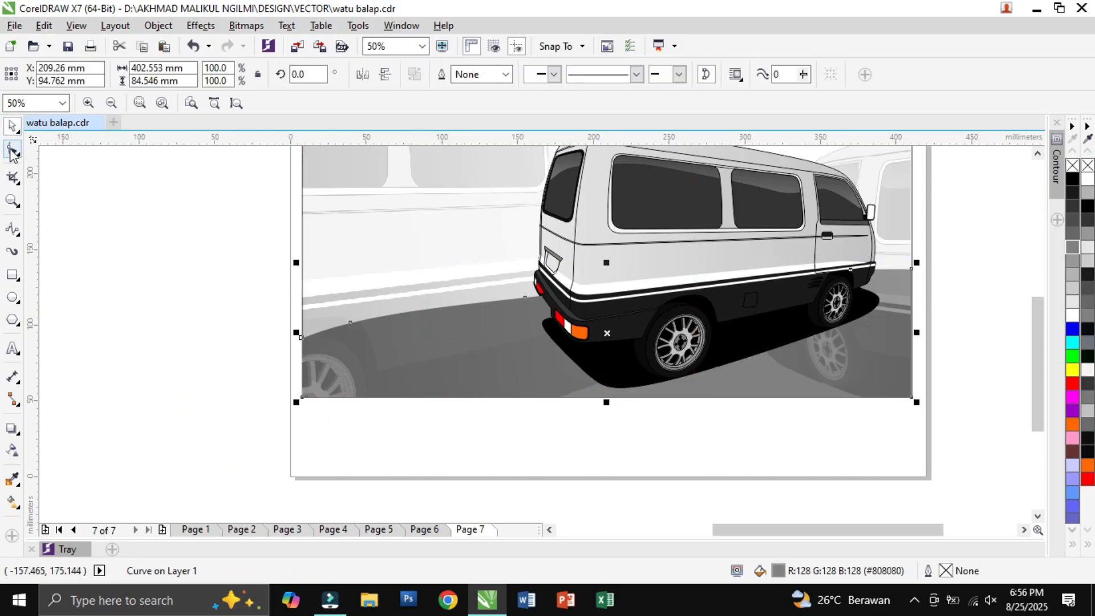
{"action": "key", "text": "space"}
{"action": "double_click", "coordinate": [350, 324]}
{"action": "double_click", "coordinate": [526, 297]}
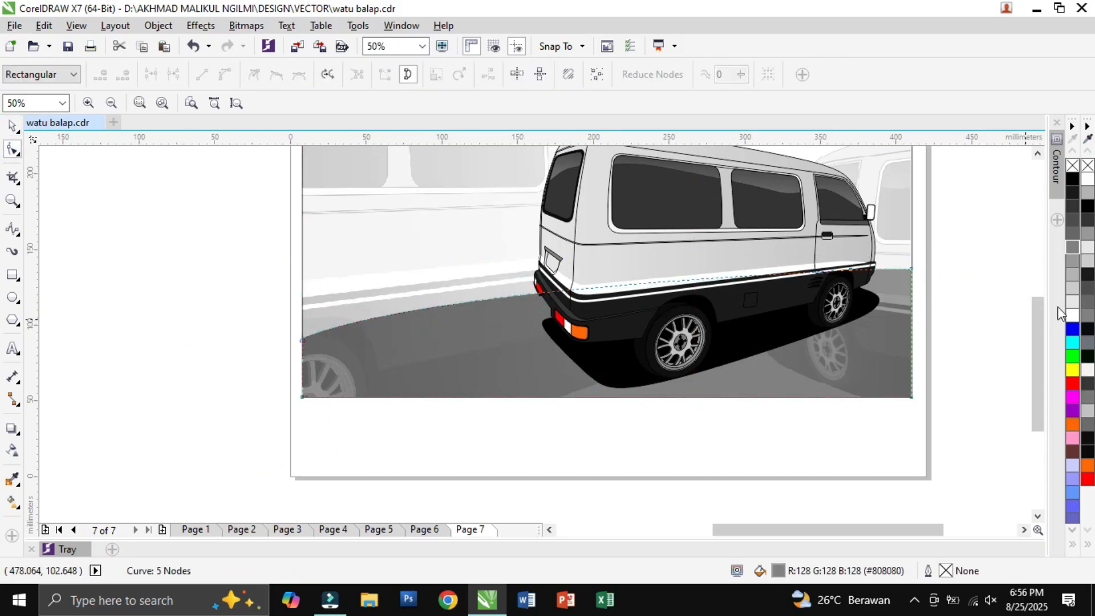
{"action": "key", "text": "space"}
{"action": "left_click", "coordinate": [227, 327]}
{"action": "scroll", "coordinate": [227, 331], "scroll_direction": "down", "scroll_amount": 1}
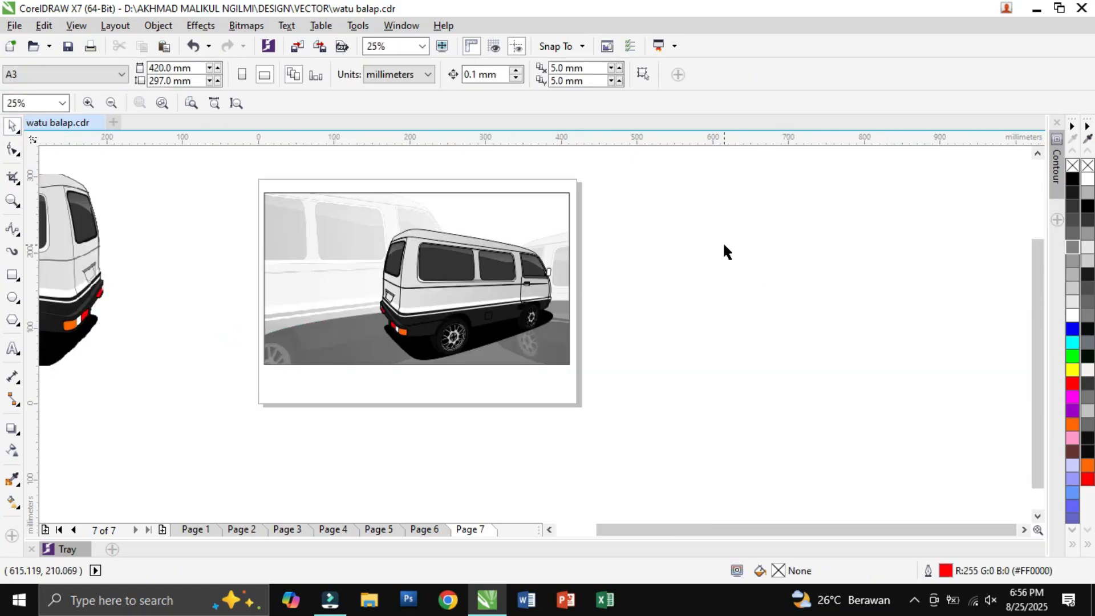
{"action": "left_click_drag", "start_coordinate": [366, 369], "coordinate": [371, 365]}
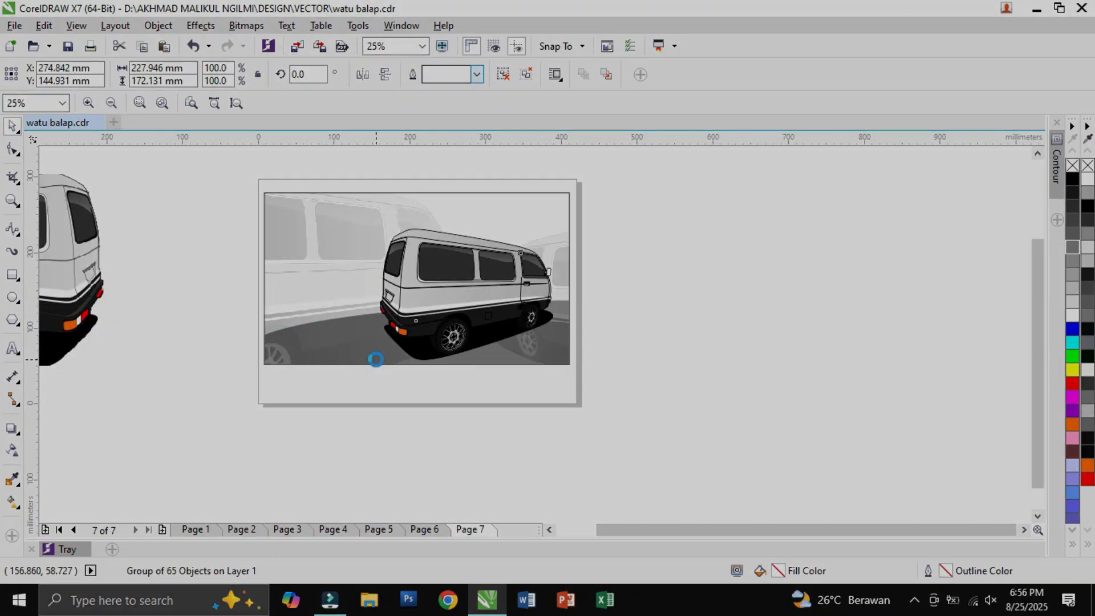